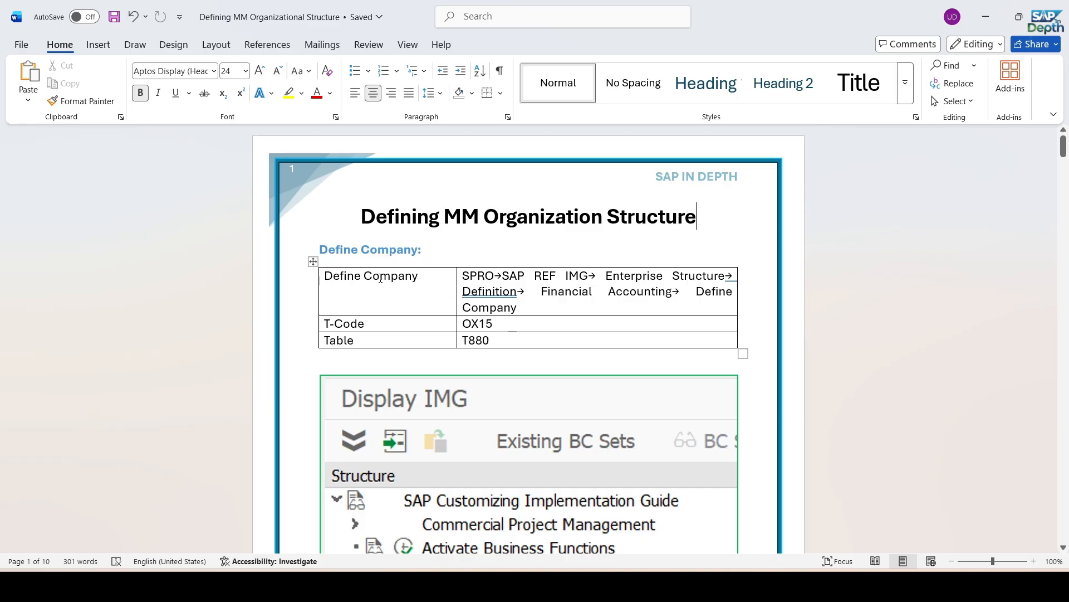
# Review the Defining MM Organizational Structure document from Define Company through Defining Valuation Level, noting the menu paths, T-codes and tables.
pyautogui.scroll(-12, 380, 277)
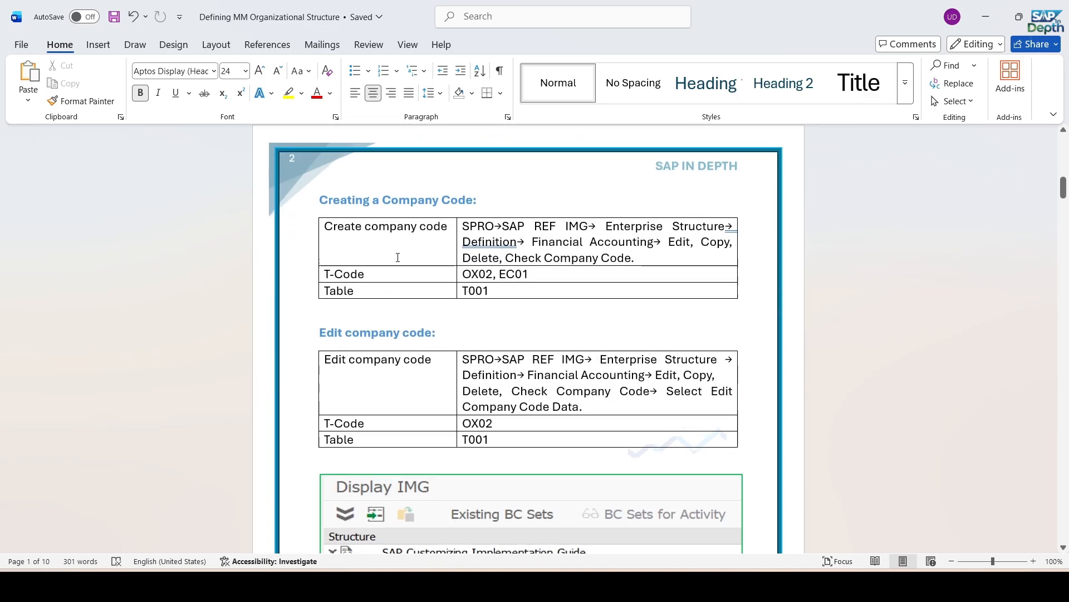
pyautogui.scroll(-15, 418, 310)
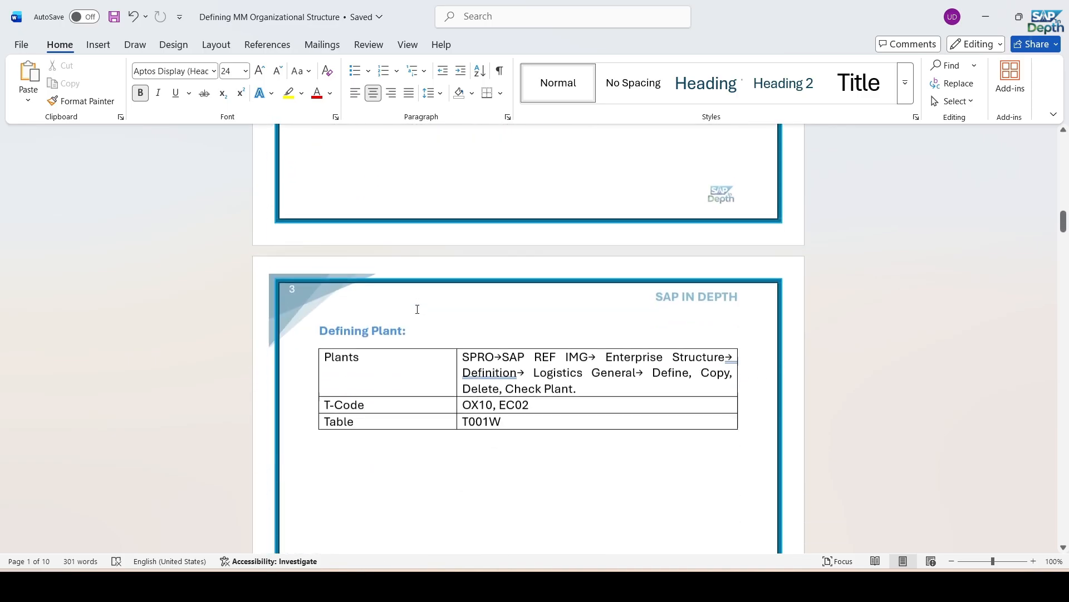
pyautogui.scroll(-10, 417, 309)
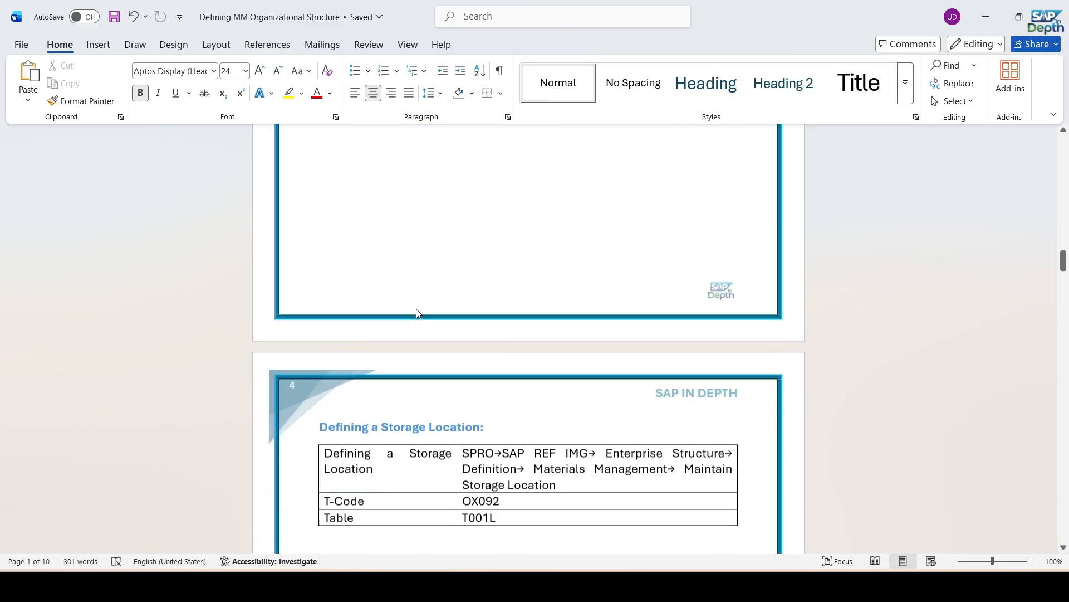
pyautogui.scroll(-10, 417, 309)
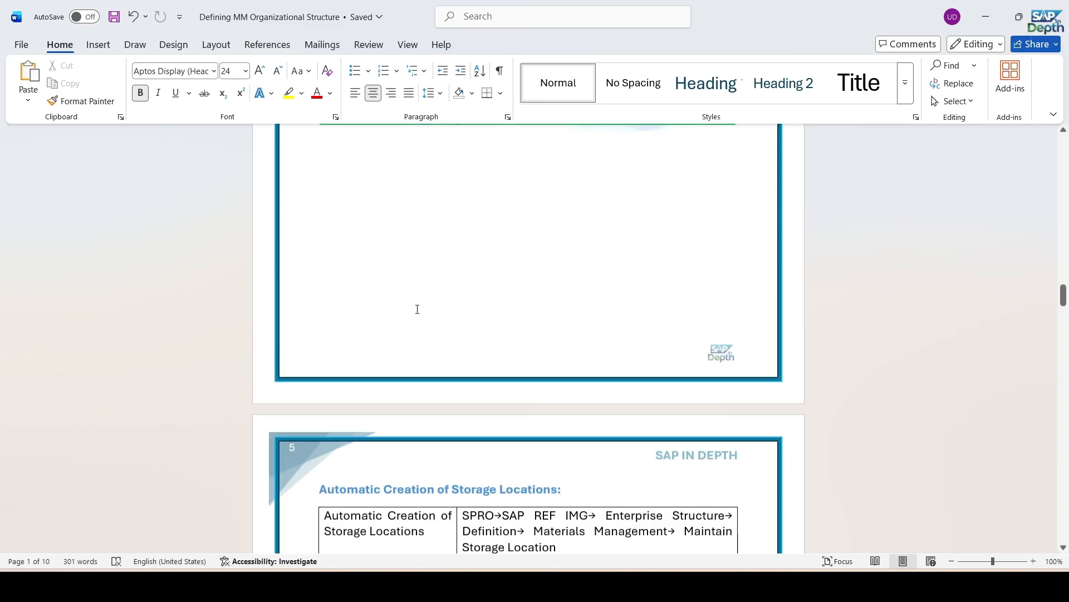
pyautogui.scroll(-10, 417, 309)
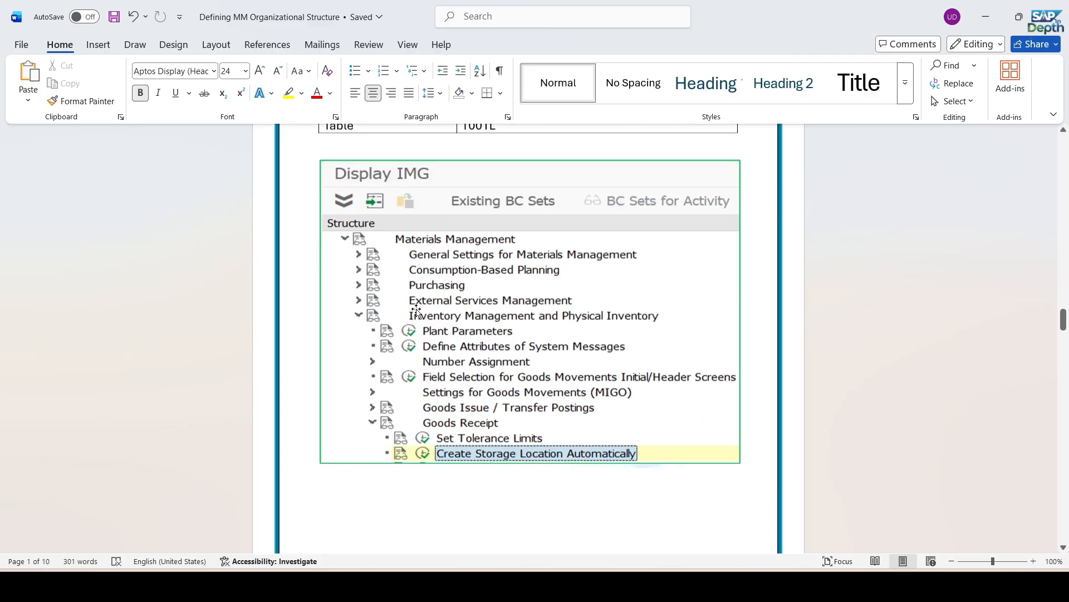
pyautogui.scroll(-10, 417, 309)
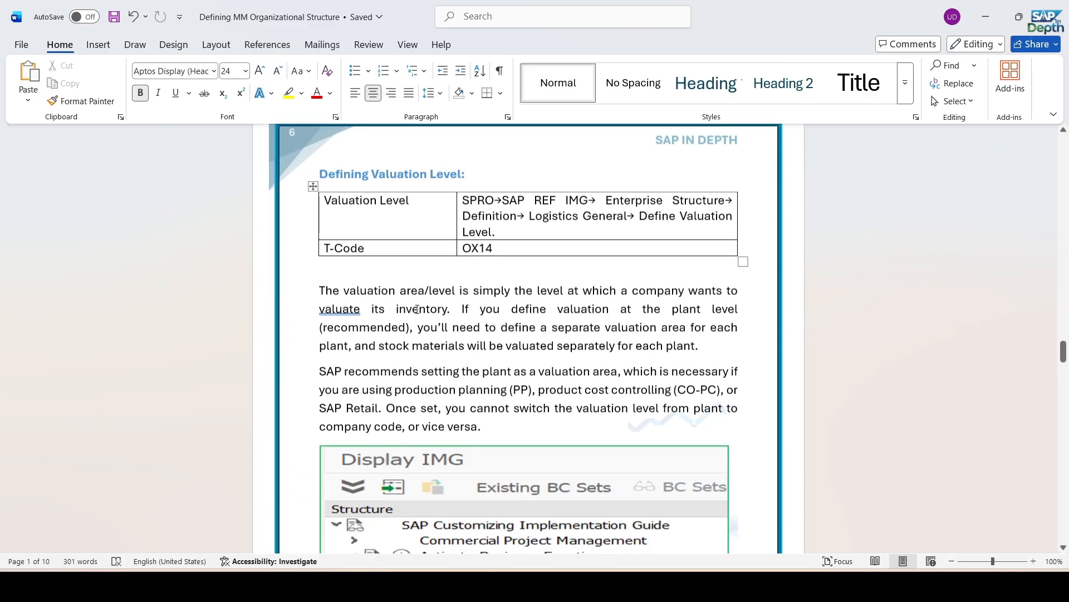
pyautogui.scroll(-10, 468, 373)
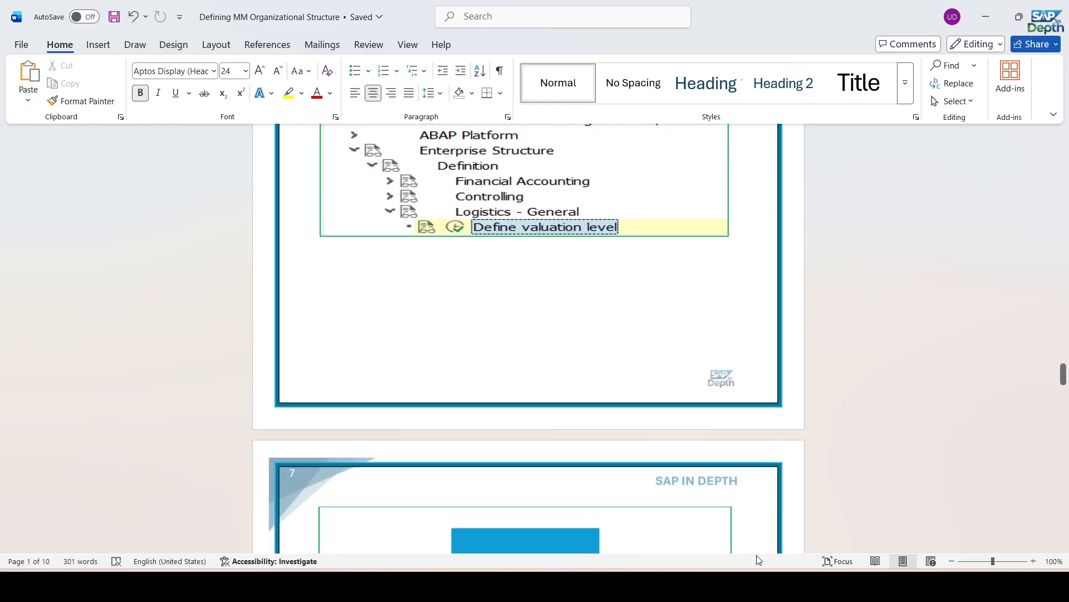
# Switch to the Assignment Of MM Organizational Structure document, review all its assignment paths and T-codes, and return to its first page.
pyautogui.moveTo(759, 561)
pyautogui.click(782, 540)
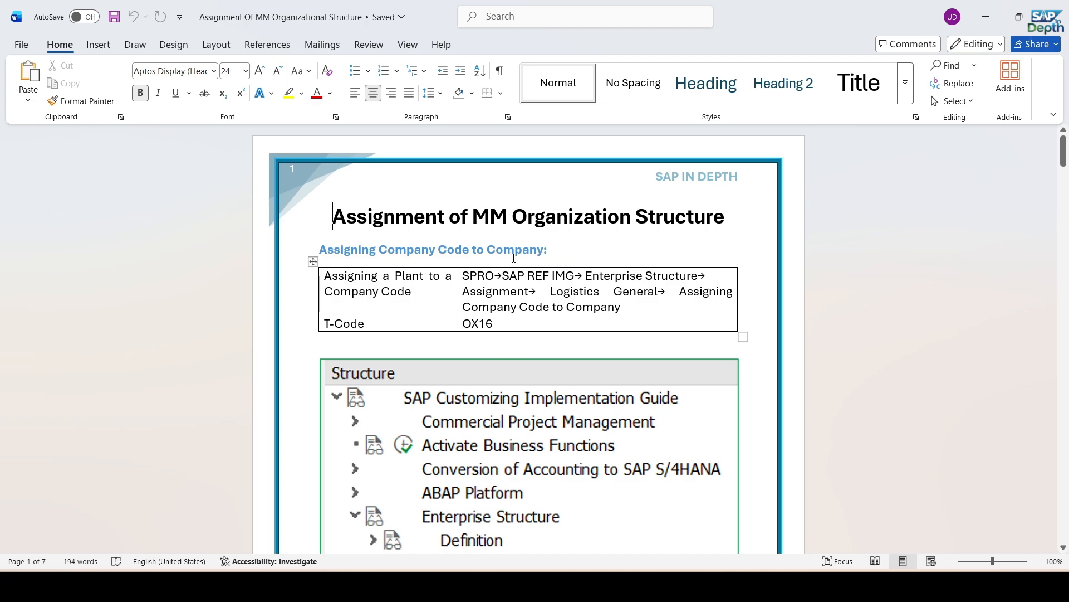
pyautogui.scroll(-9, 472, 344)
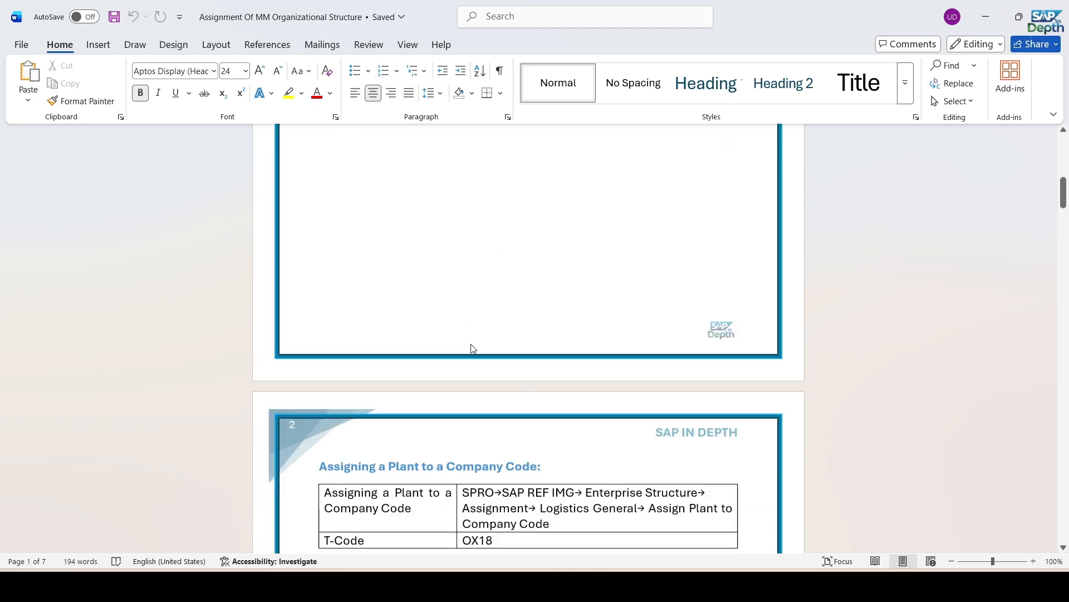
pyautogui.scroll(-10, 451, 329)
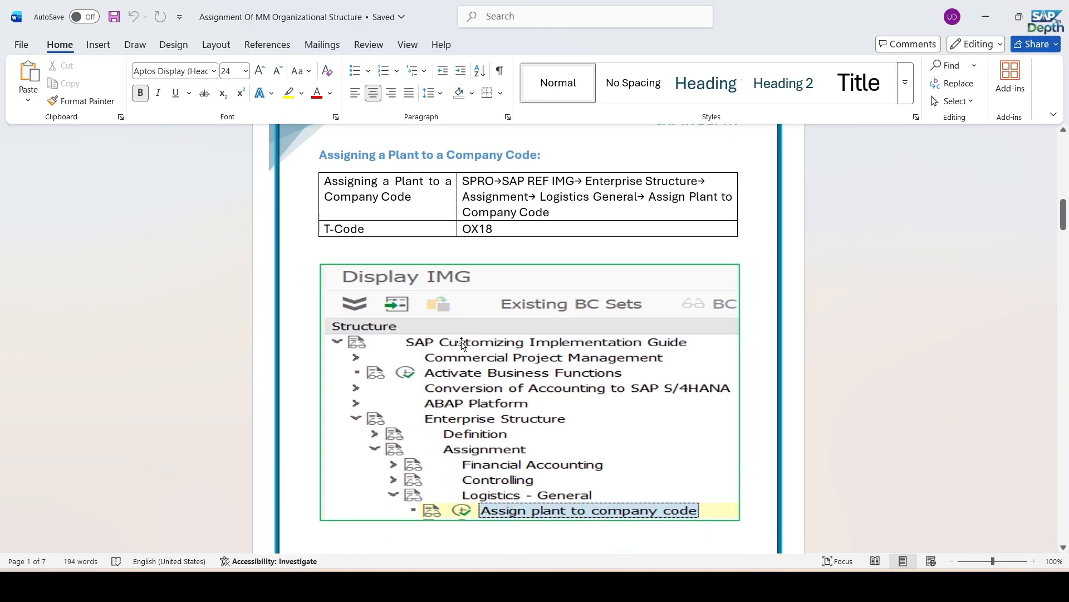
pyautogui.scroll(-5, 463, 342)
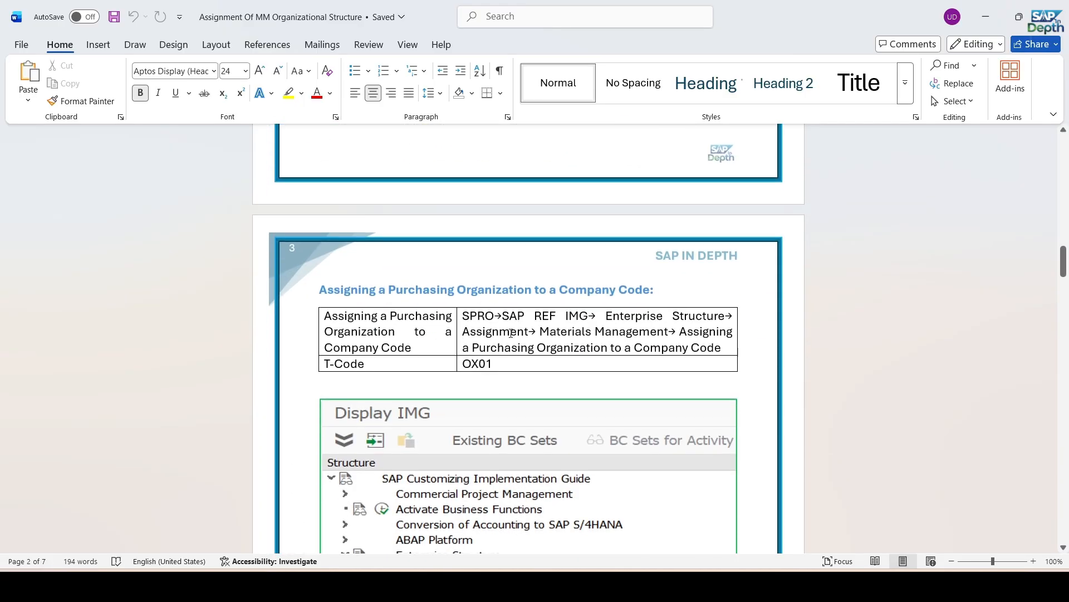
pyautogui.scroll(-7, 515, 376)
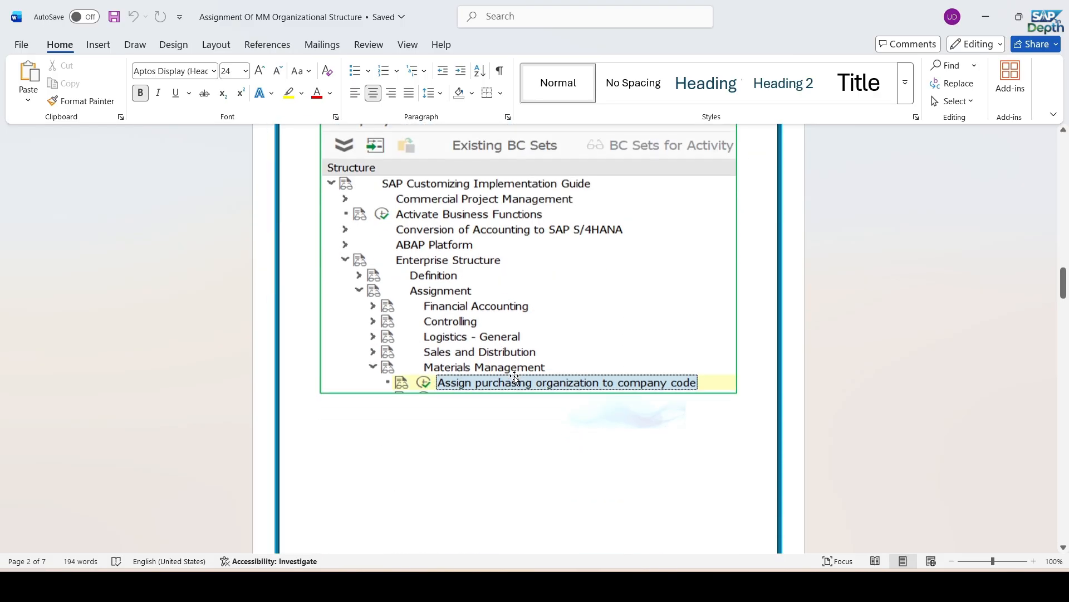
pyautogui.scroll(-4, 515, 380)
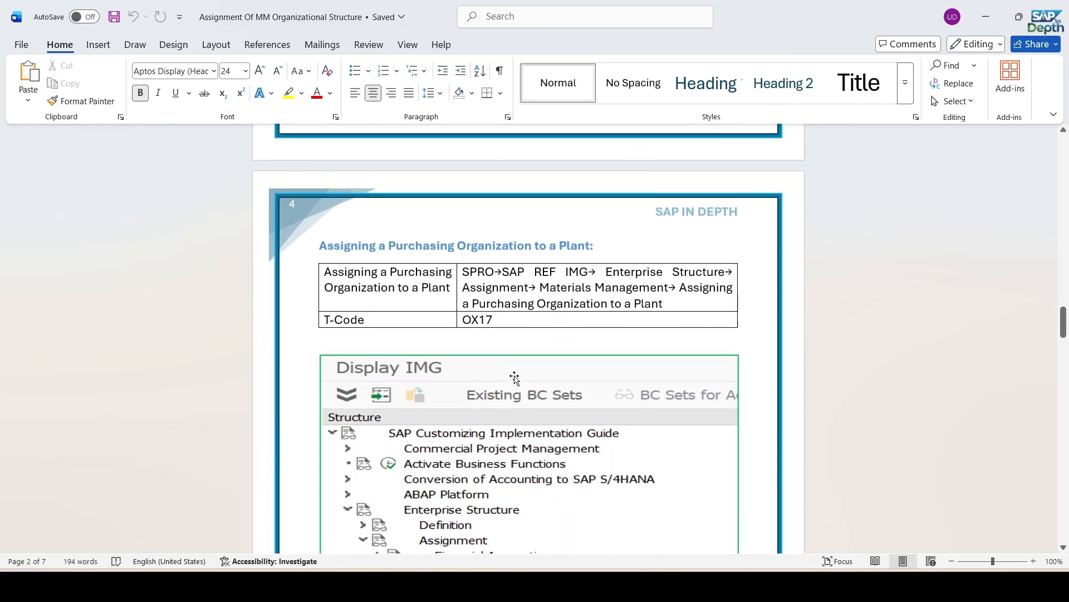
pyautogui.scroll(-13, 541, 340)
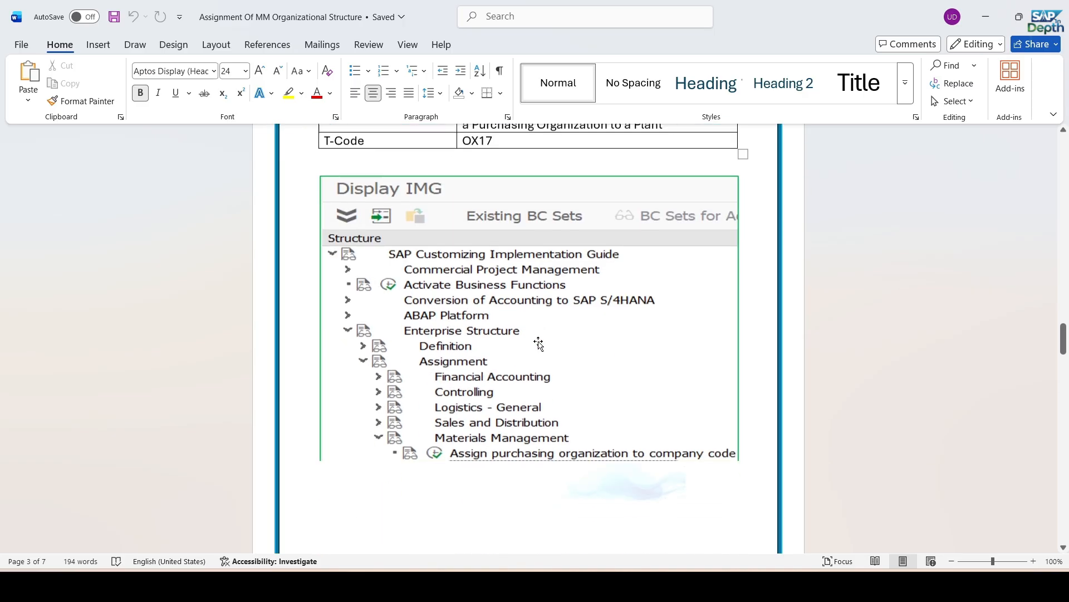
pyautogui.scroll(-1, 539, 340)
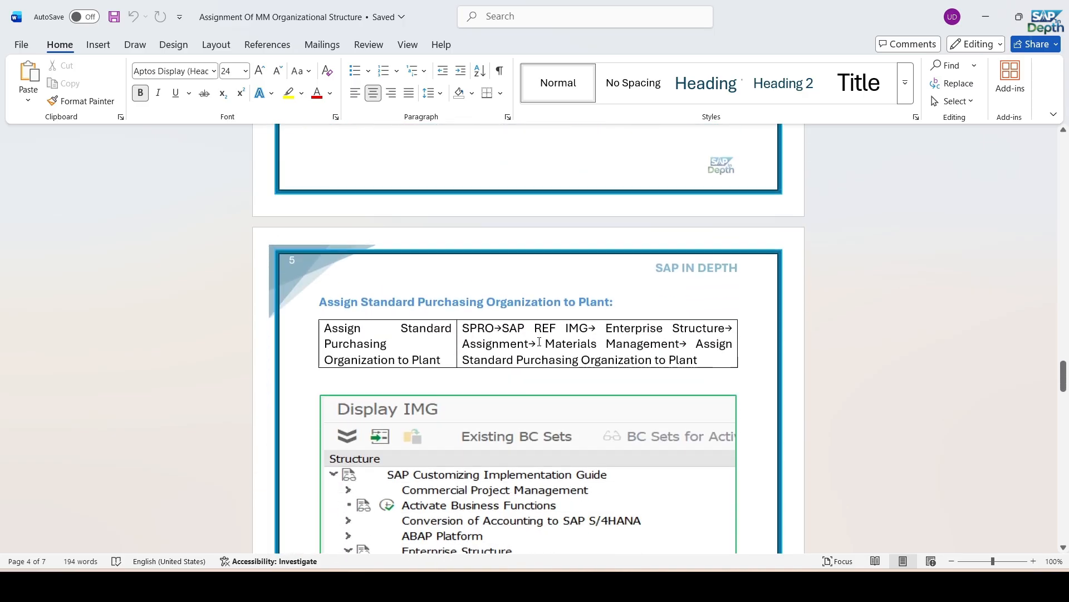
pyautogui.scroll(-13, 509, 327)
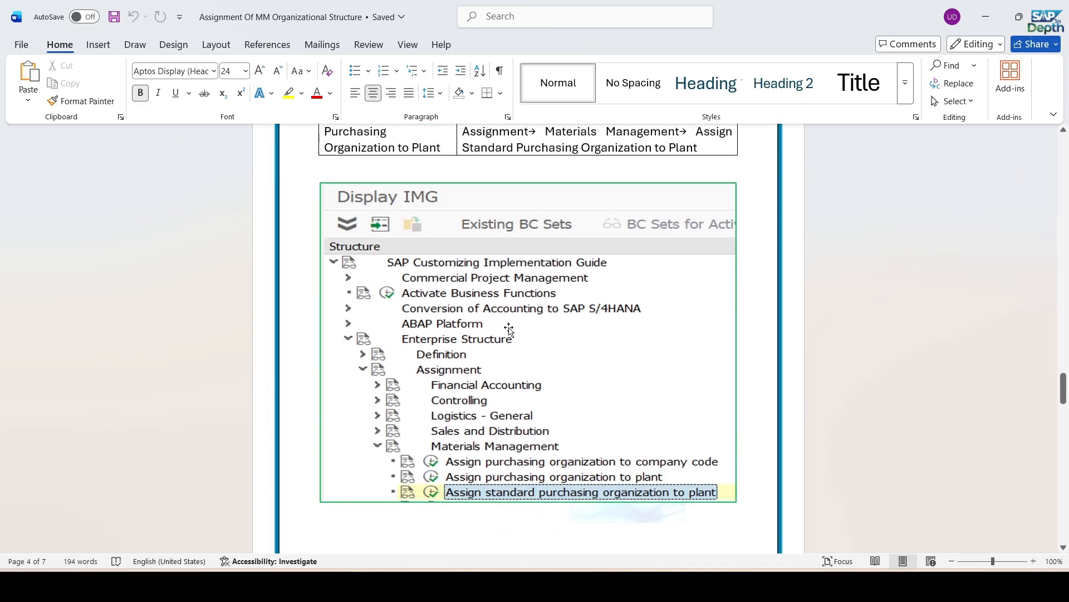
pyautogui.scroll(-2, 509, 328)
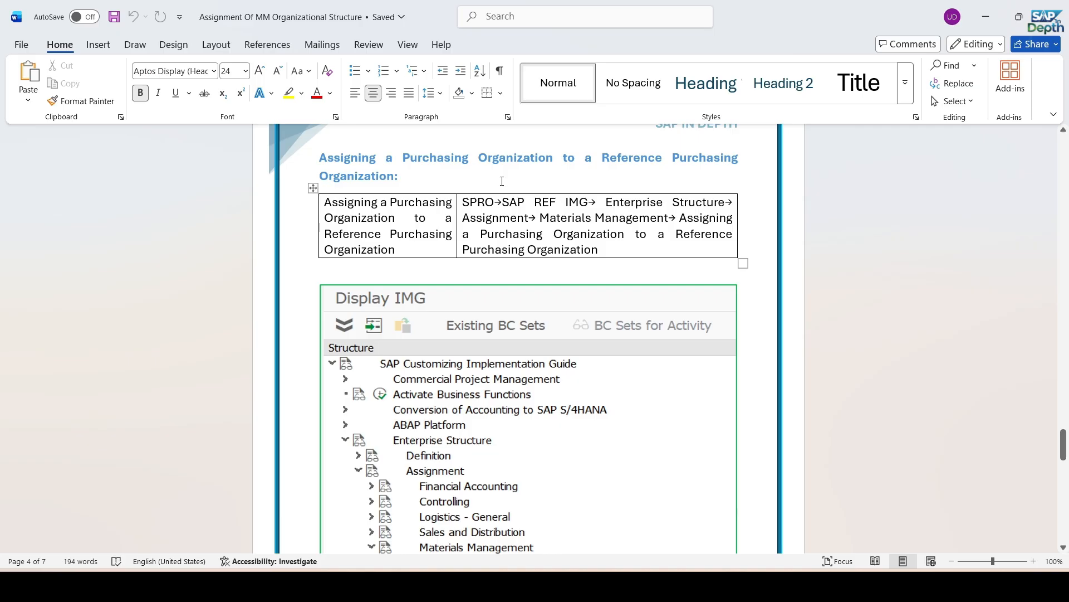
pyautogui.scroll(-8, 494, 230)
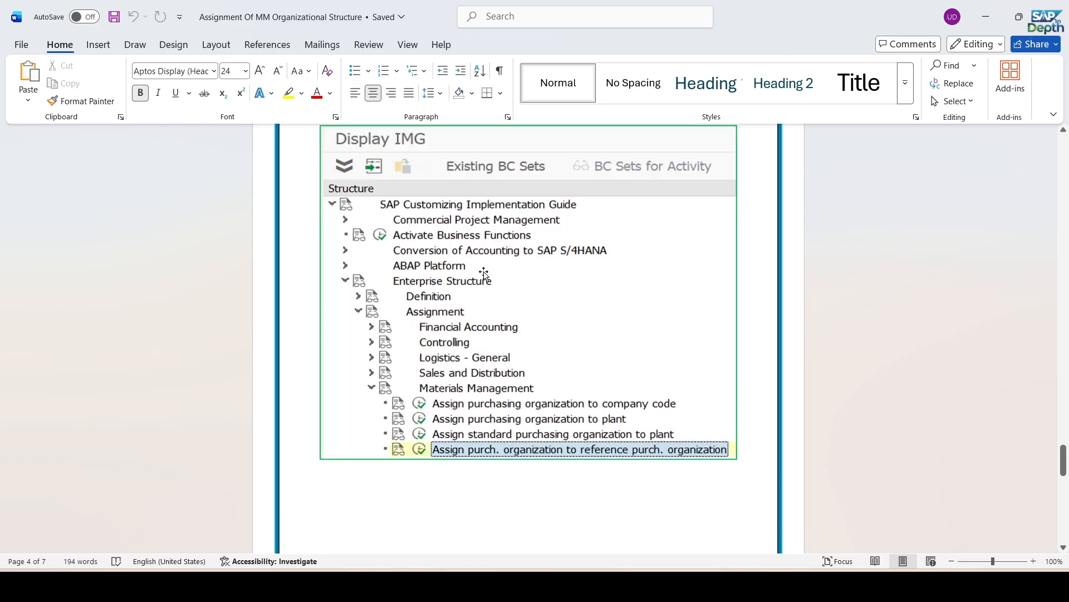
pyautogui.scroll(-6, 485, 272)
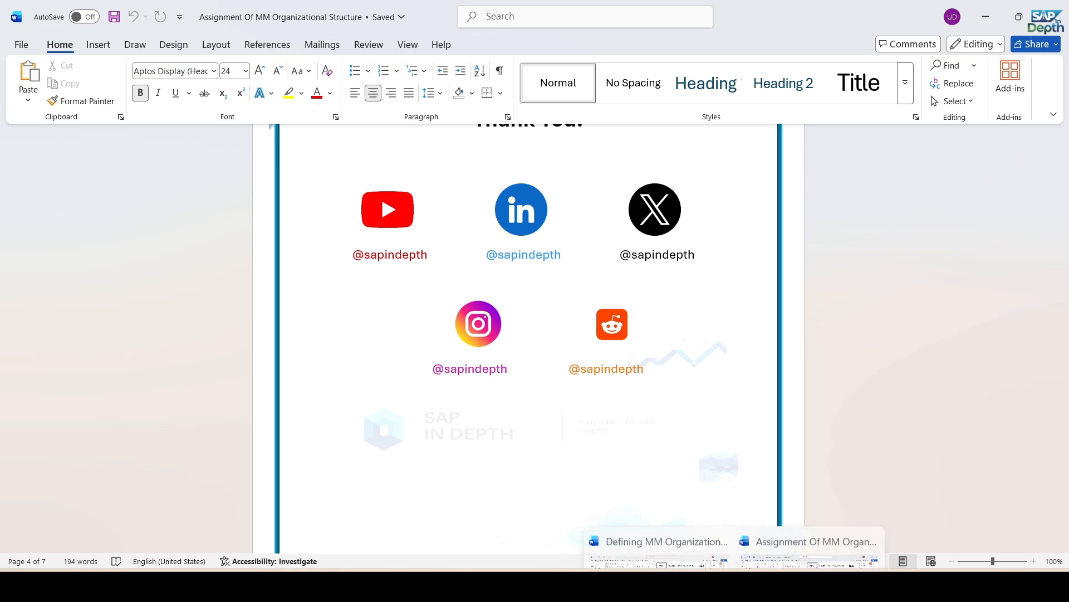
pyautogui.moveTo(1063, 515); pyautogui.dragTo(1063, 144)
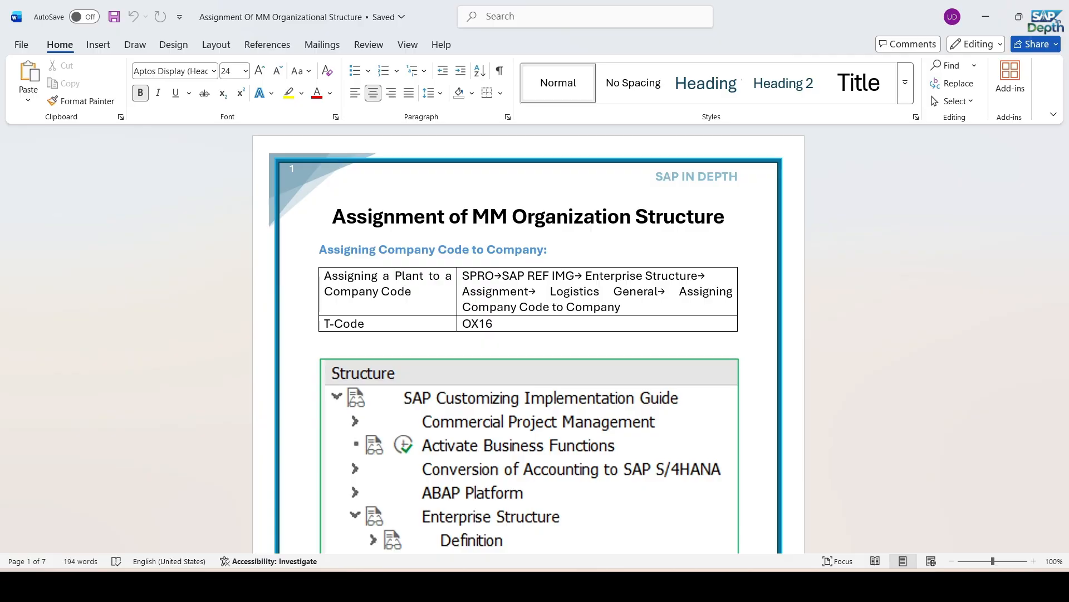
# Bring back the Defining MM Organizational Structure document and return to the Define Company section on its first page.
pyautogui.moveTo(734, 582)
pyautogui.click(675, 519)
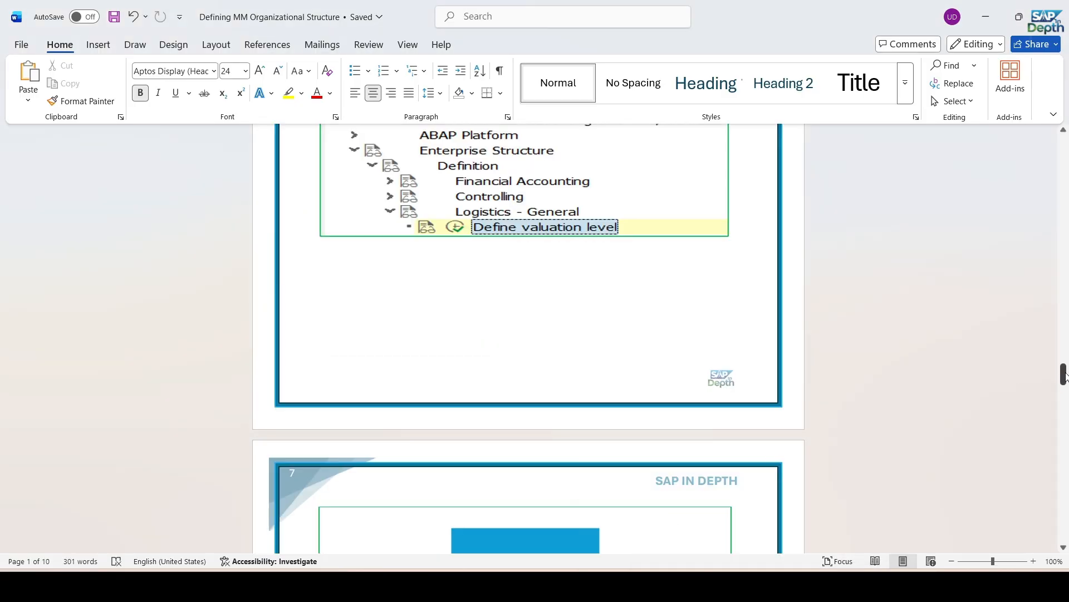
pyautogui.moveTo(1064, 374); pyautogui.dragTo(1062, 147)
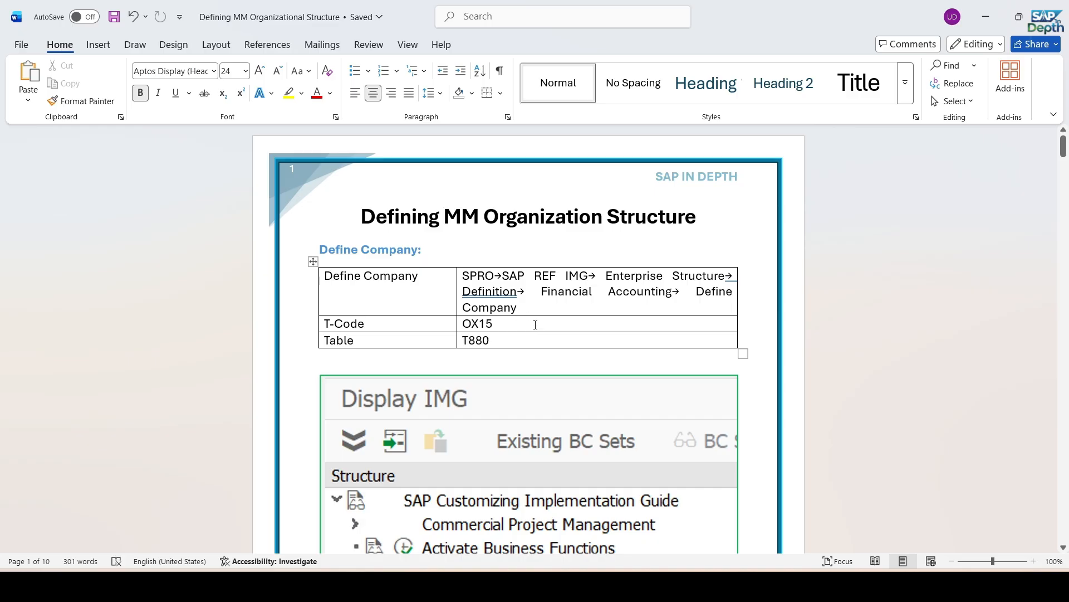
# Switch to the SAP Easy Access session, run transaction SPRO, and display the SAP Reference IMG.
pyautogui.click(765, 587)
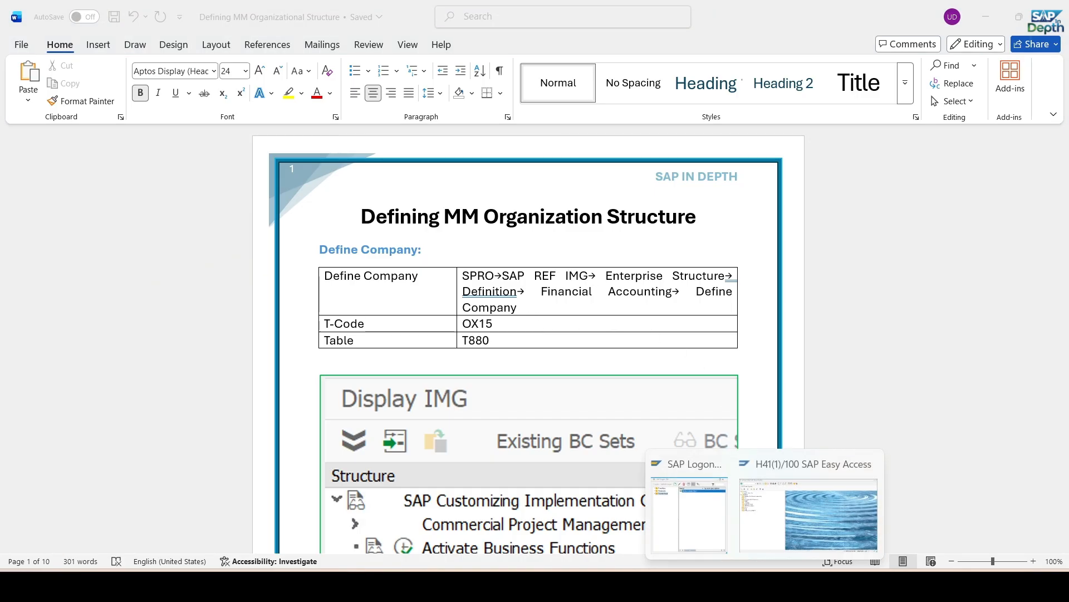
pyautogui.click(793, 531)
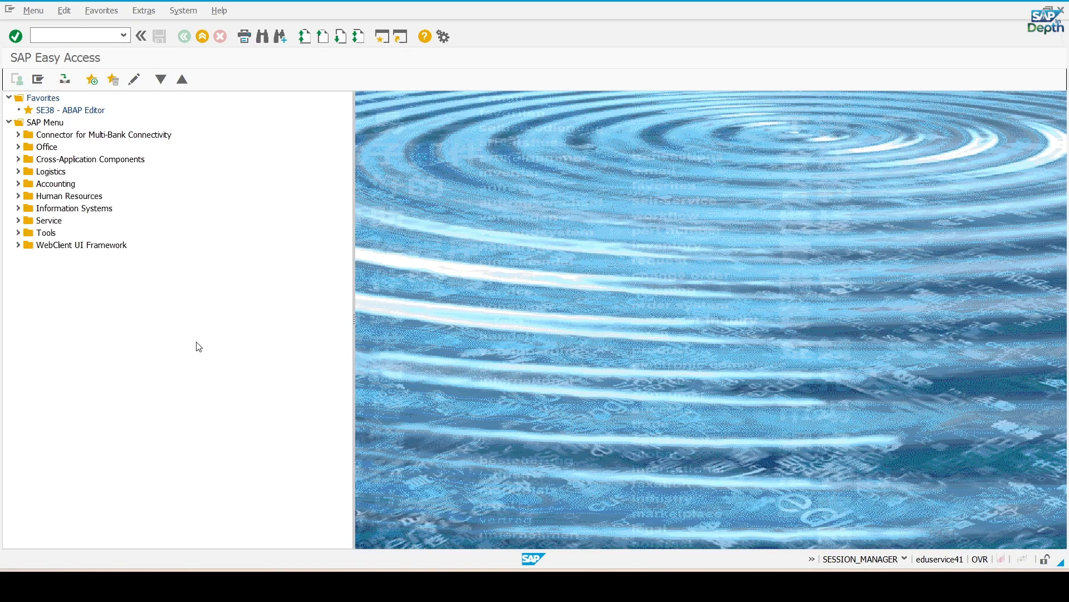
pyautogui.write('spro')
pyautogui.press('Return')
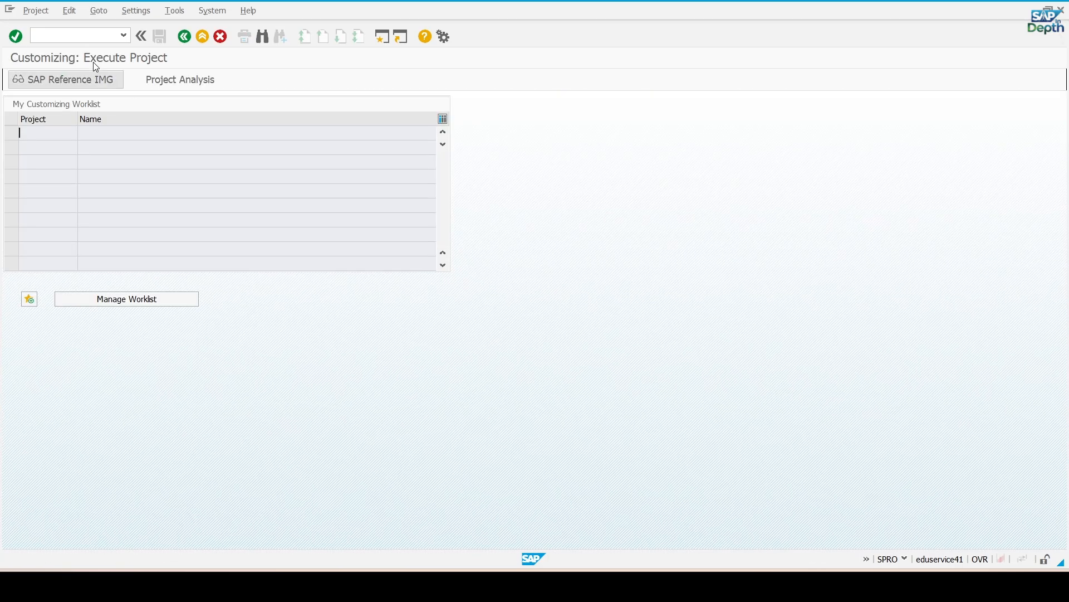
pyautogui.click(89, 73)
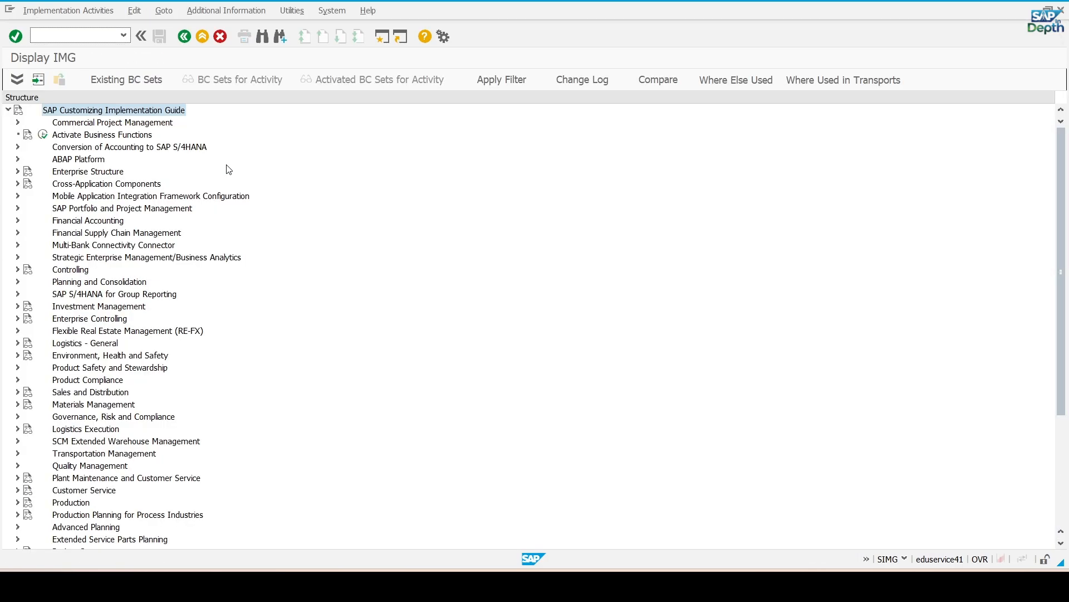
# Execute the Define company activity under Enterprise Structure, Definition, Financial Accounting.
pyautogui.click(18, 171)
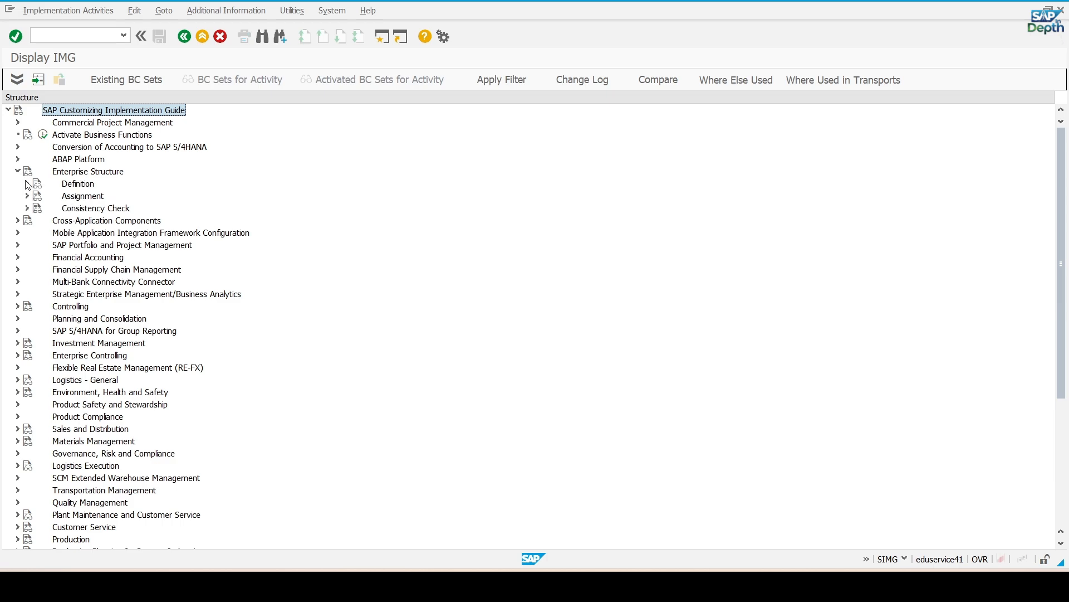
pyautogui.click(27, 184)
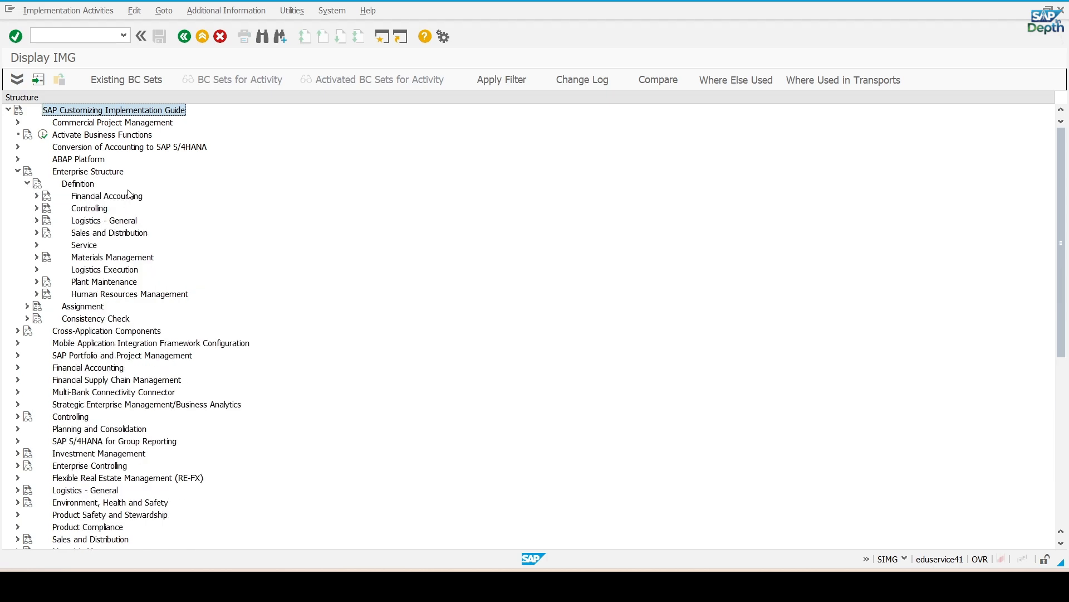
pyautogui.click(36, 196)
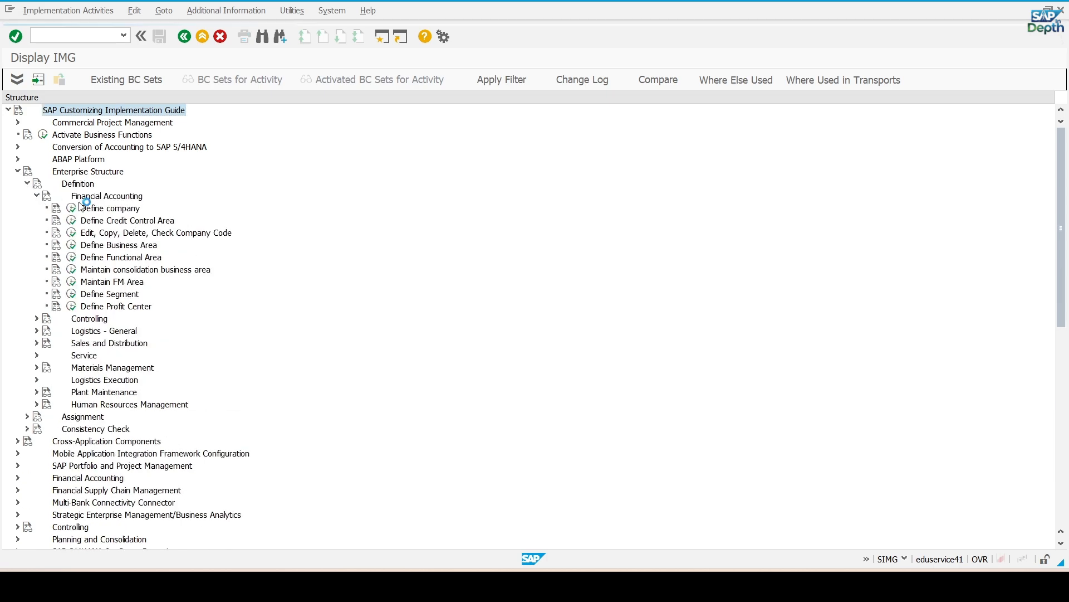
pyautogui.click(123, 212)
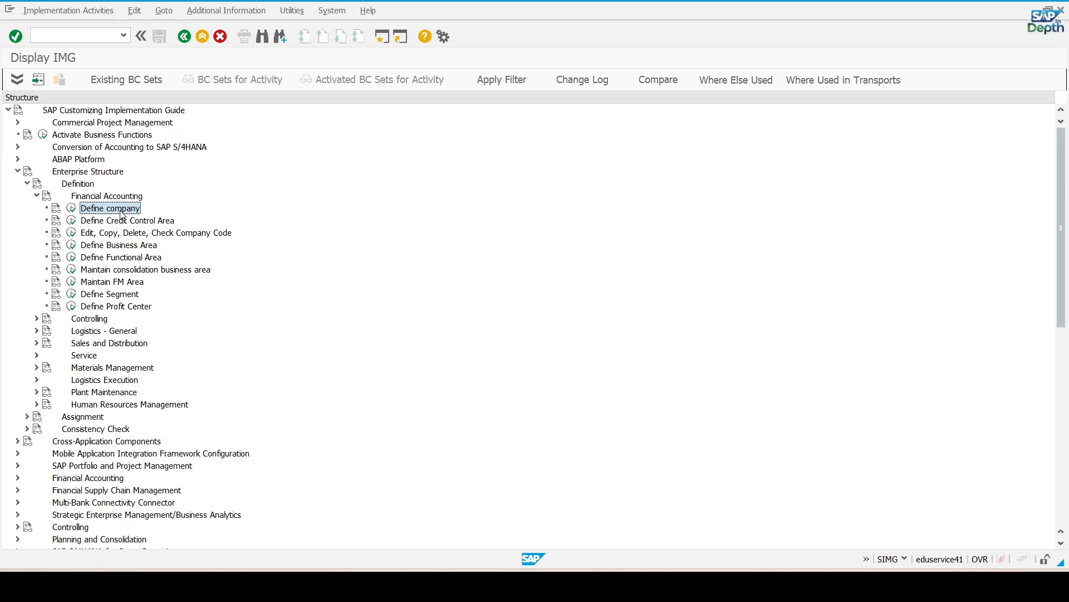
pyautogui.click(71, 209)
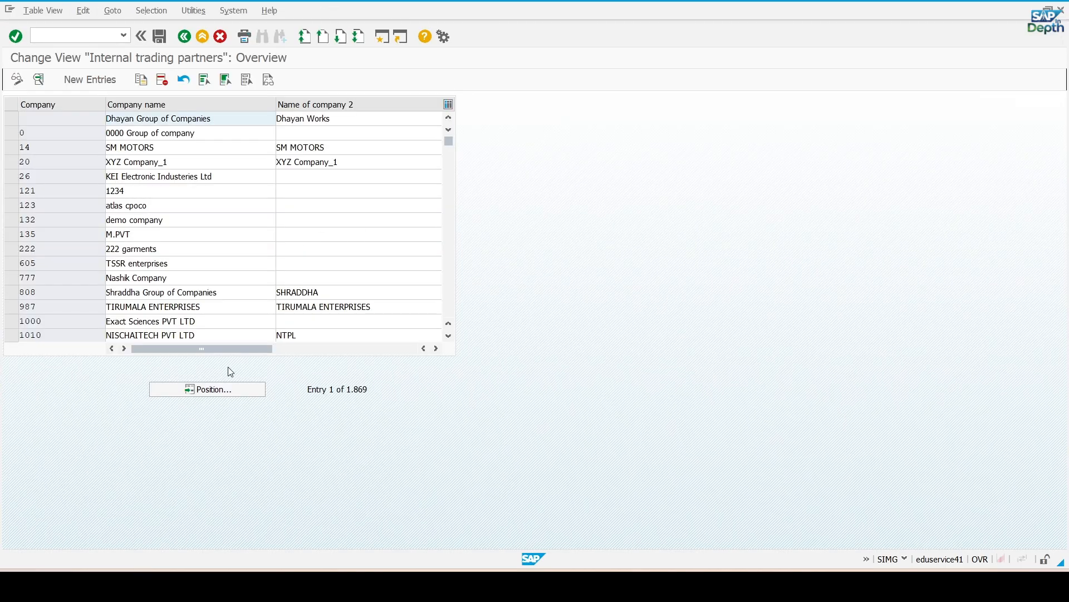
# Position the internal trading partners list around company codes starting with GN and look through the neighbouring entries.
pyautogui.click(230, 388)
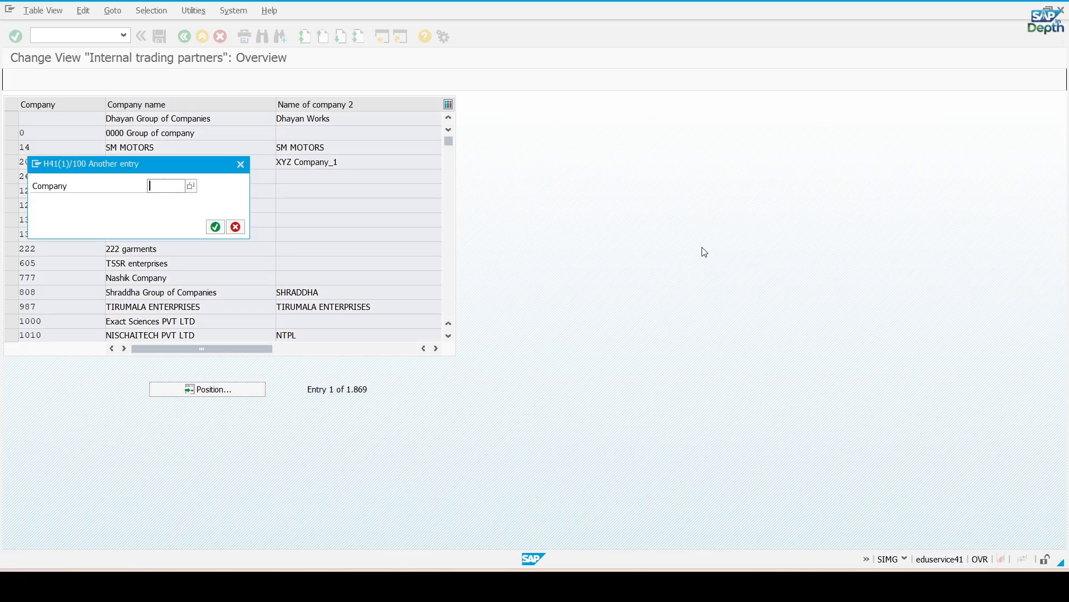
pyautogui.write('gn')
pyautogui.click(169, 200)
pyautogui.click(215, 227)
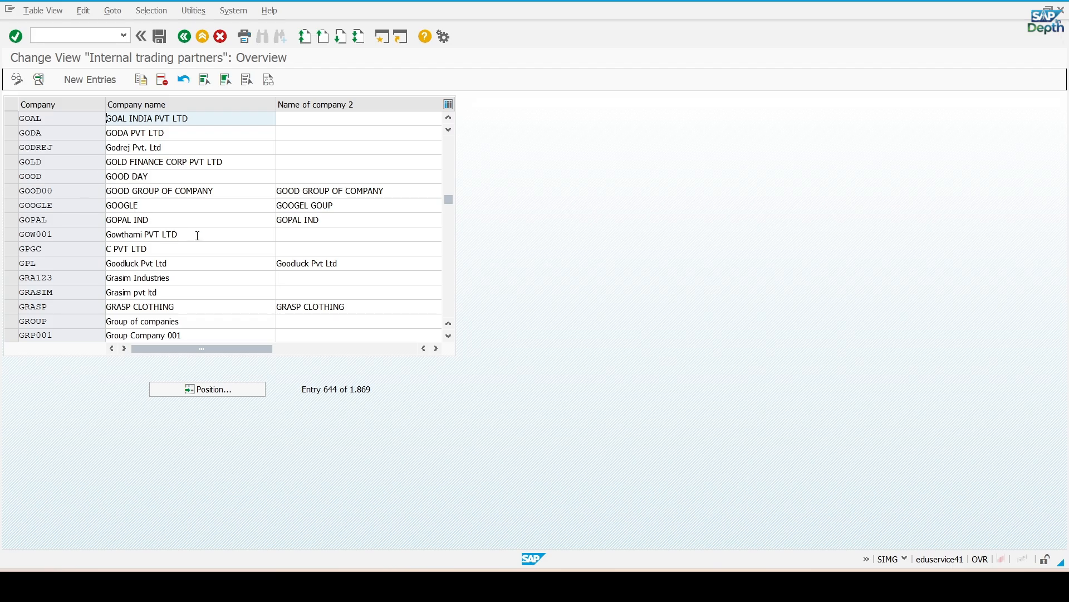
pyautogui.scroll(-1, 195, 234)
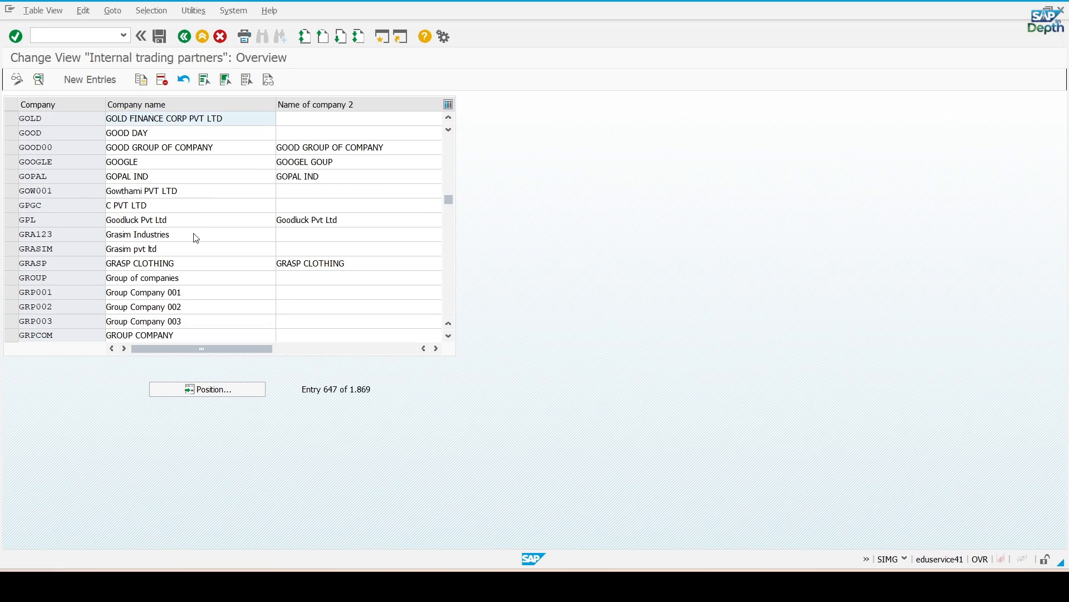
pyautogui.scroll(2, 196, 239)
pyautogui.scroll(4, 196, 239)
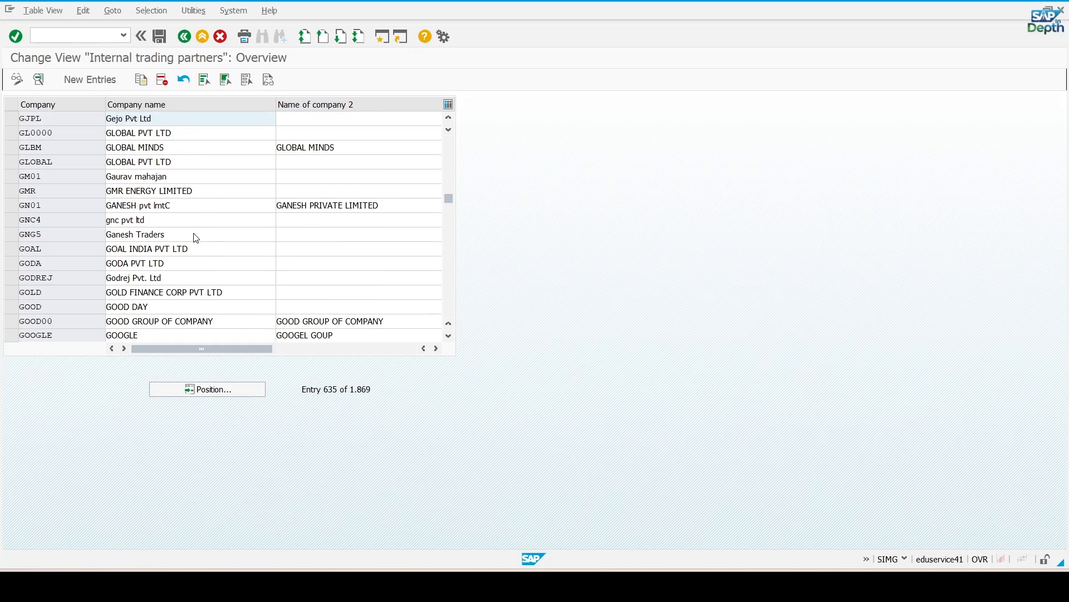
# Review the details of company GENMOT, General Motors, in the internal trading partners list and return to the Display IMG structure.
pyautogui.scroll(3, 196, 238)
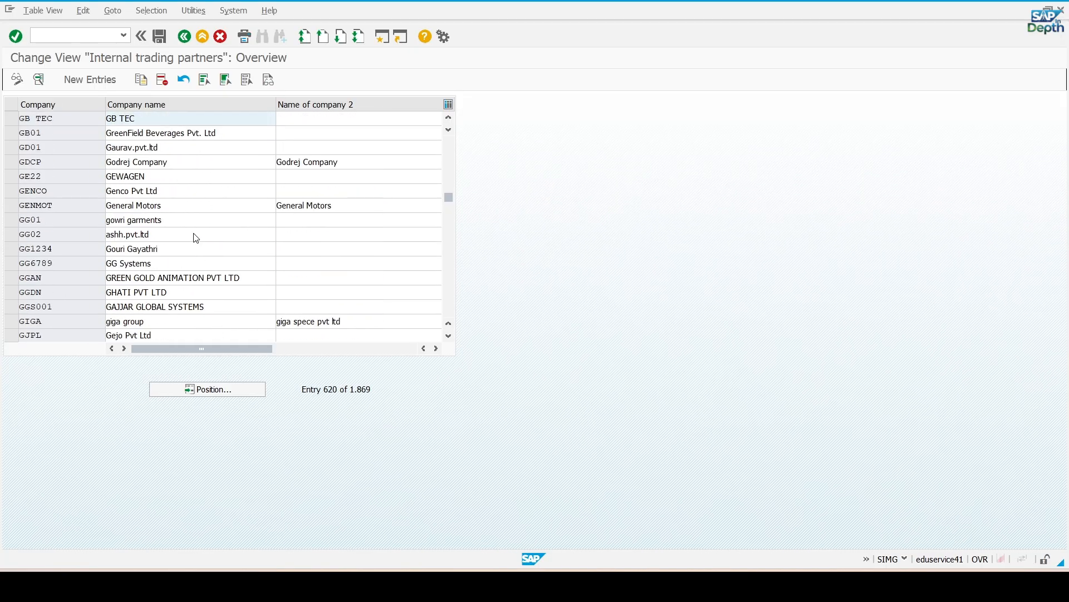
pyautogui.click(11, 205)
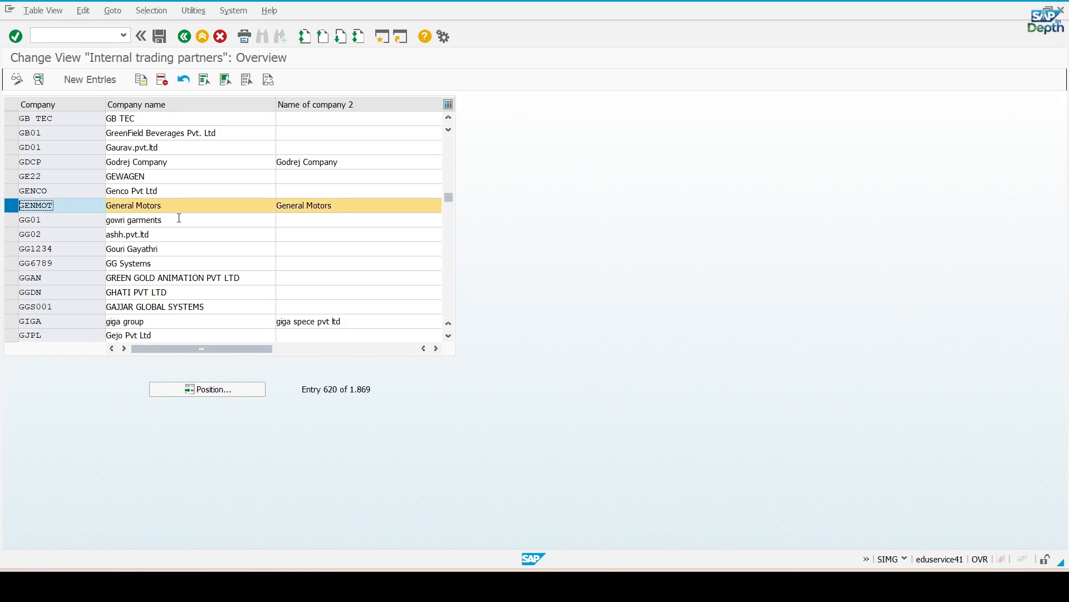
pyautogui.doubleClick(58, 206)
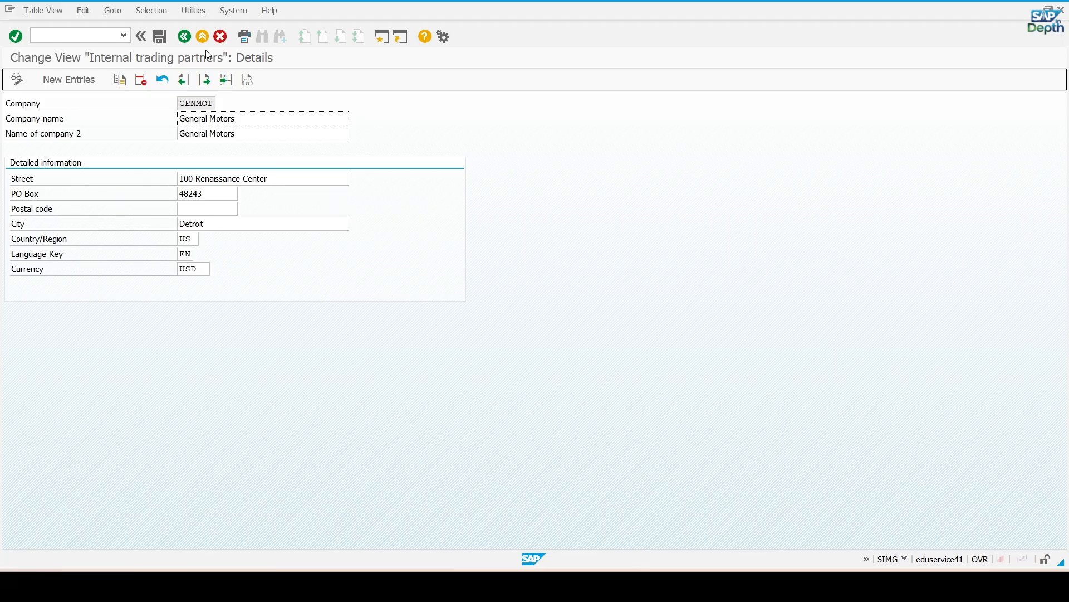
pyautogui.click(182, 40)
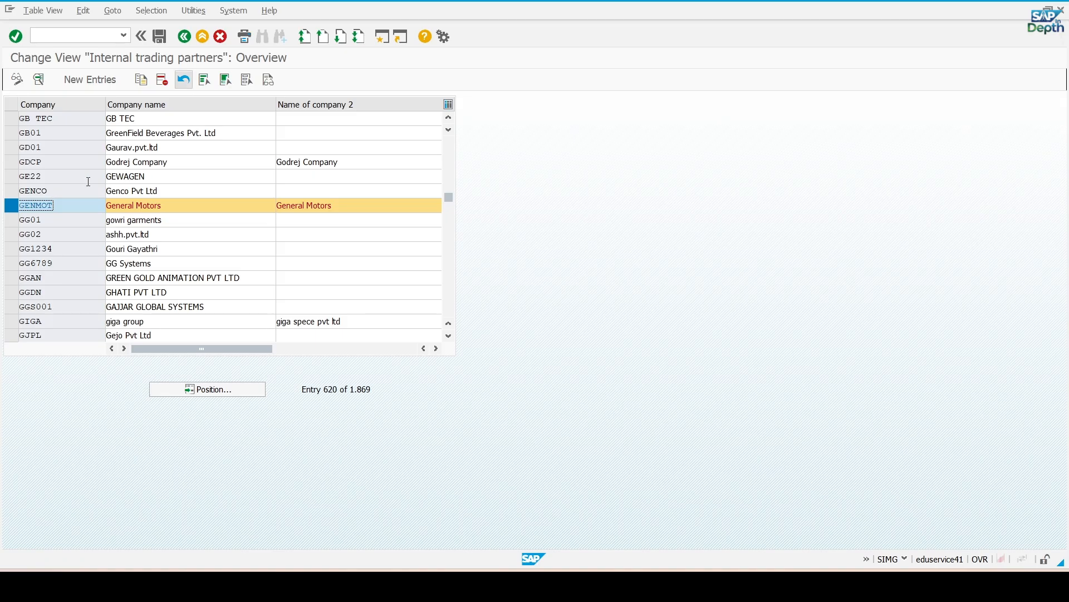
pyautogui.click(190, 36)
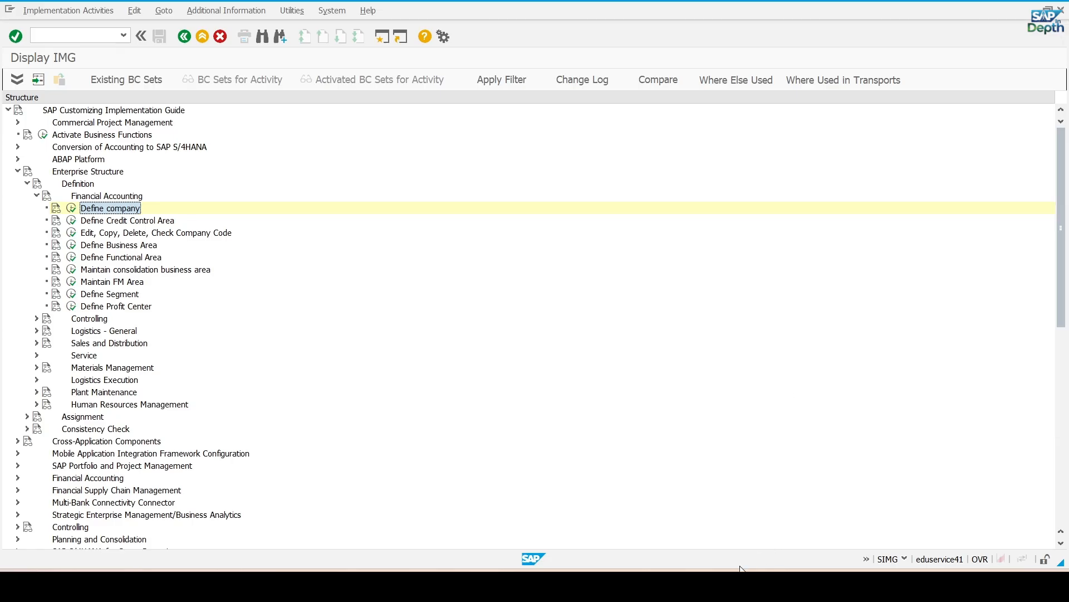
# Switch to the Defining MM Organizational Structure document in Word and go to the Creating a Company Code section on page 2.
pyautogui.moveTo(734, 590)
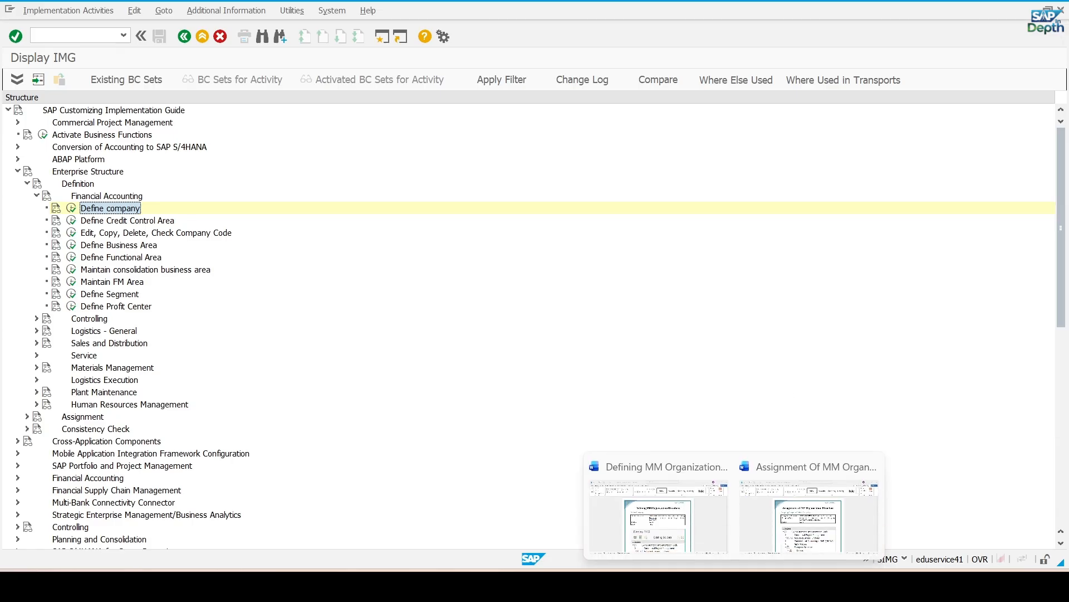
pyautogui.click(657, 507)
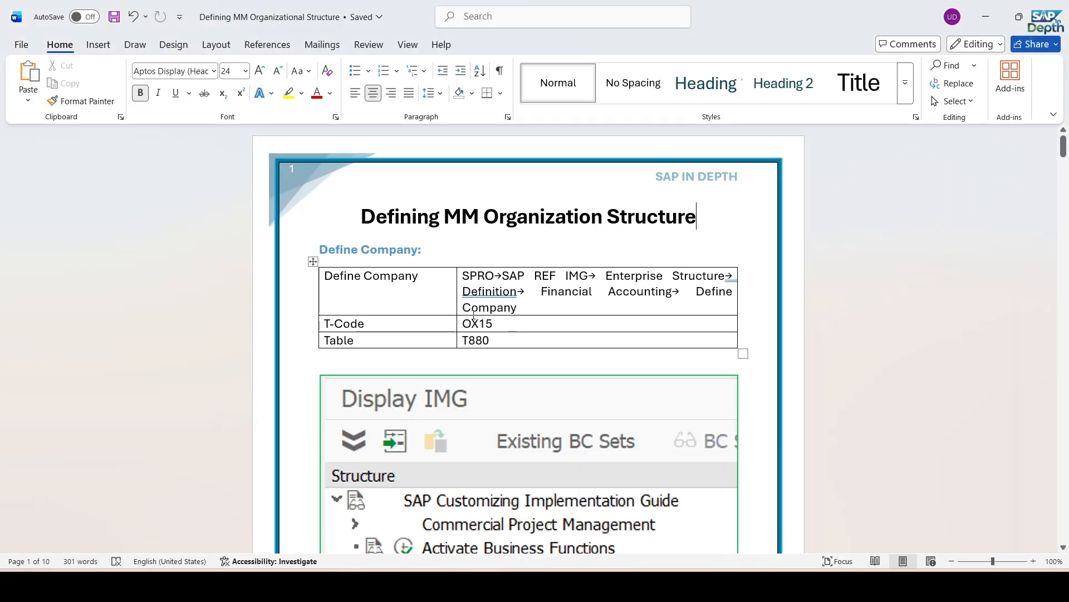
pyautogui.scroll(-8, 473, 314)
pyautogui.scroll(-7, 473, 315)
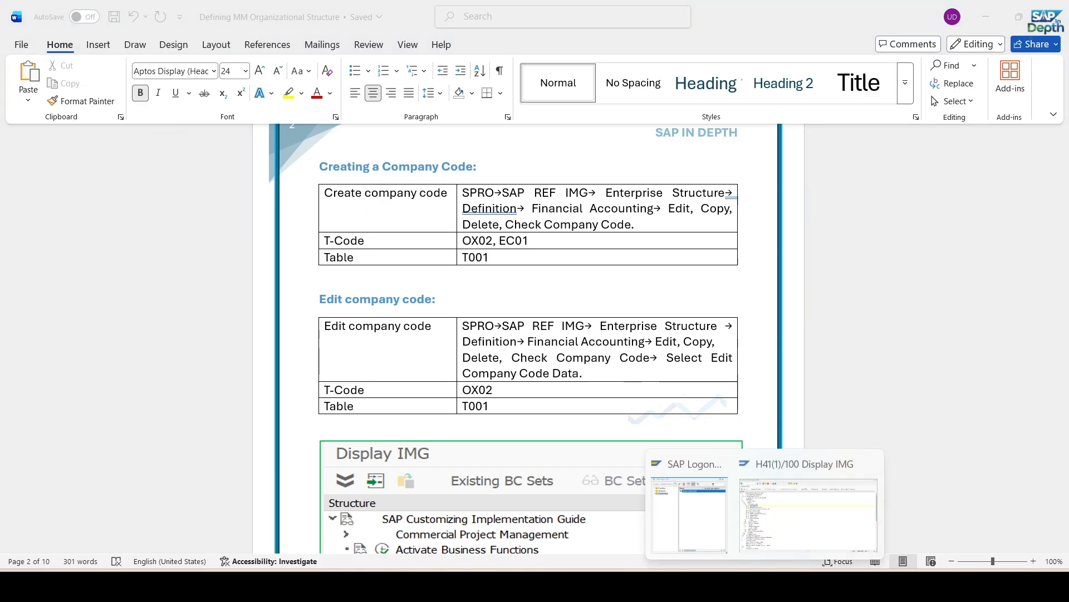
# Switch back to the SAP Display IMG session and run Copy, delete, check company code from the Edit, Copy, Delete, Check Company Code activity.
pyautogui.click(808, 501)
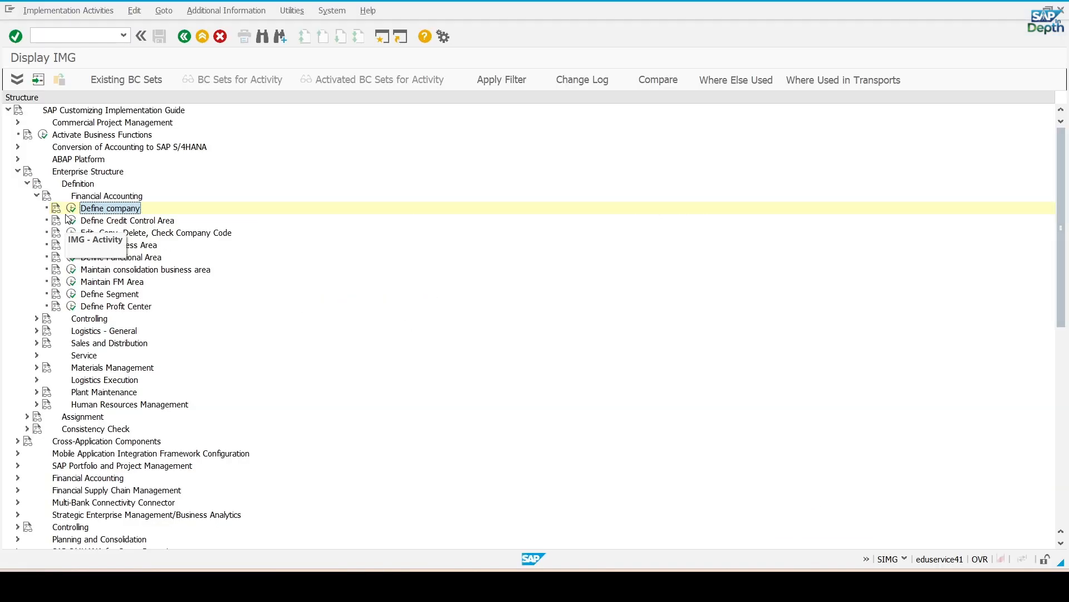
pyautogui.click(116, 236)
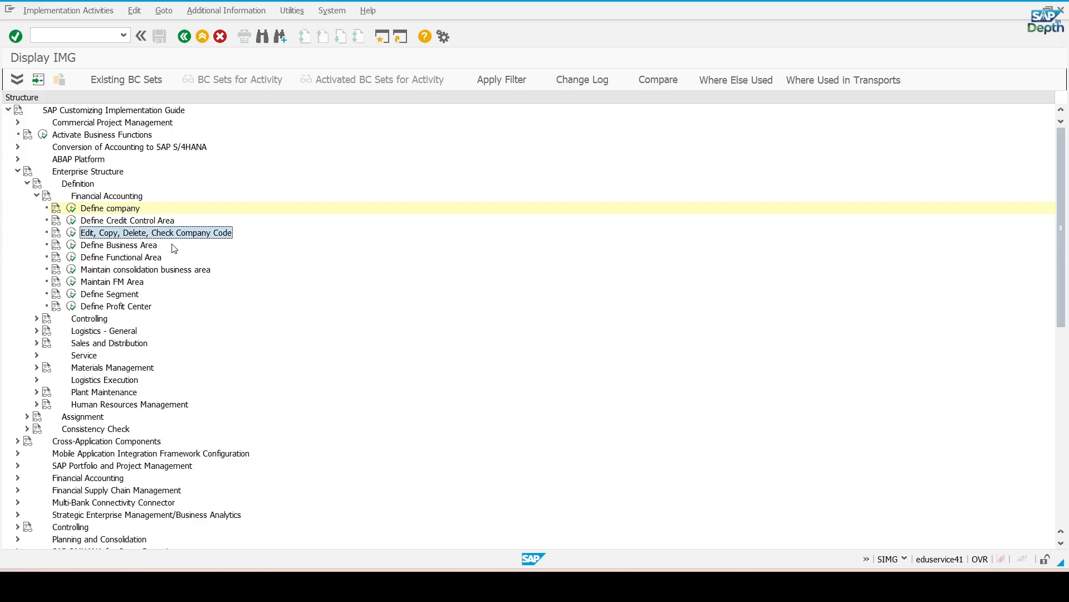
pyautogui.click(78, 233)
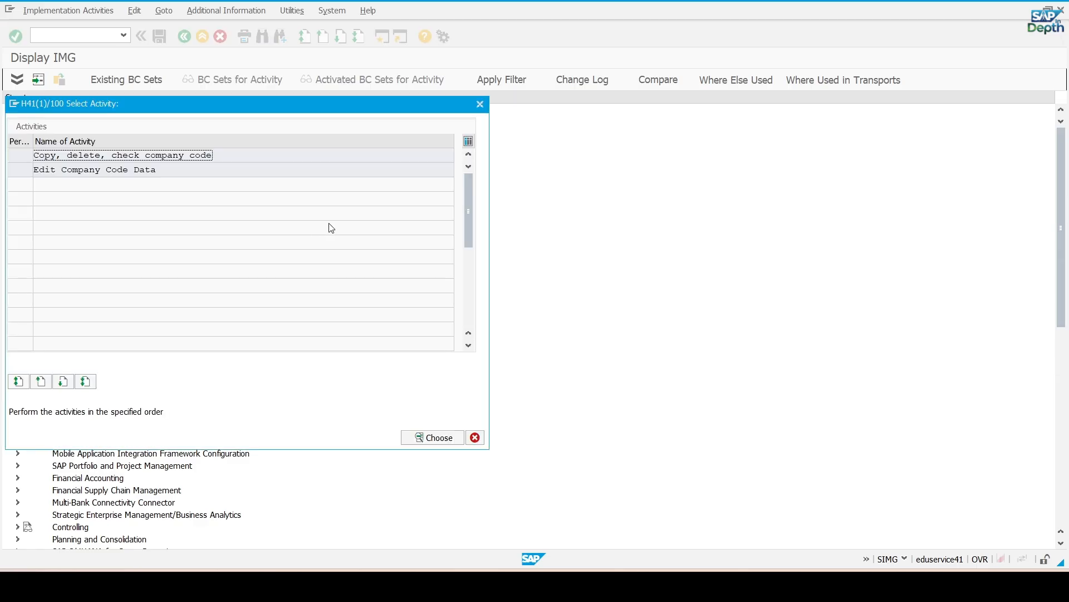
pyautogui.doubleClick(144, 155)
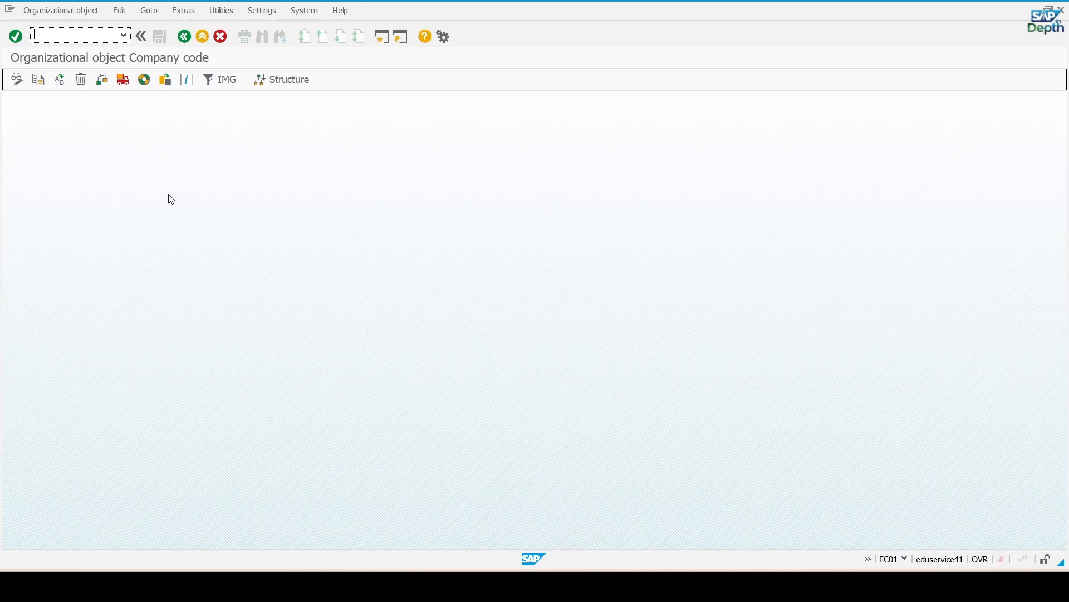
# View the Copy dialog for company codes, close it without copying, and return to the activity selection.
pyautogui.click(38, 81)
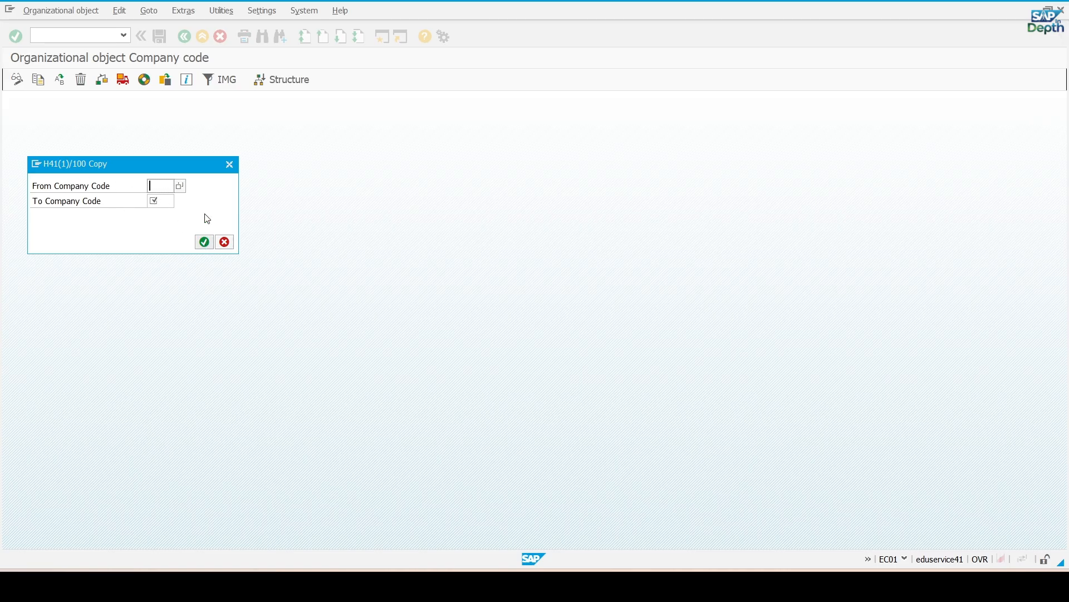
pyautogui.click(230, 163)
pyautogui.click(186, 37)
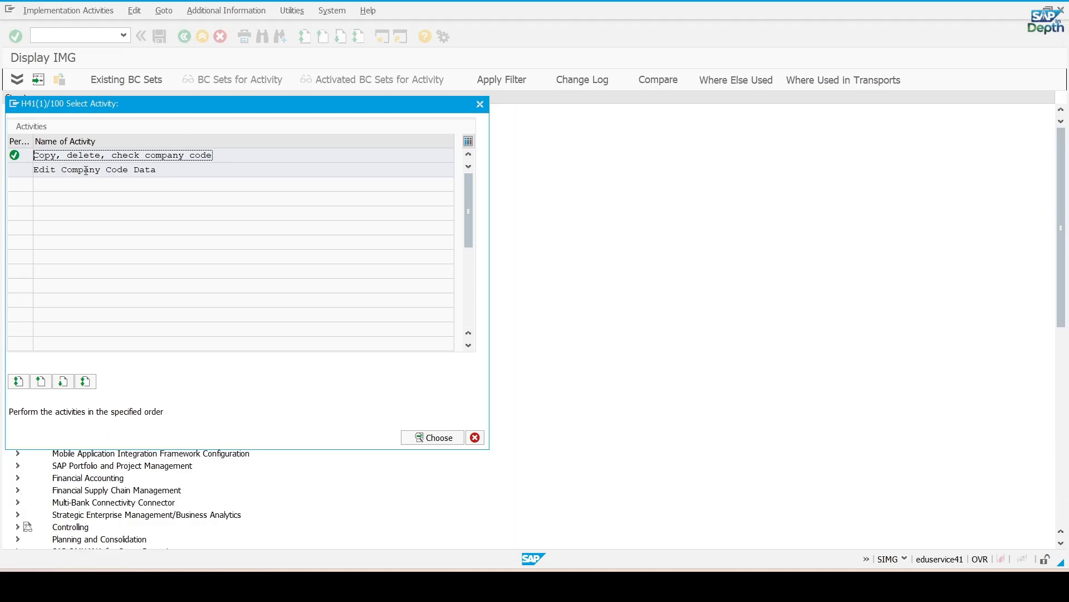
# Open Edit Company Code Data, position the list at company code GM10, and return to the Display IMG structure.
pyautogui.doubleClick(86, 169)
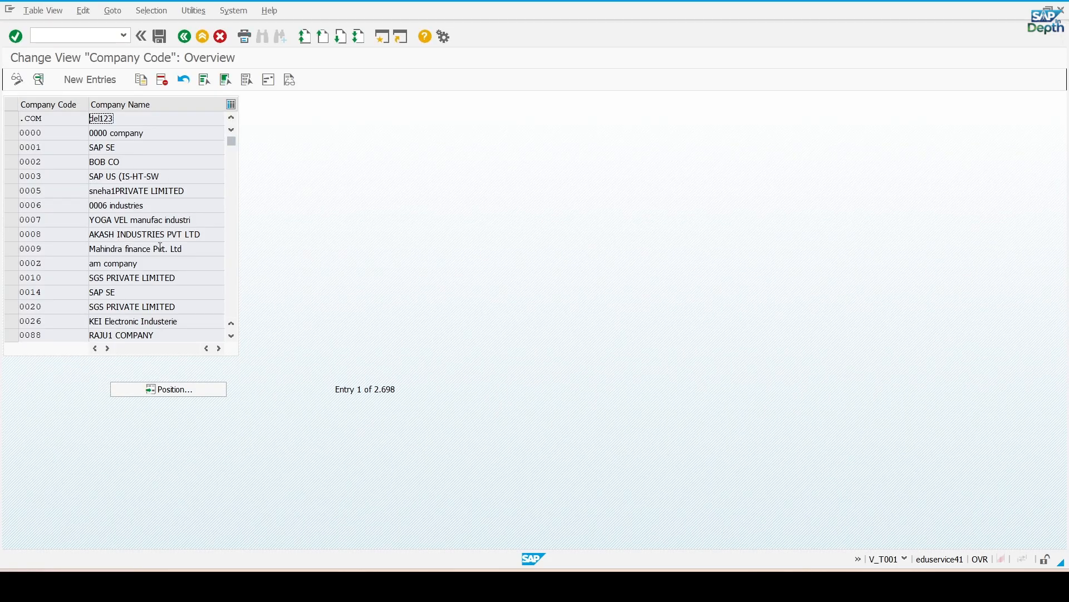
pyautogui.click(212, 394)
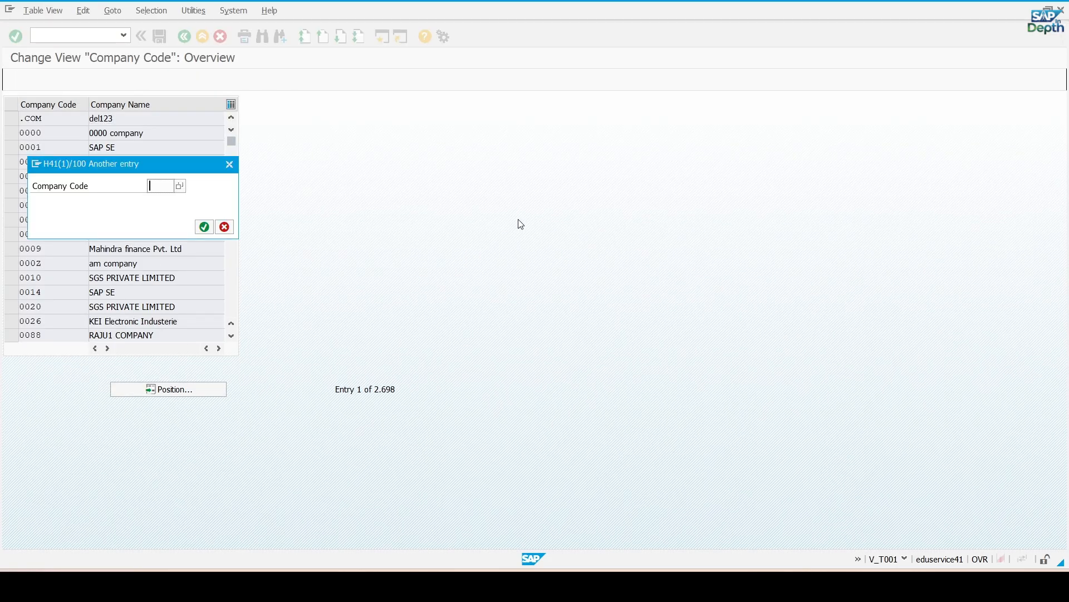
pyautogui.write('GM10')
pyautogui.press('Return')
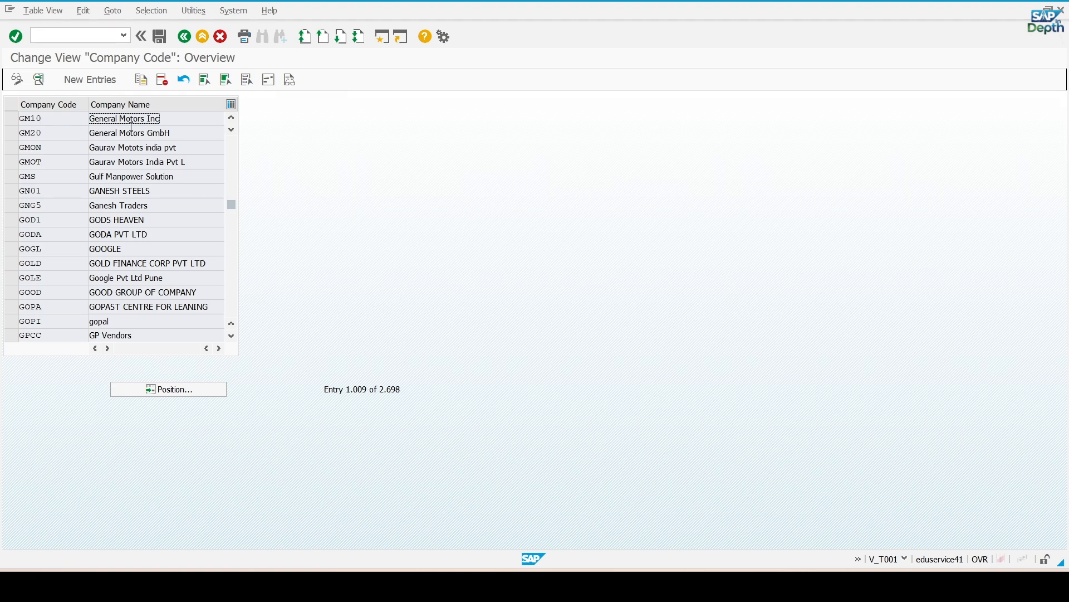
pyautogui.click(185, 37)
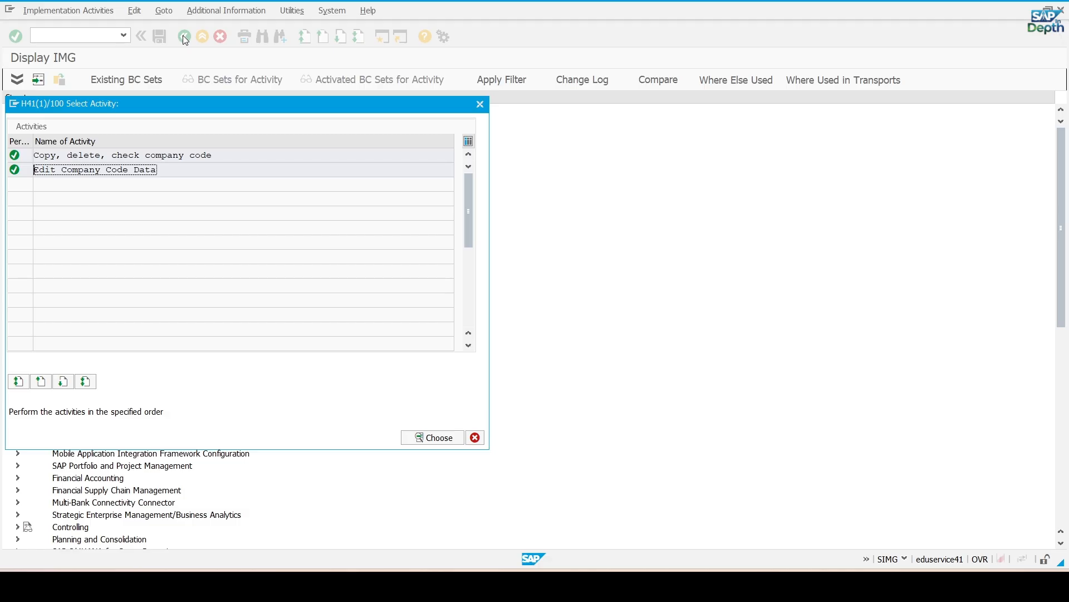
pyautogui.click(475, 437)
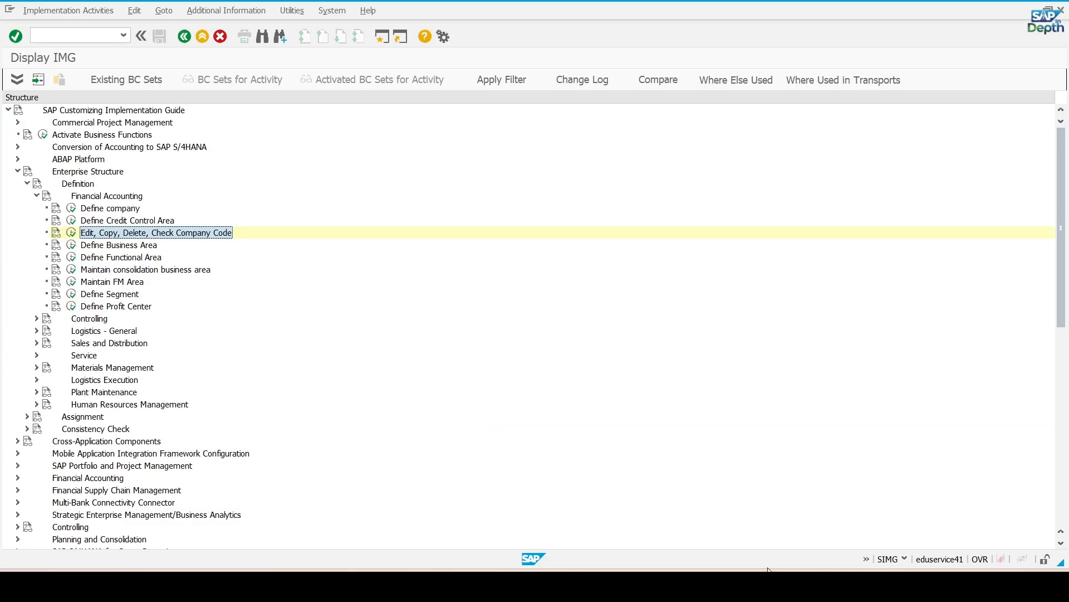
# Switch to the Defining MM Organizational Structure document in Word and go to the Defining Plant section on page 3.
pyautogui.moveTo(735, 585)
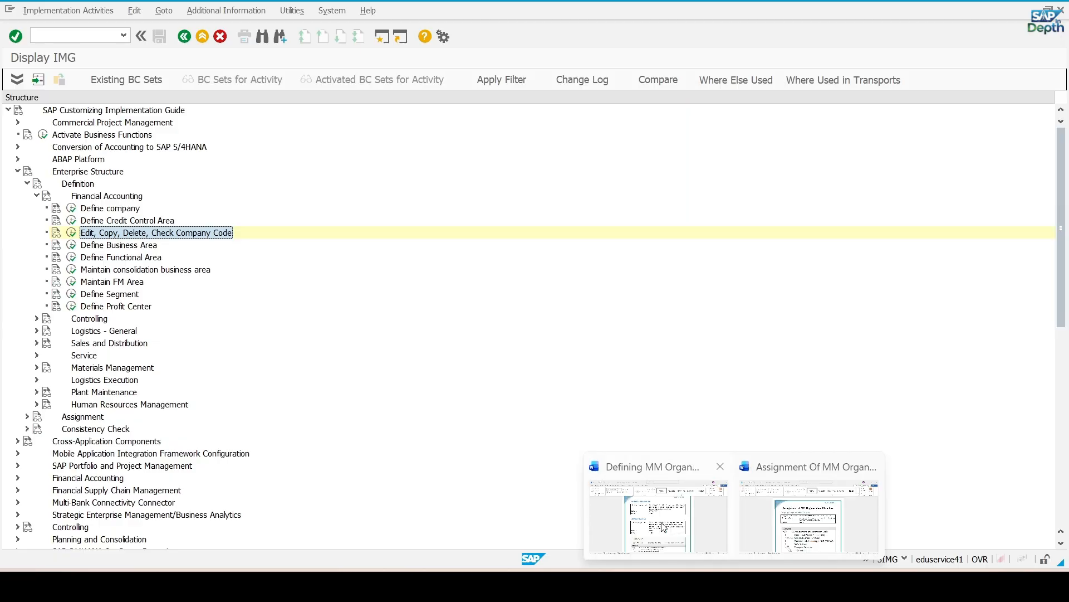
pyautogui.click(677, 504)
pyautogui.scroll(-15, 515, 336)
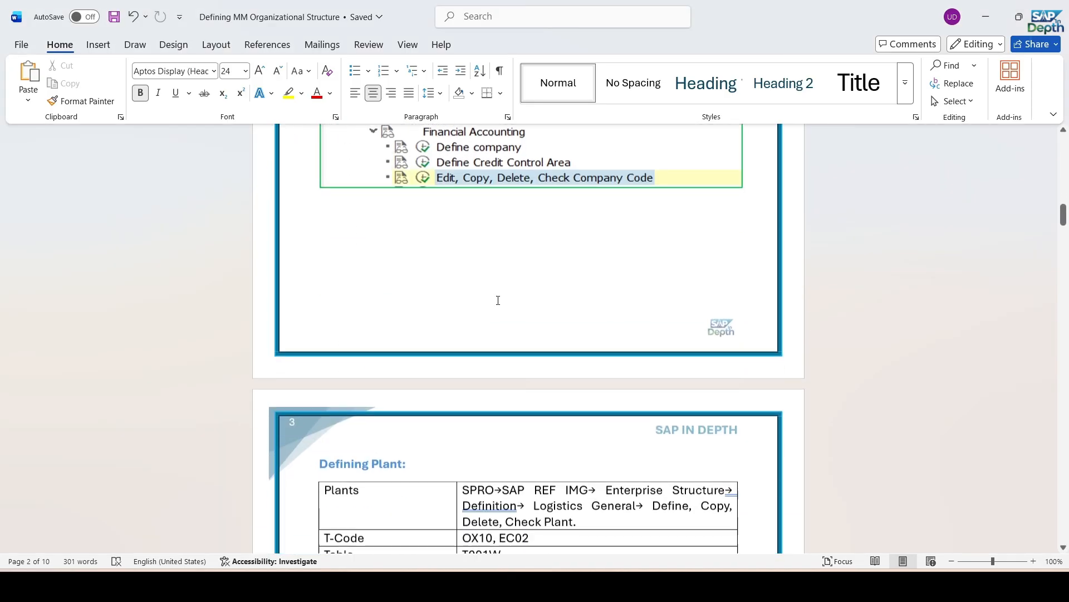
pyautogui.scroll(-3, 497, 302)
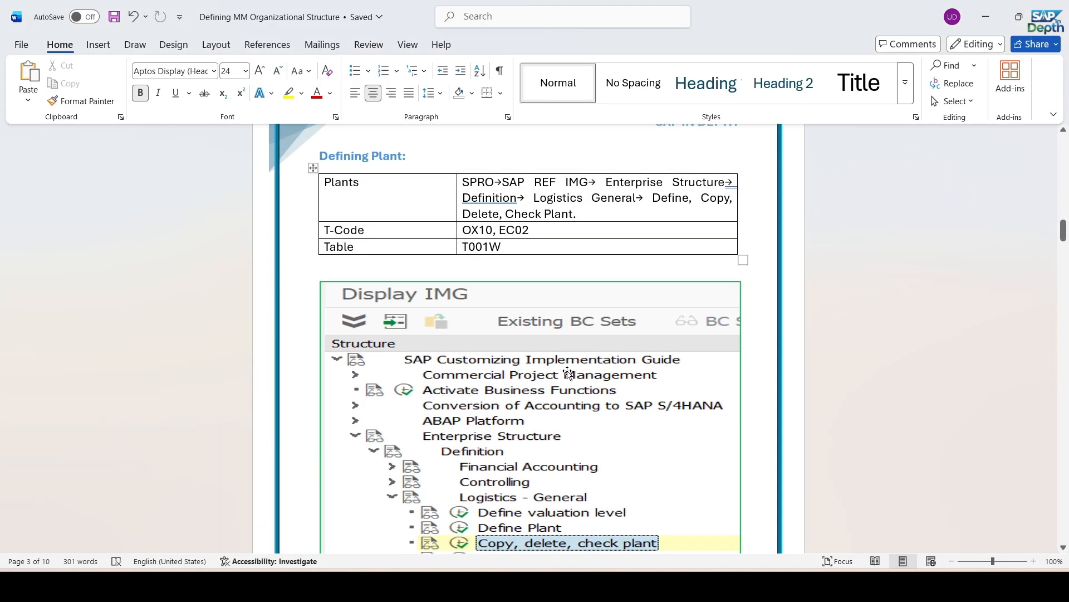
# Switch back to the SAP Display IMG session, collapse Financial Accounting, and execute Define Plant under Logistics - General.
pyautogui.moveTo(766, 585)
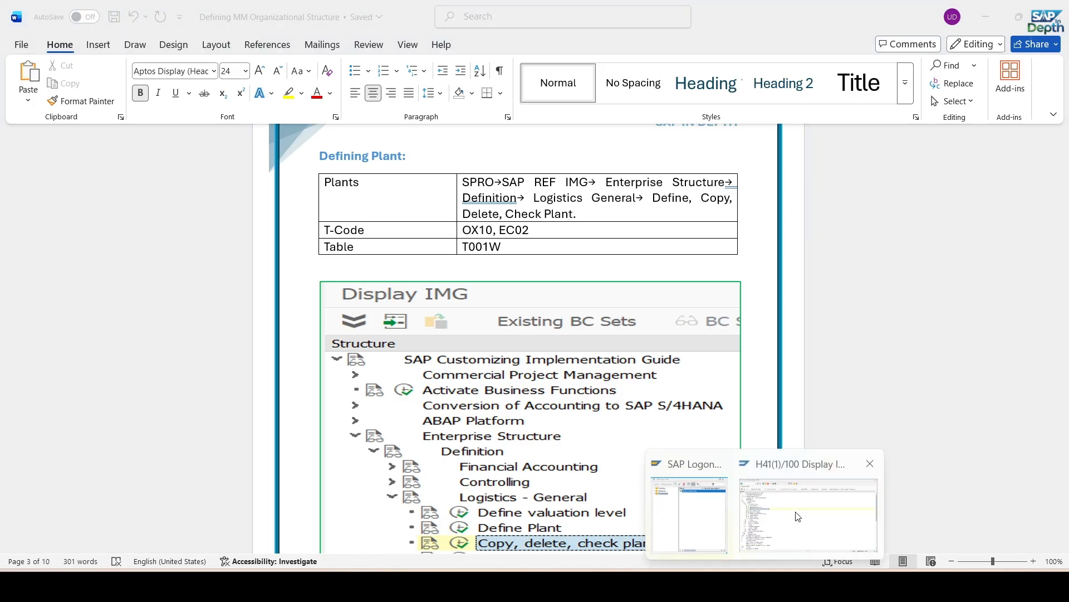
pyautogui.click(799, 516)
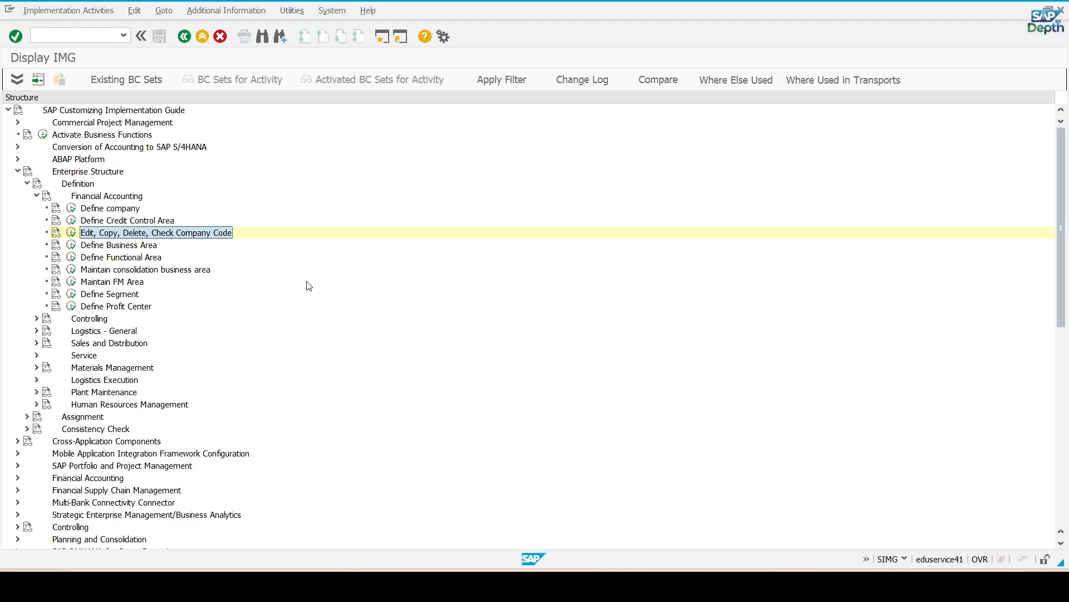
pyautogui.click(36, 197)
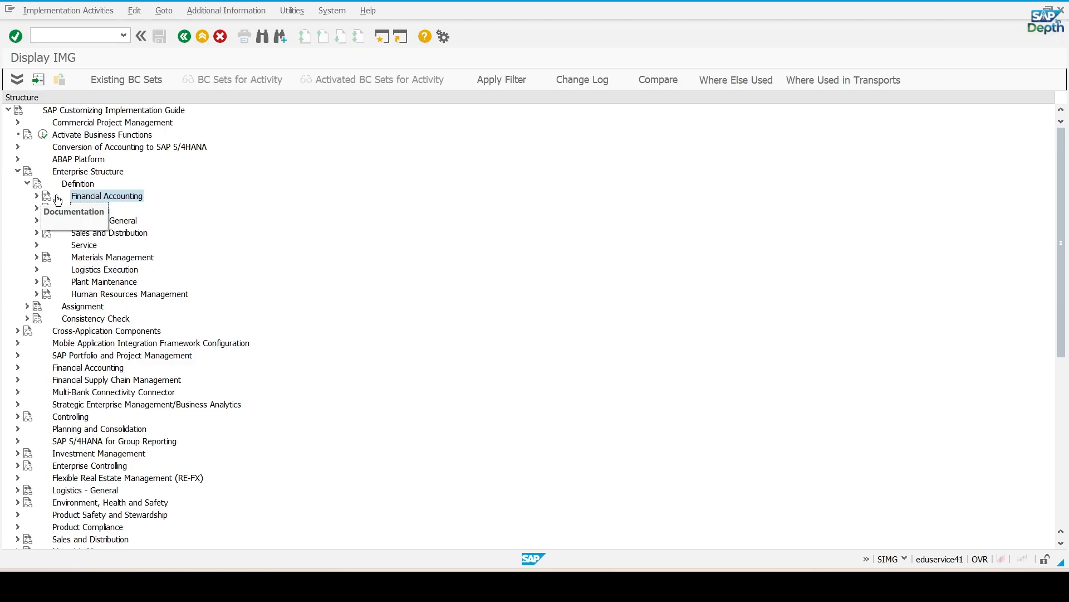
pyautogui.click(90, 221)
pyautogui.click(36, 221)
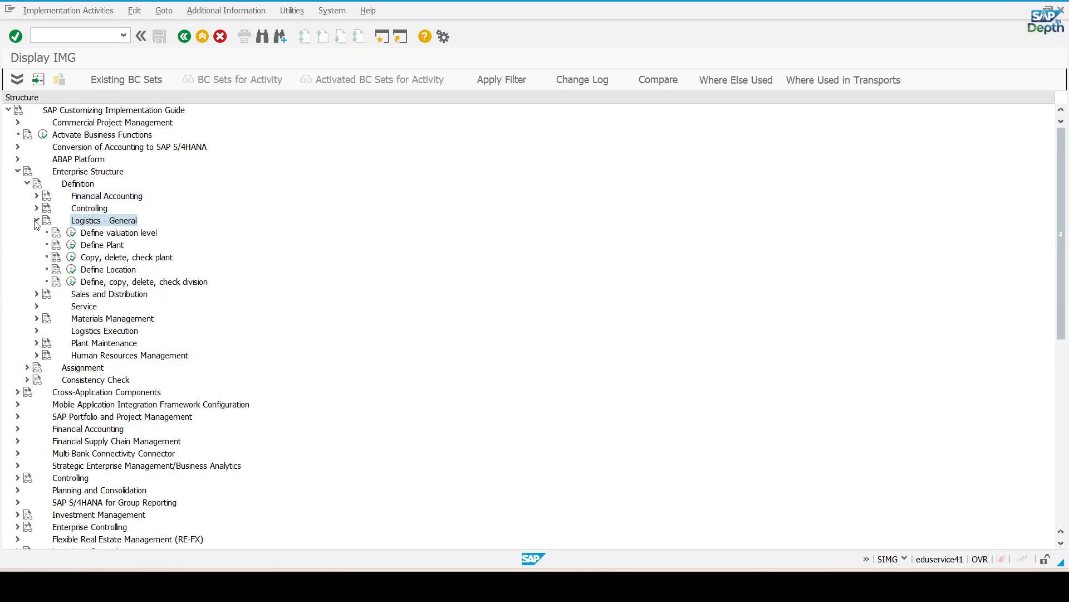
pyautogui.click(115, 247)
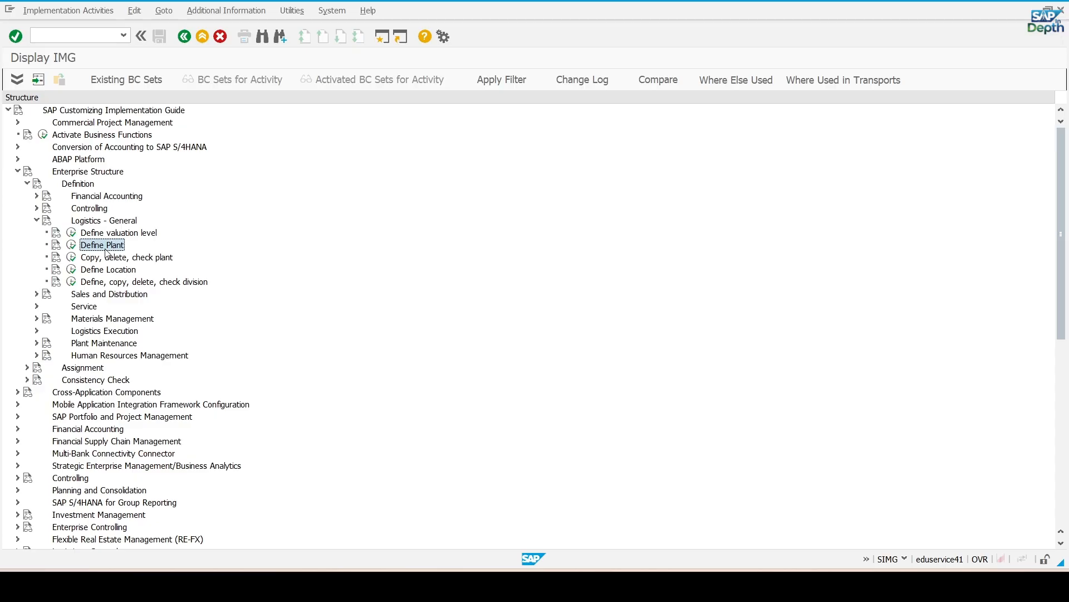
pyautogui.click(71, 245)
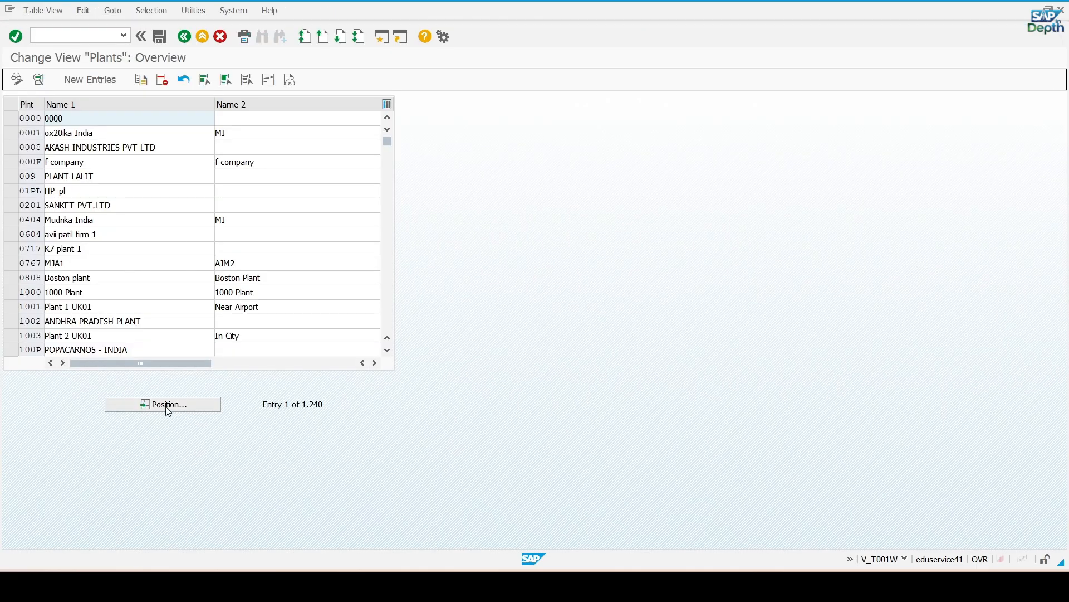
# Position the plants list at GM11 and review that plant's details before returning to the Display IMG structure.
pyautogui.click(200, 406)
pyautogui.moveTo(145, 161); pyautogui.dragTo(231, 196)
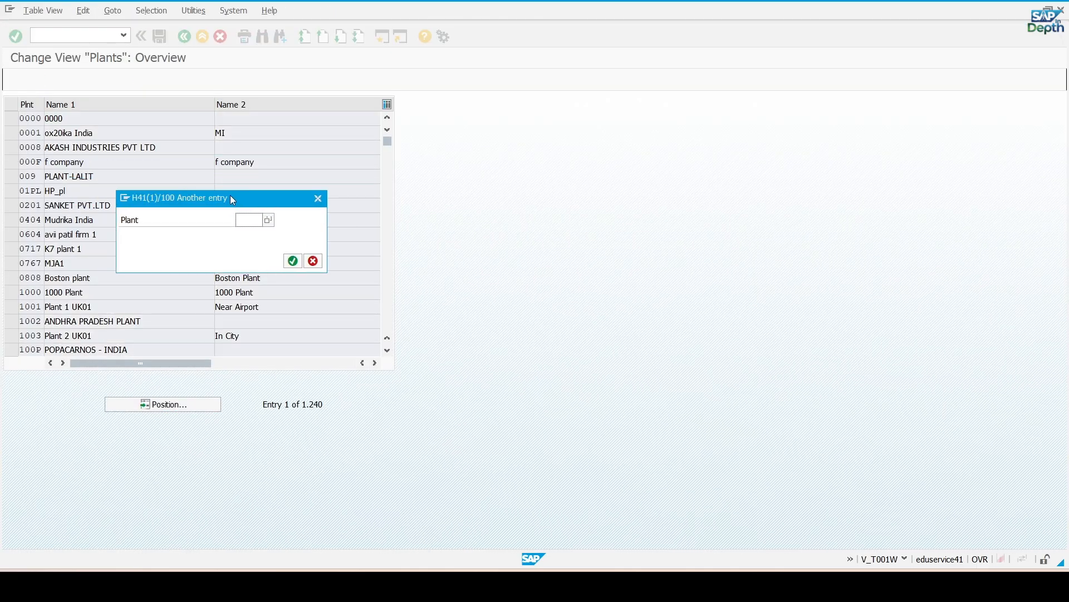
pyautogui.write('GM11')
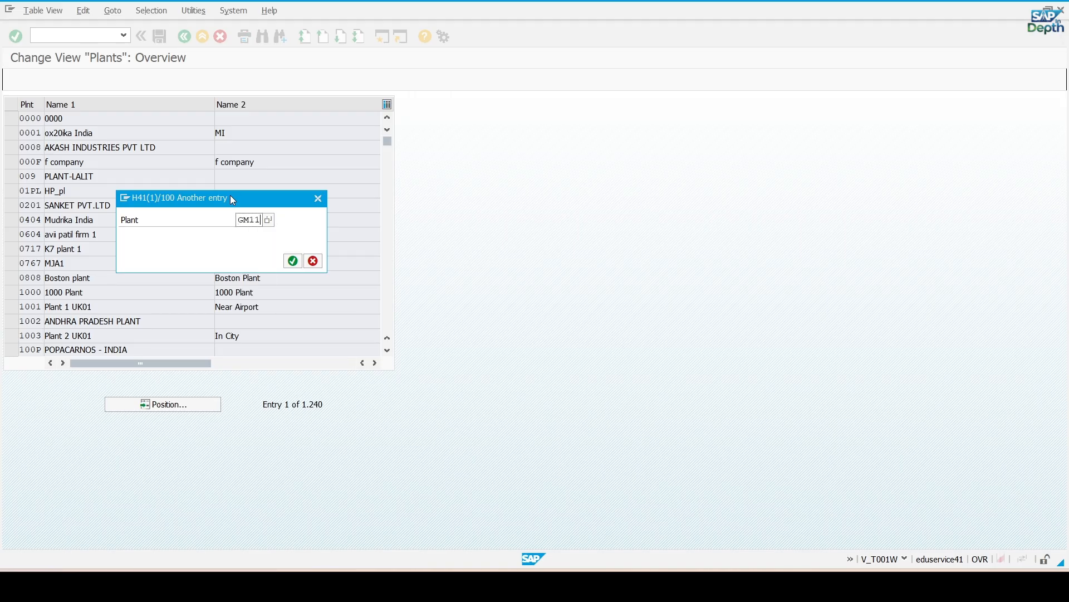
pyautogui.press('Return')
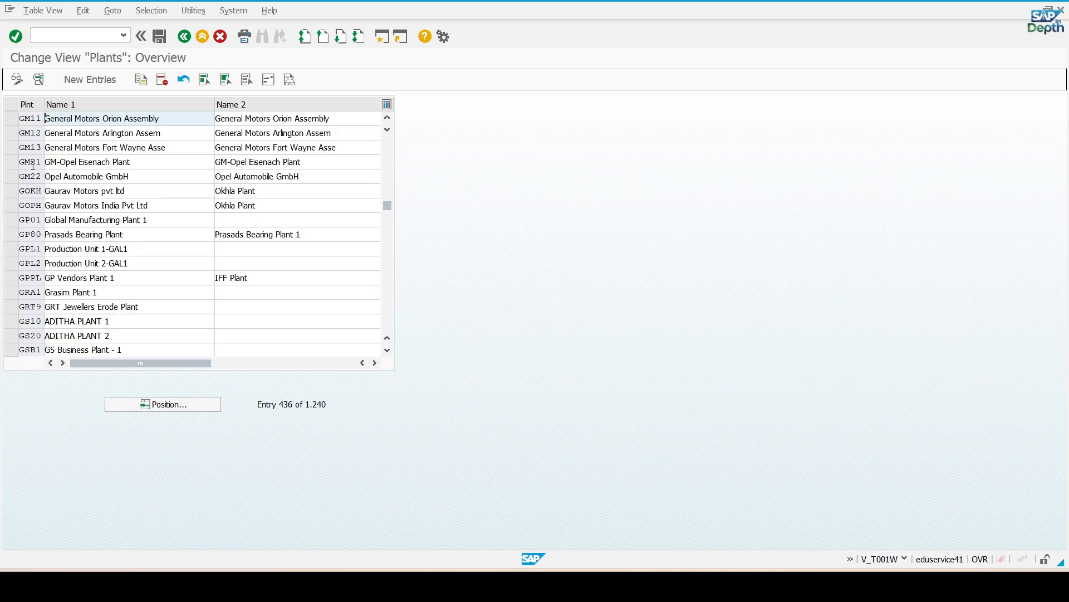
pyautogui.doubleClick(28, 119)
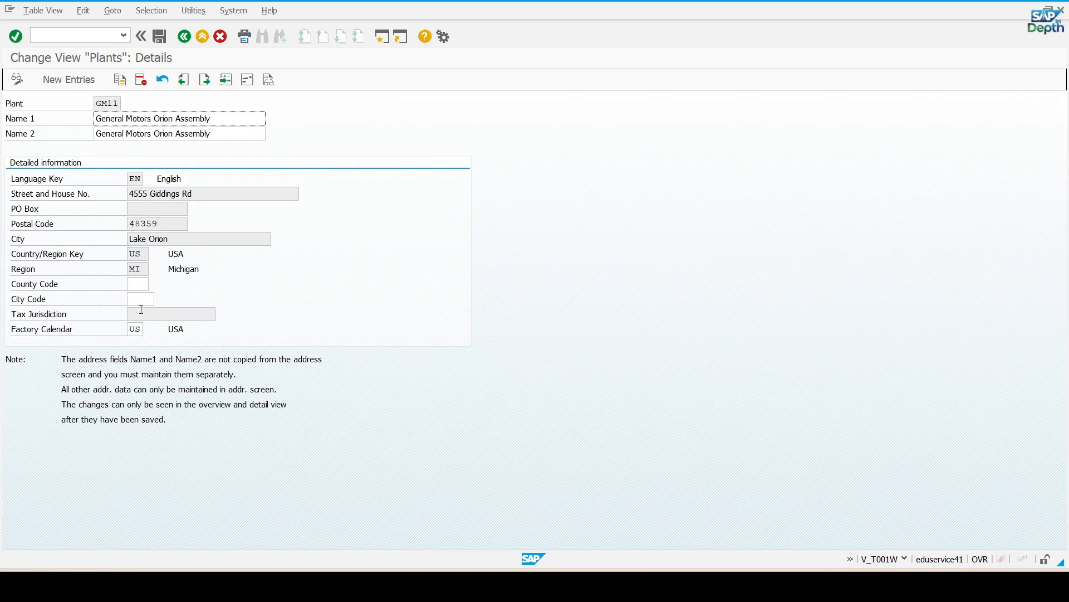
pyautogui.click(185, 38)
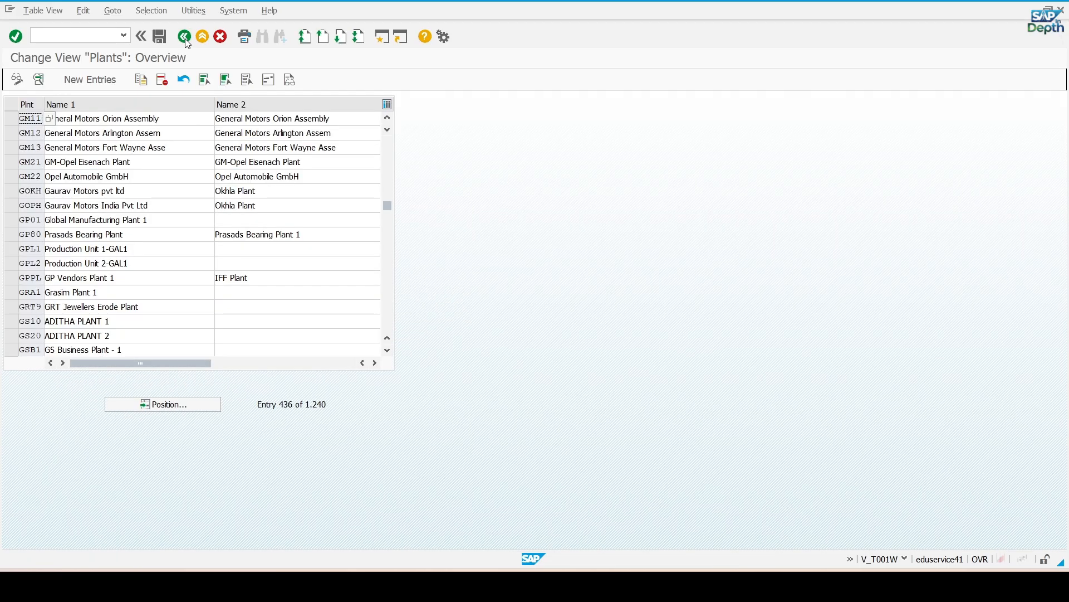
pyautogui.click(185, 38)
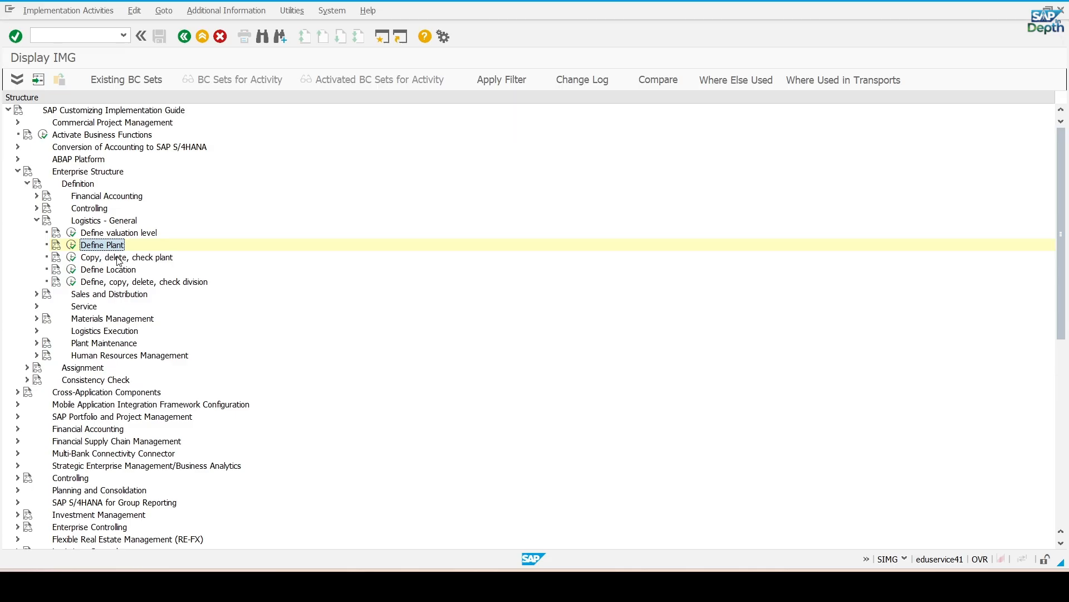
# Execute Copy, delete, check plant, view its plant copy dialog without copying anything, and return to the Display IMG structure.
pyautogui.click(70, 258)
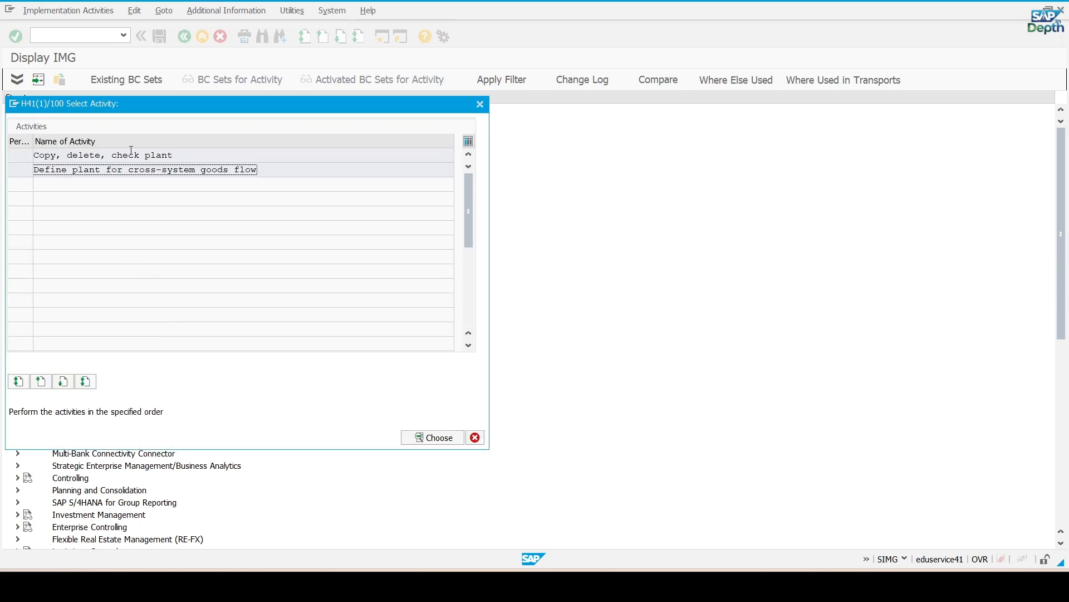
pyautogui.doubleClick(131, 154)
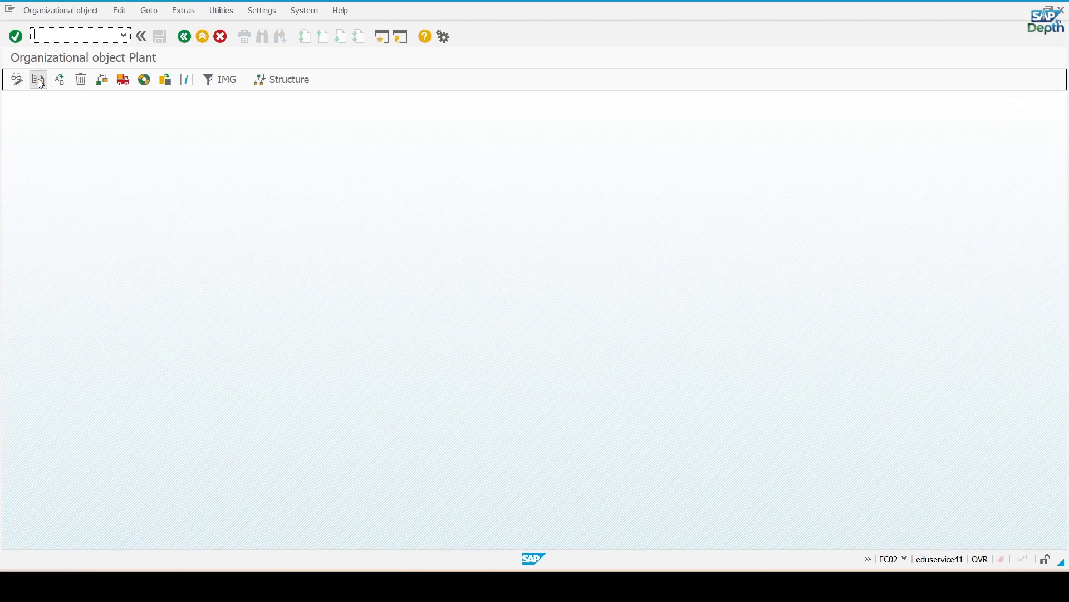
pyautogui.click(38, 79)
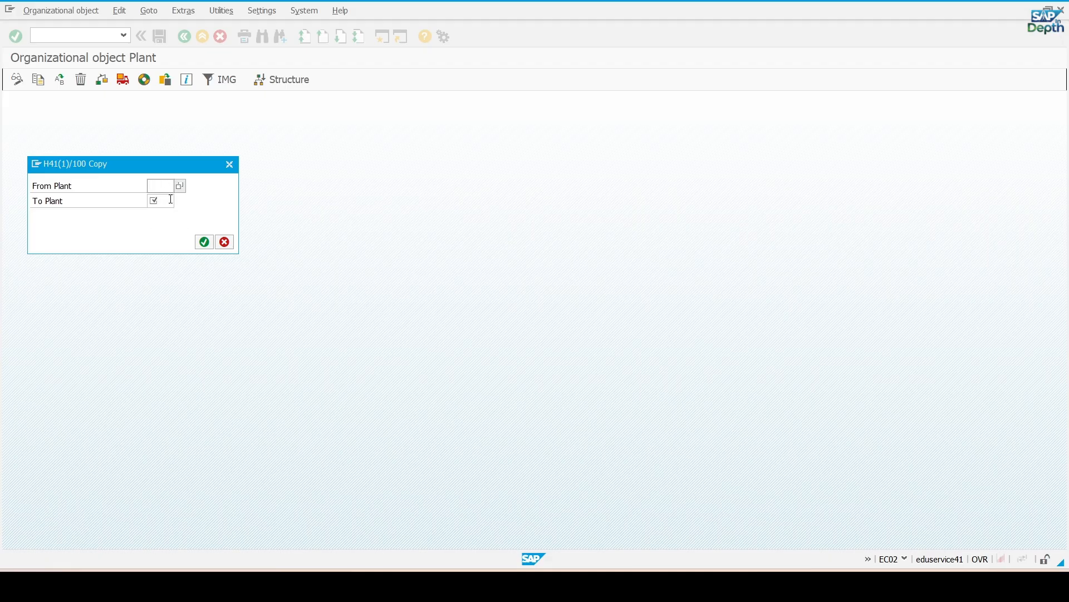
pyautogui.click(230, 165)
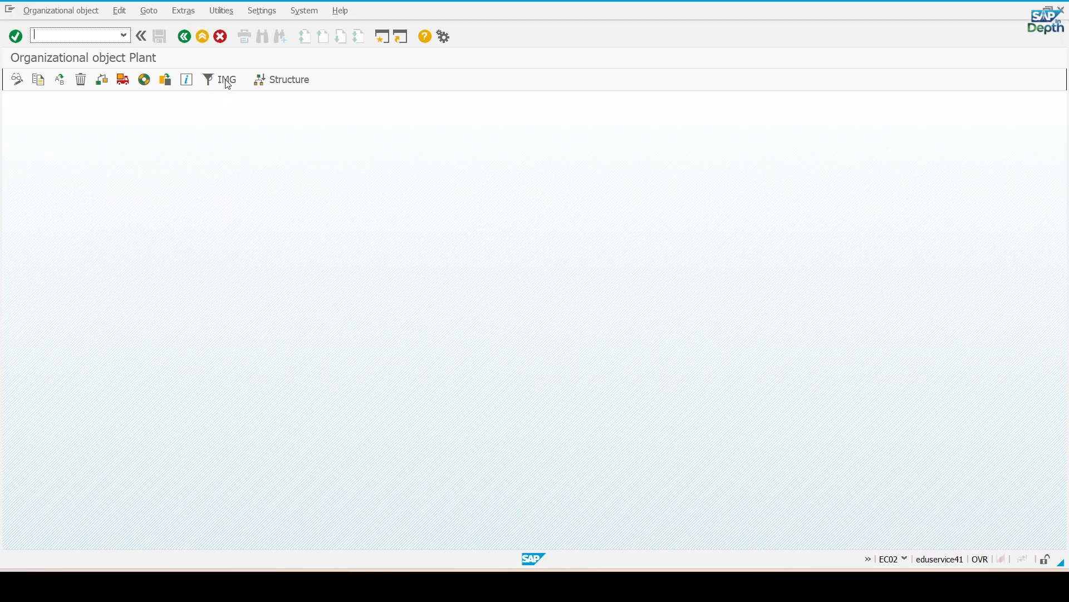
pyautogui.click(184, 37)
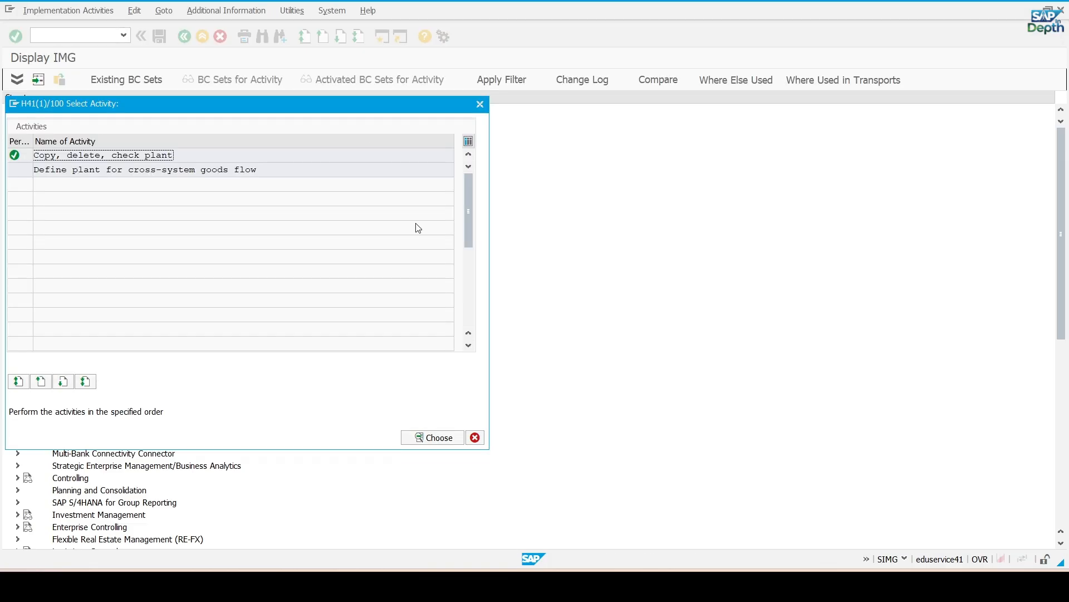
pyautogui.click(475, 438)
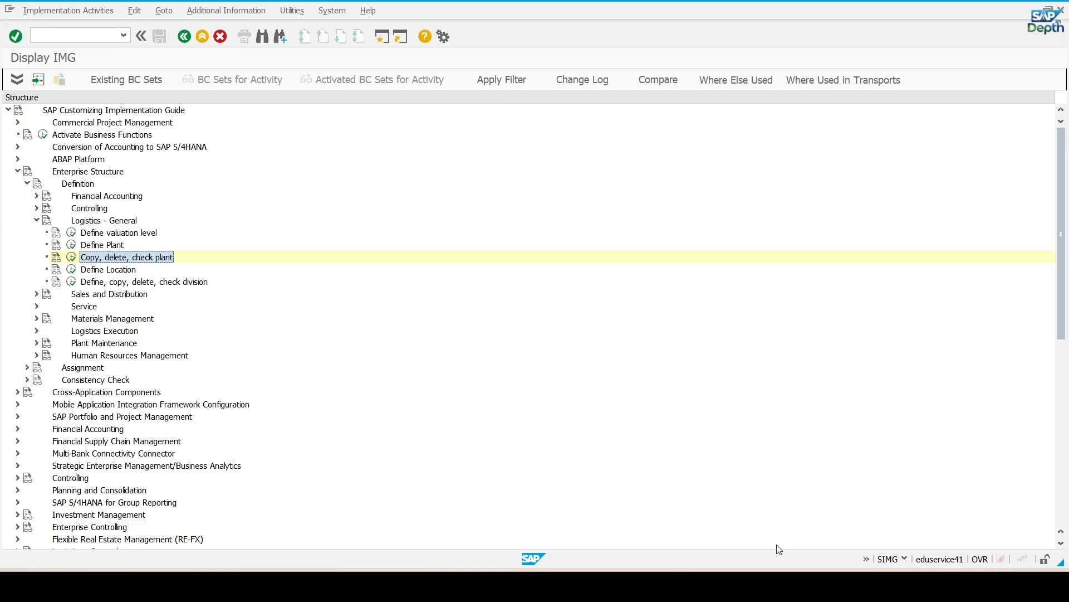
# Switch to the Defining MM Organizational Structure document in Word and read the Defining a Storage Location section on page 4.
pyautogui.moveTo(734, 587)
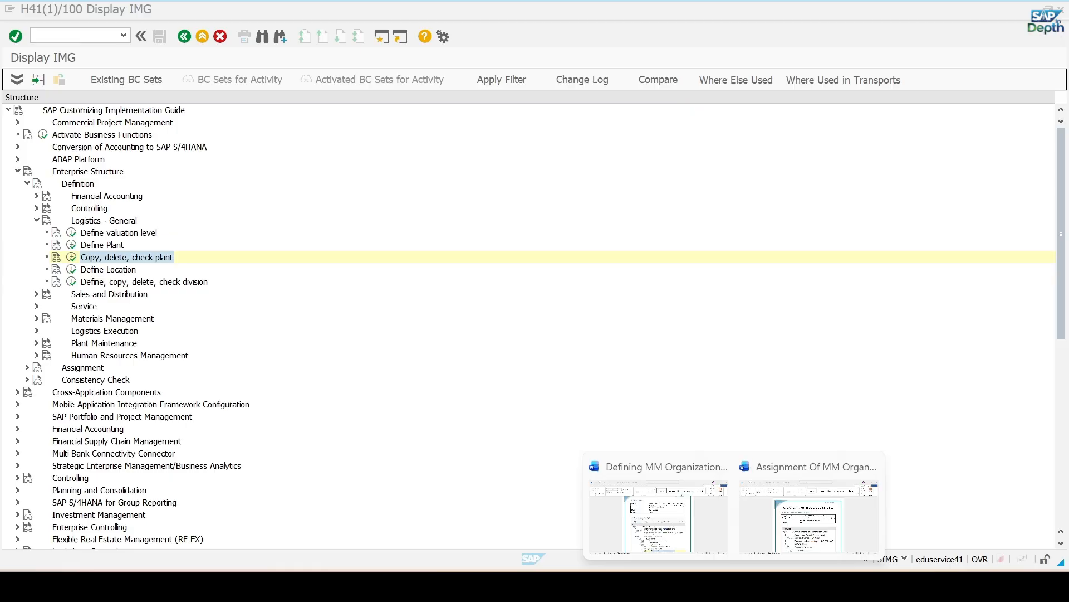
pyautogui.click(658, 515)
pyautogui.scroll(-5, 395, 280)
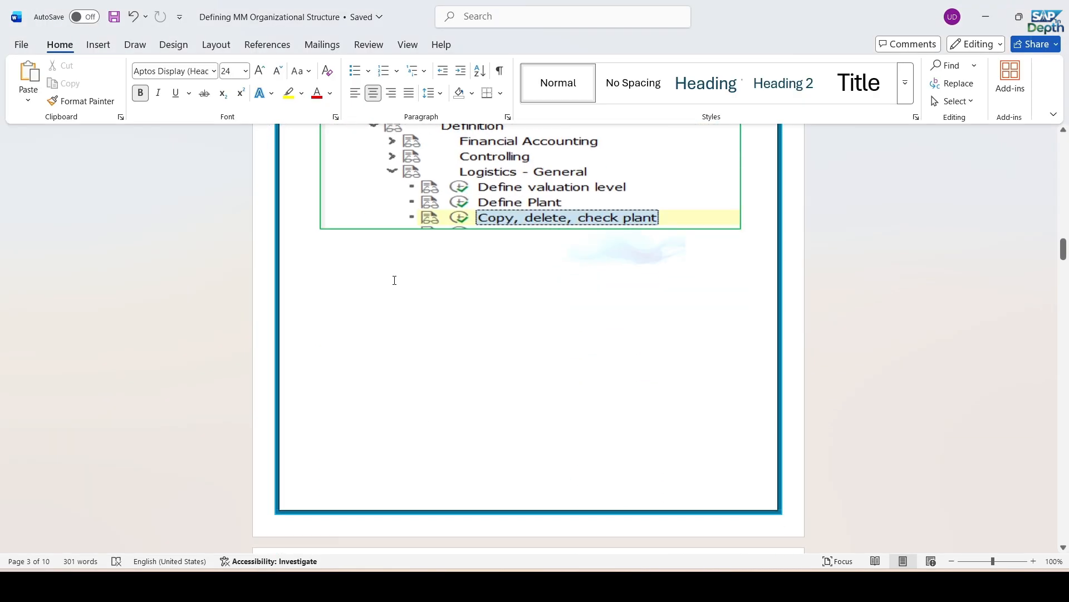
pyautogui.scroll(-8, 394, 281)
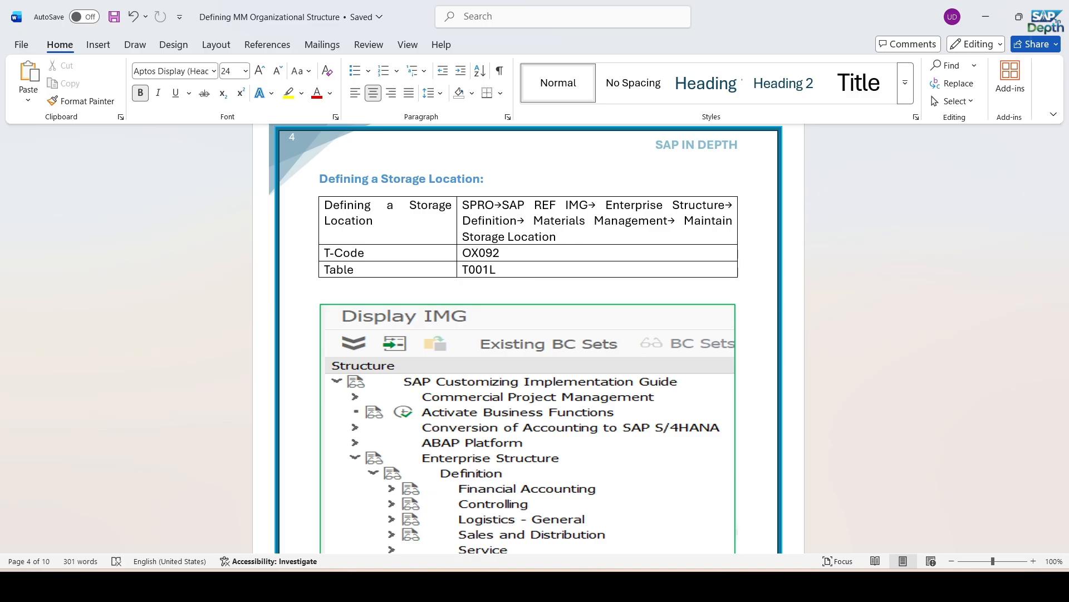
# Switch back to the SAP Display IMG session, collapse Logistics - General, and execute Maintain storage location under Materials Management.
pyautogui.click(765, 586)
pyautogui.click(789, 522)
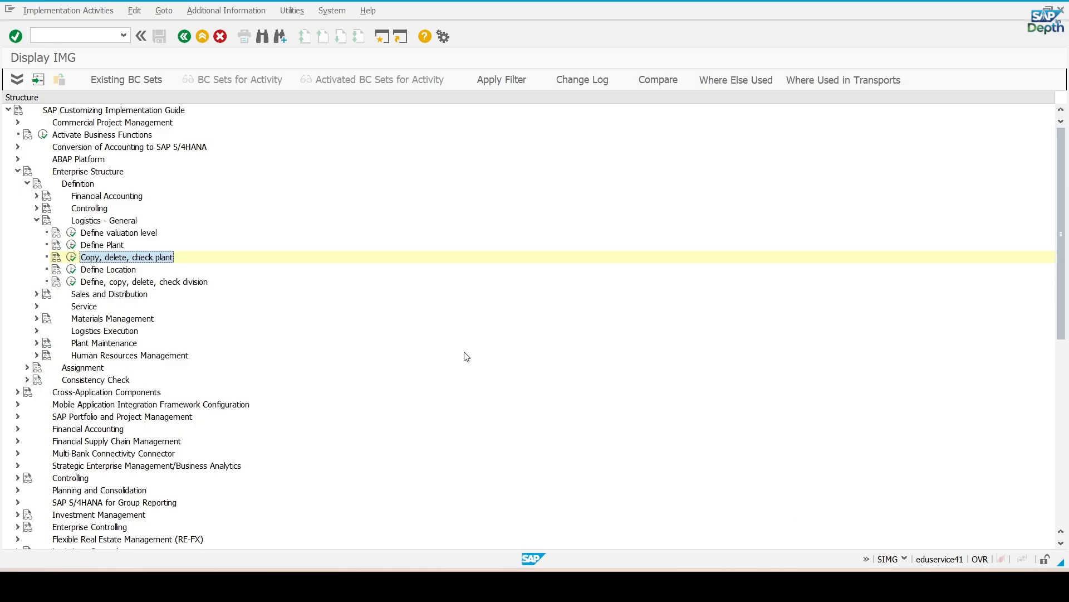
pyautogui.click(36, 220)
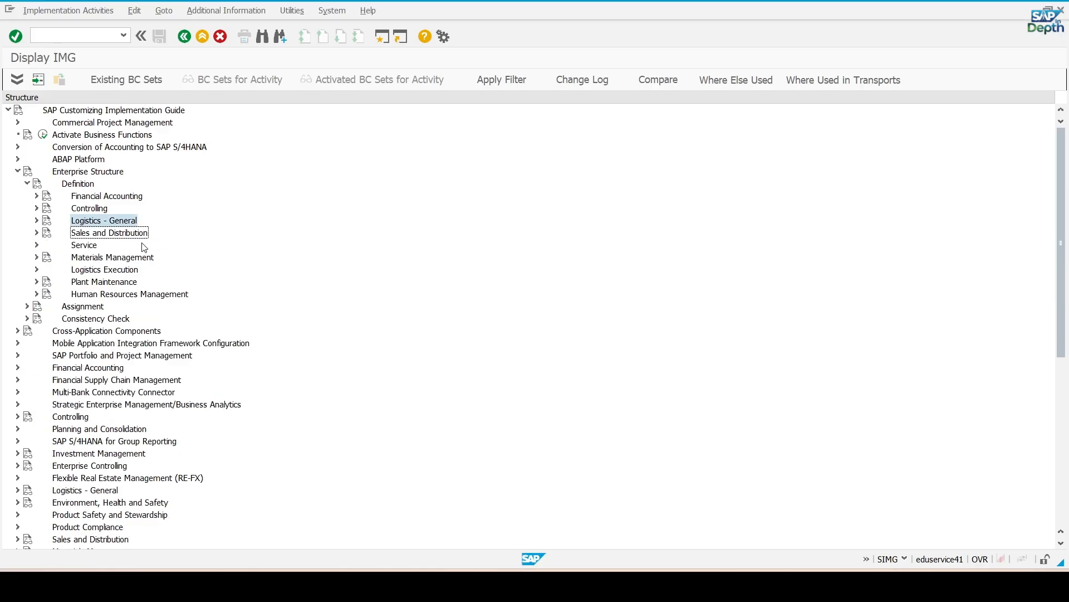
pyautogui.click(36, 258)
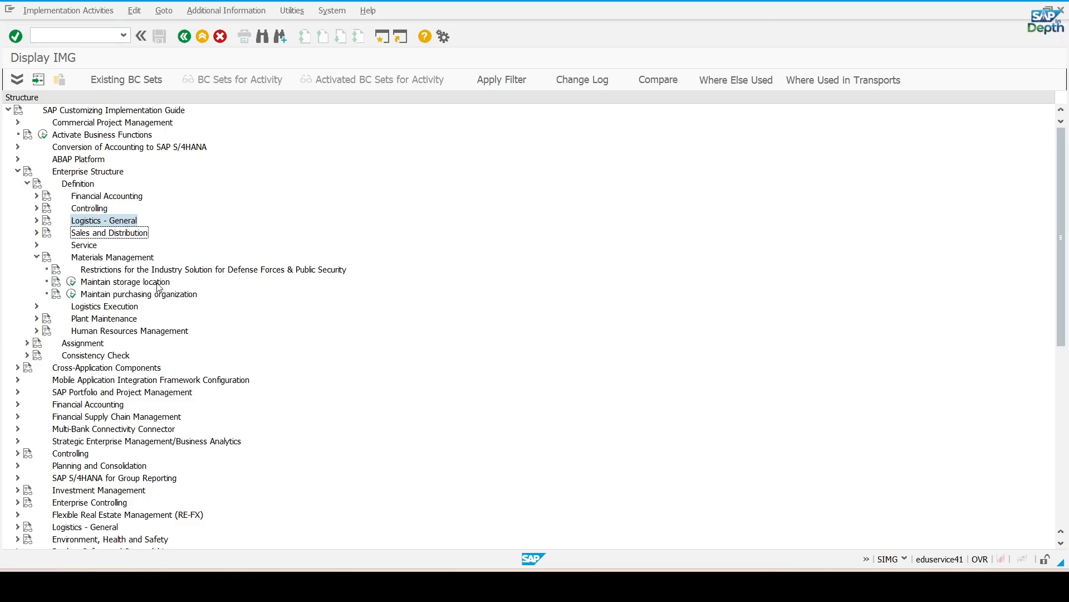
pyautogui.click(103, 283)
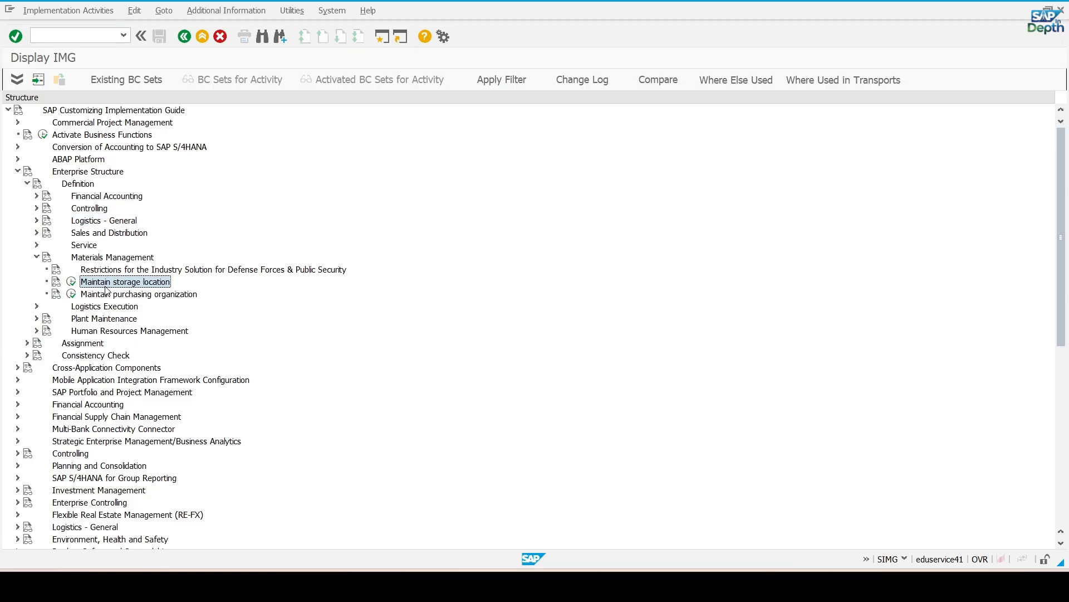
pyautogui.click(73, 282)
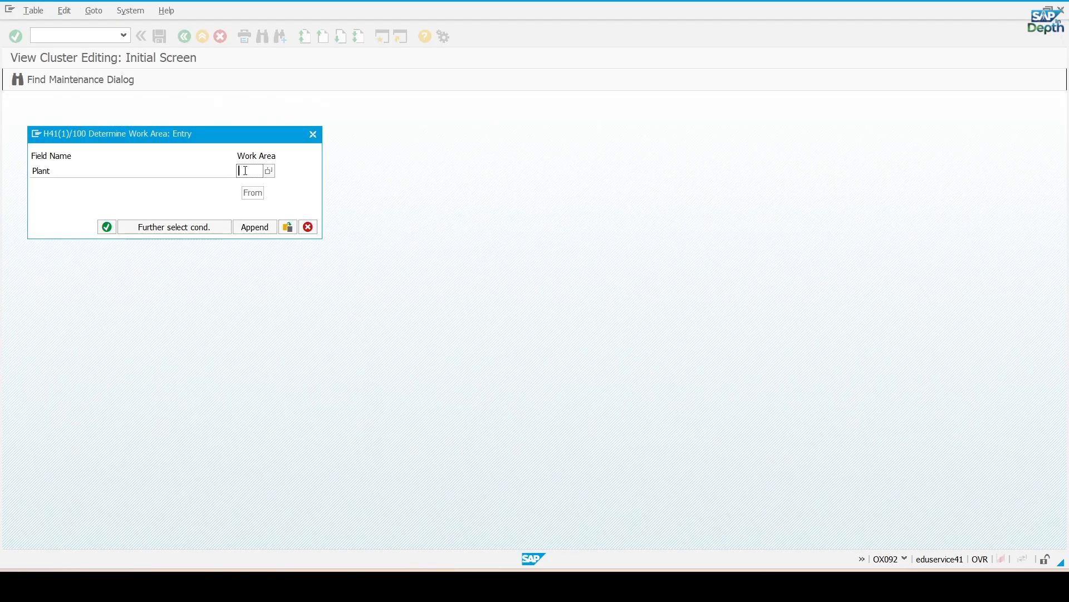
# Choose plant GM11 as the work area and open its storage locations overview.
pyautogui.write('GM')
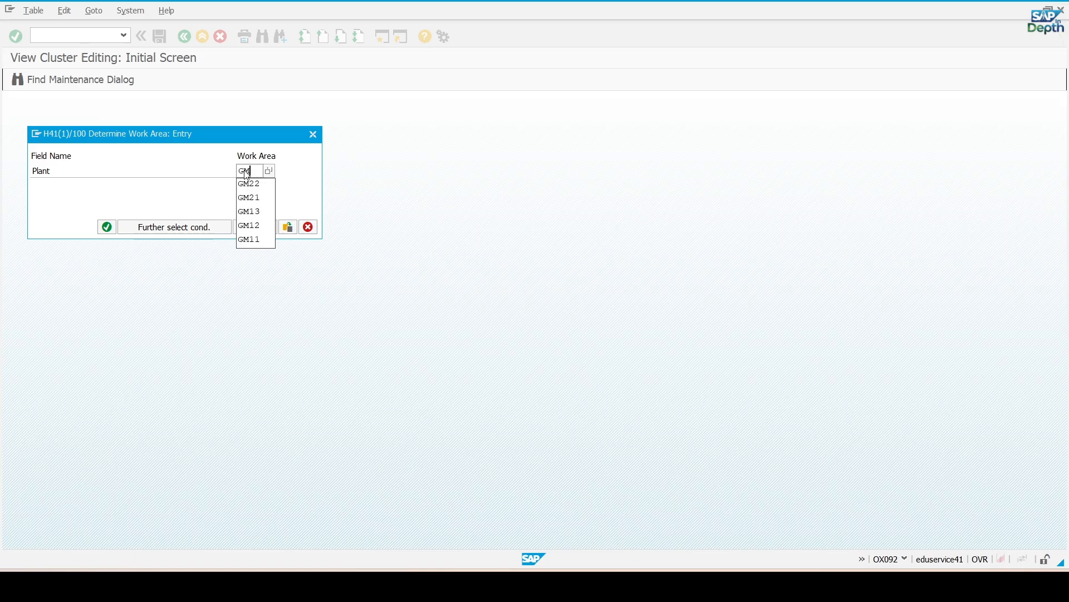
pyautogui.click(249, 239)
pyautogui.press('Return')
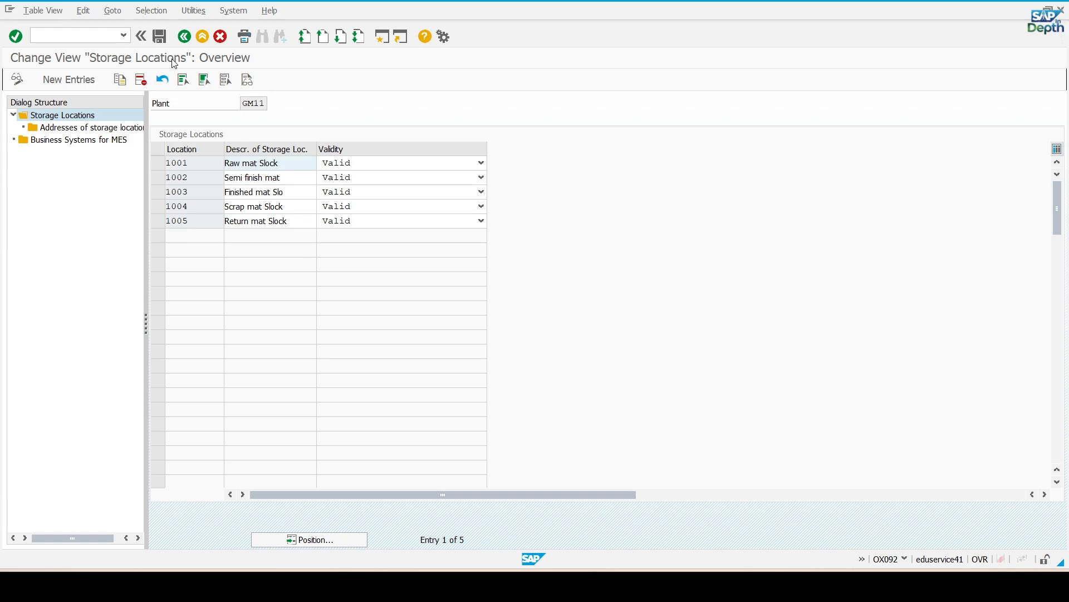
# Select storage location 1001, view its addresses of storage locations, and return to the Display IMG structure.
pyautogui.click(190, 164)
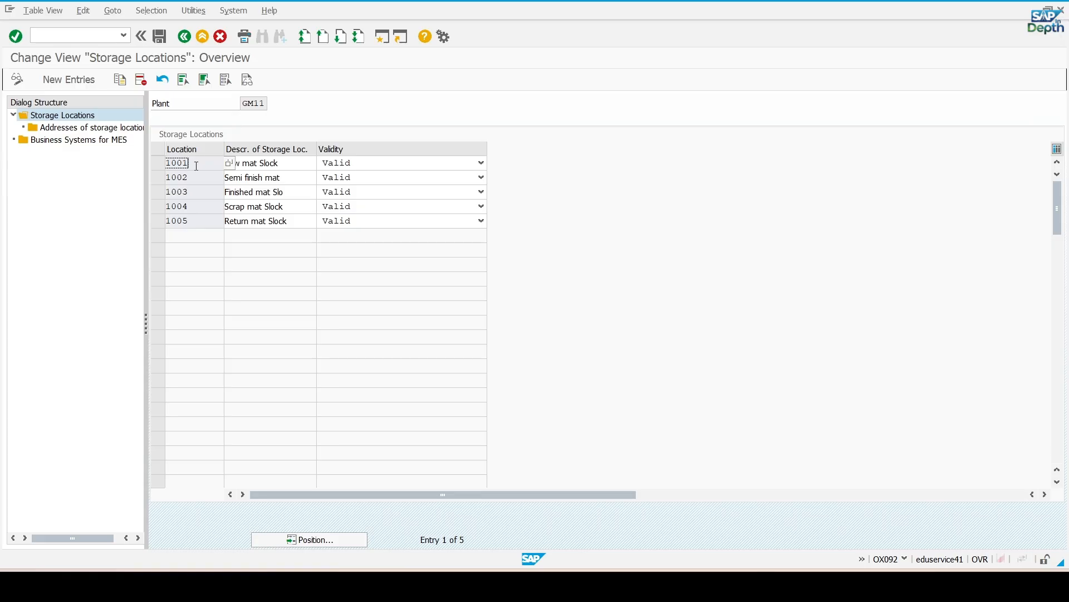
pyautogui.click(158, 163)
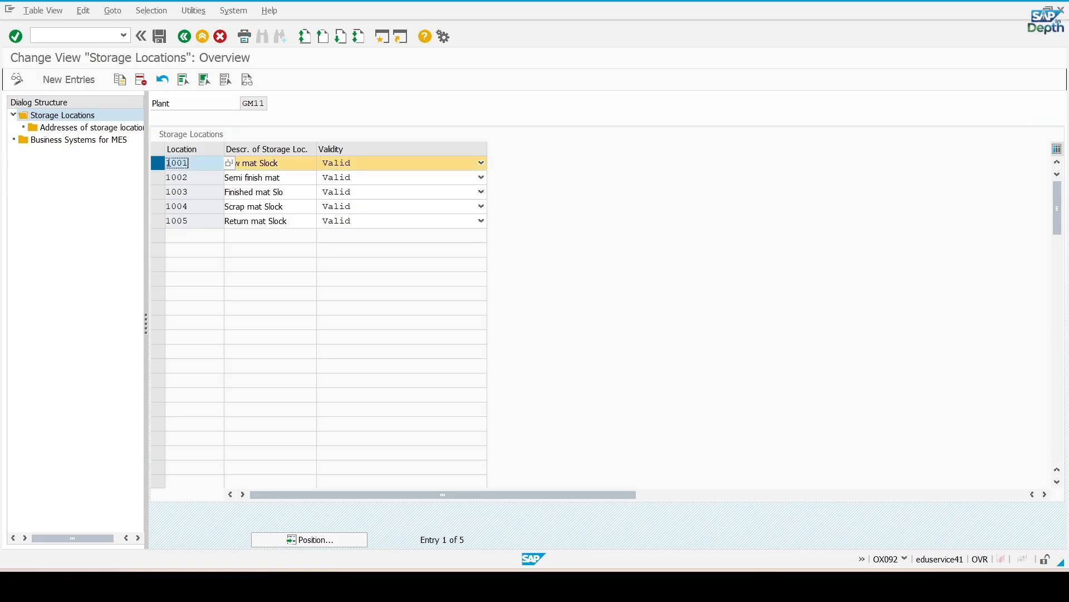
pyautogui.doubleClick(100, 128)
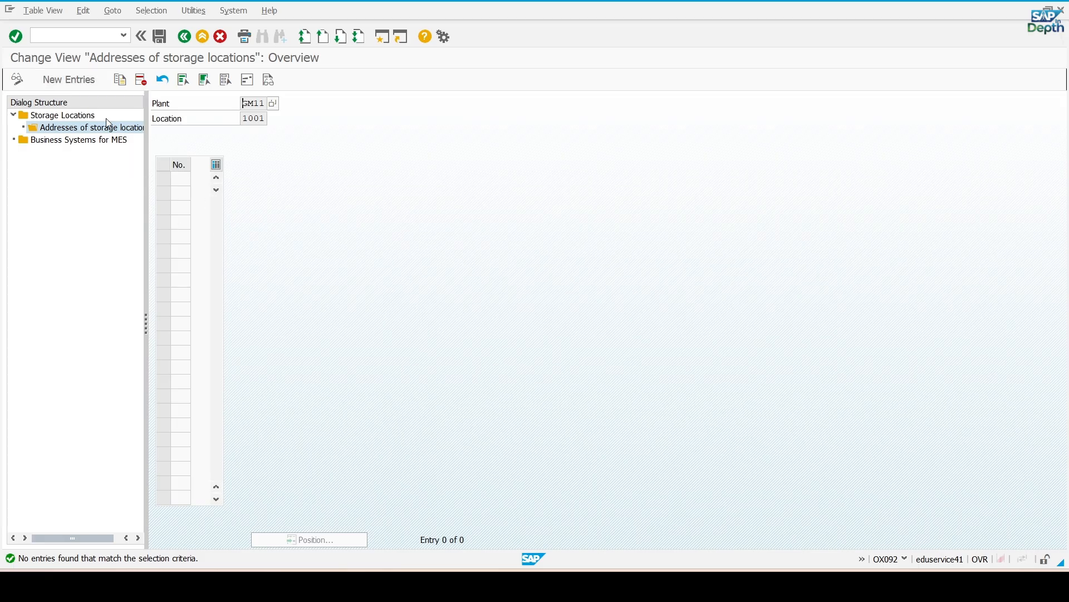
pyautogui.click(185, 37)
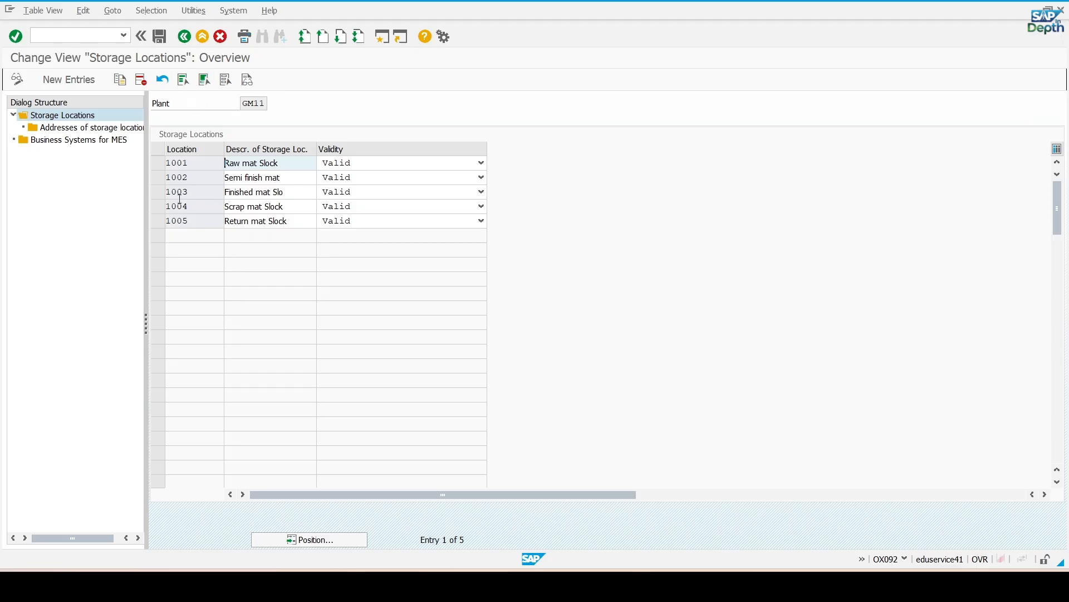
pyautogui.click(188, 40)
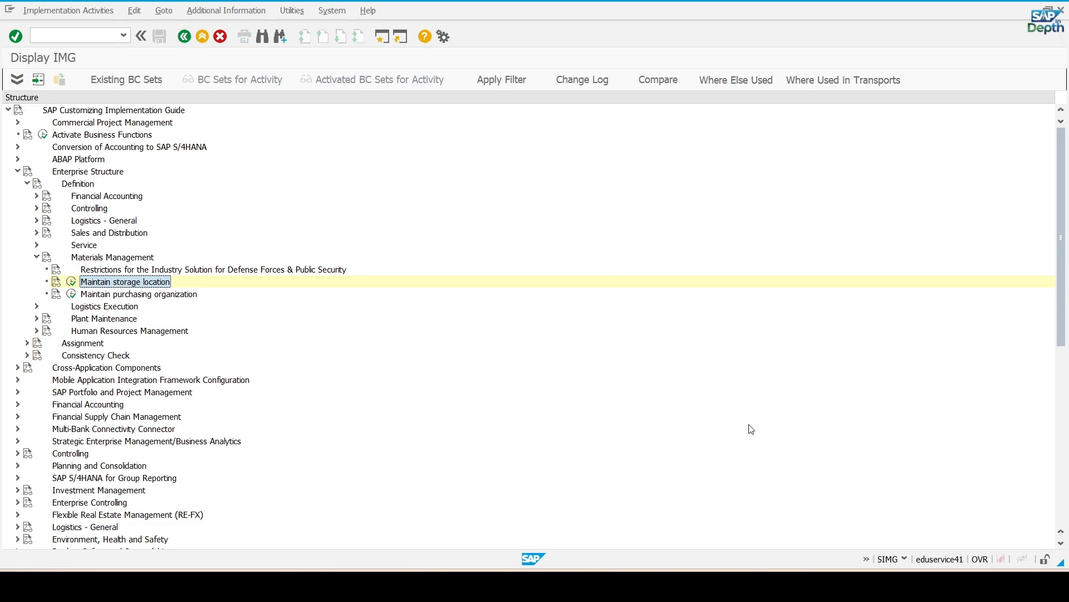
# Switch to the Defining MM Organizational Structure document in Word and read the Automatic Creation of Storage Locations and Defining Valuation Level sections.
pyautogui.moveTo(734, 585)
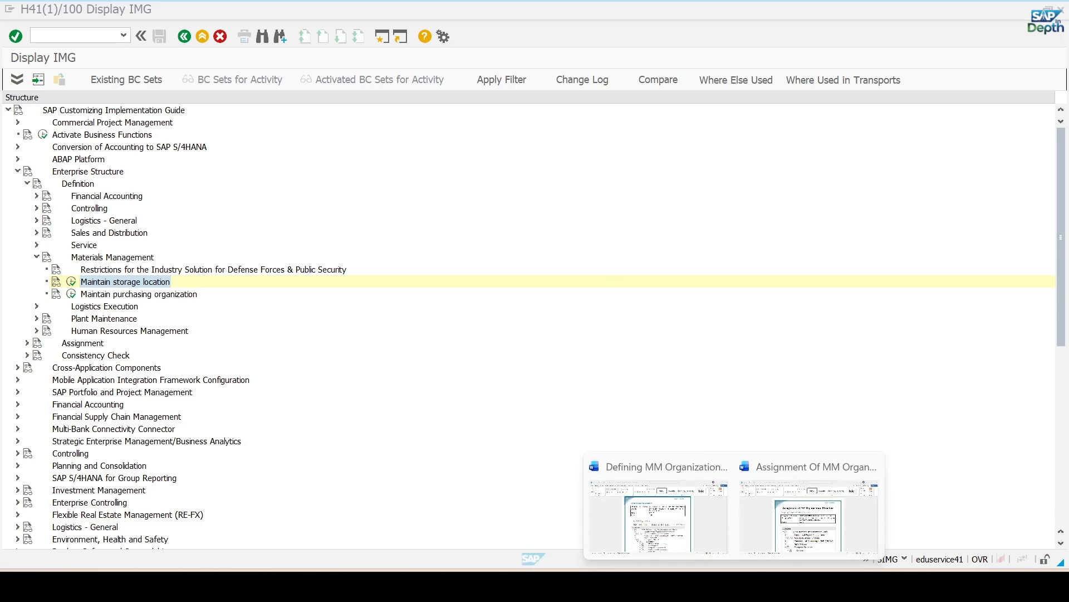
pyautogui.click(688, 521)
pyautogui.scroll(-10, 442, 350)
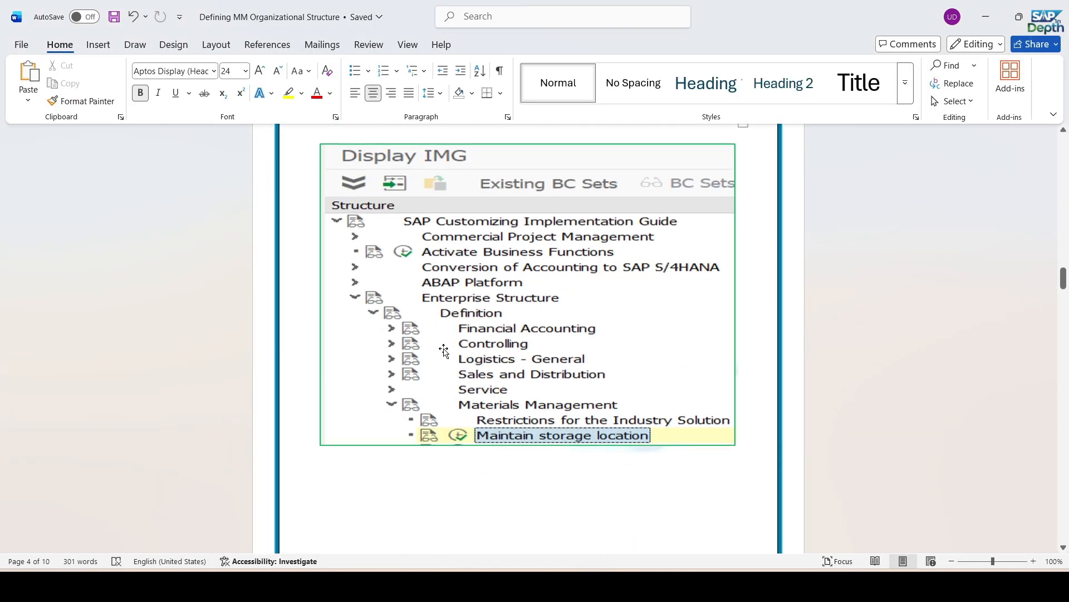
pyautogui.scroll(-4, 445, 349)
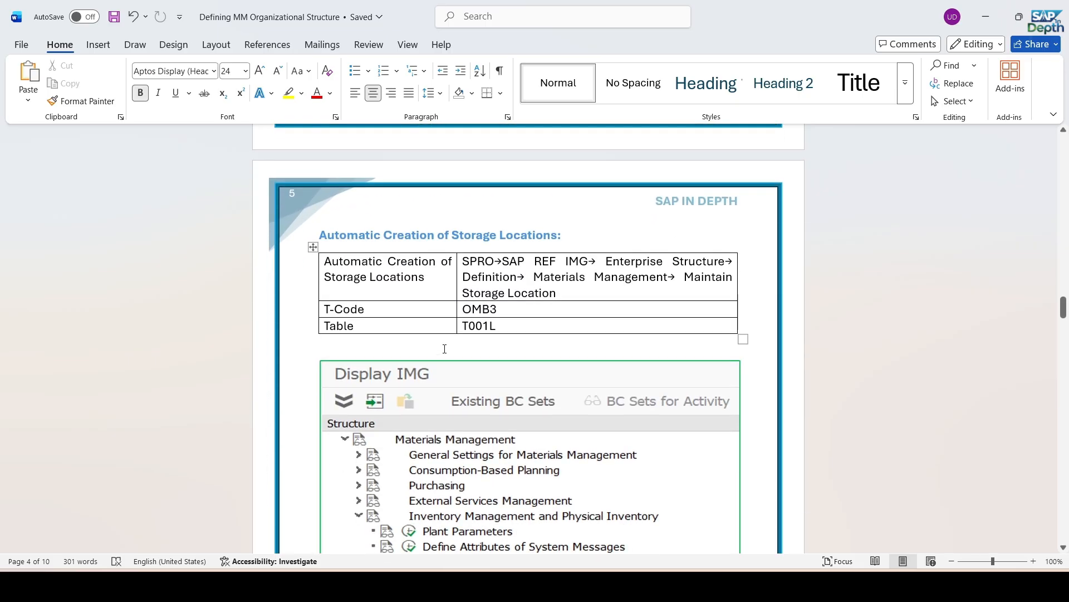
pyautogui.scroll(2, 436, 326)
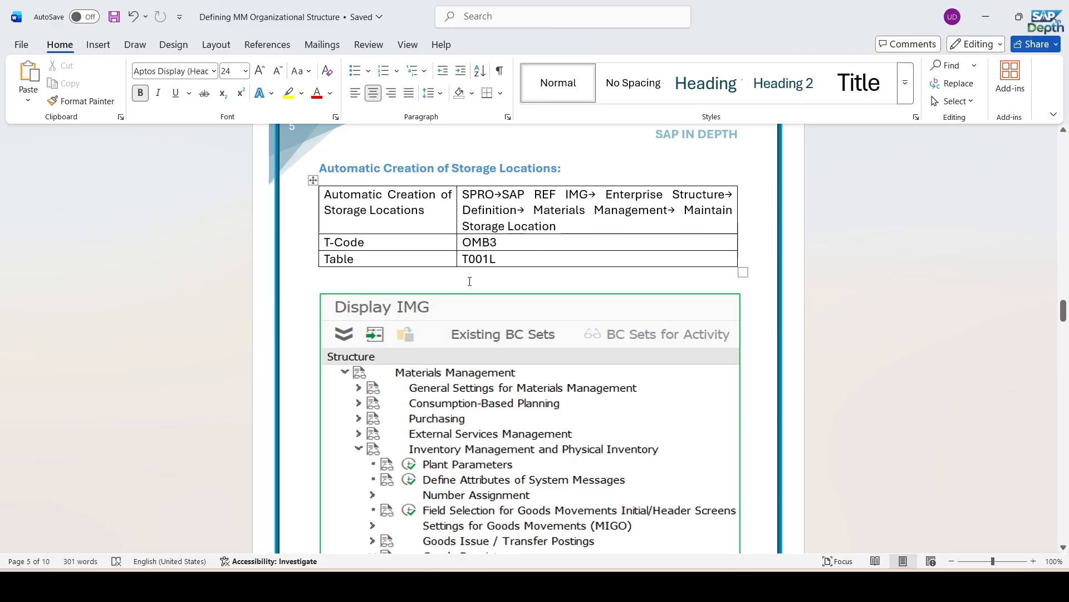
pyautogui.scroll(-7, 470, 281)
pyautogui.scroll(-7, 469, 281)
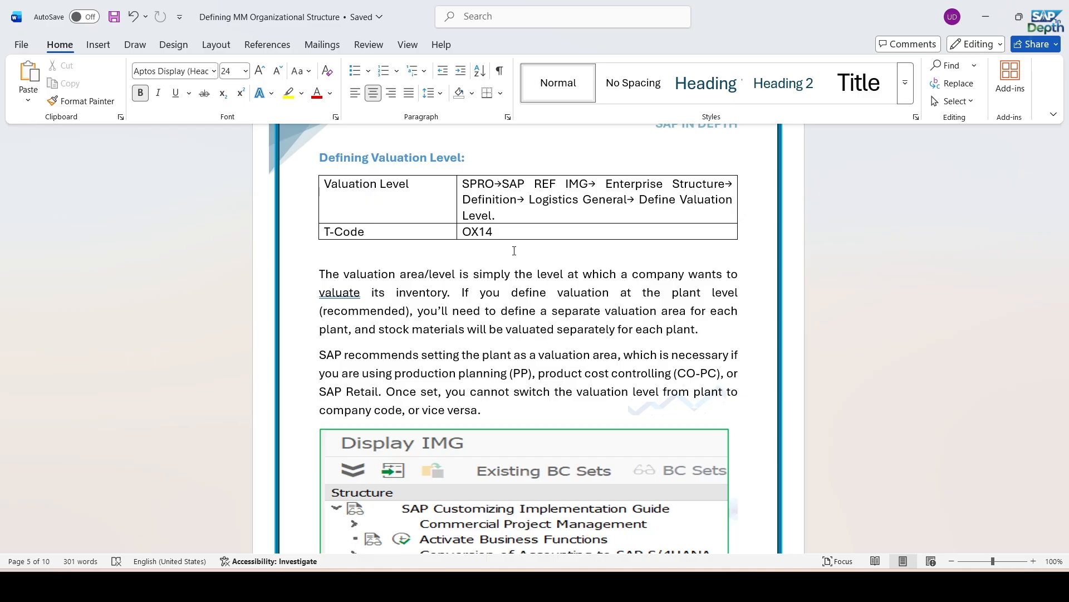
pyautogui.scroll(-5, 514, 251)
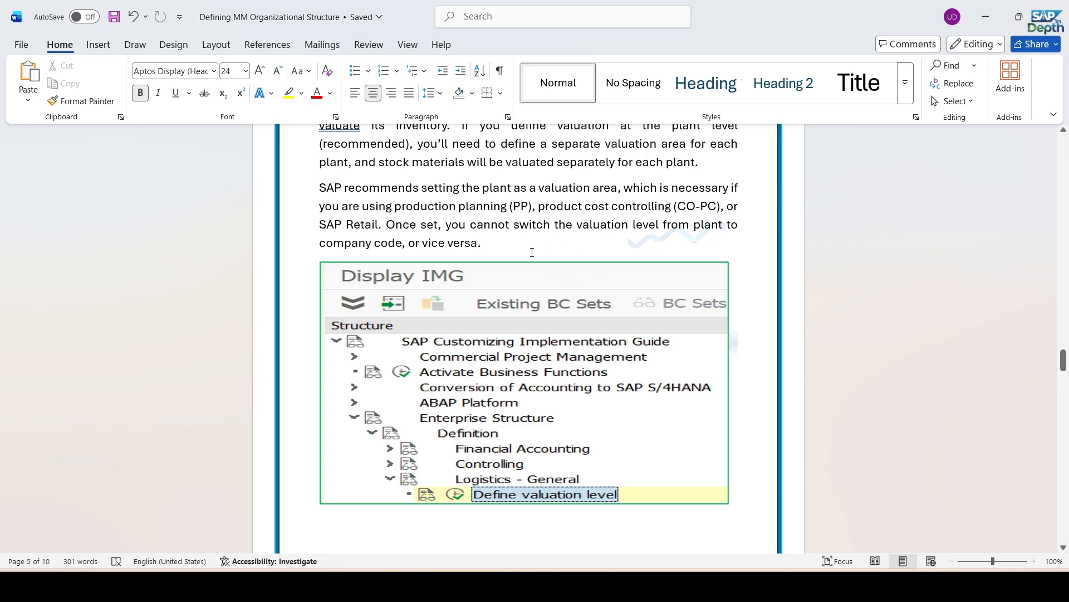
# Switch back to the SAP Display IMG session, review Define valuation level under Logistics - General, and return to the structure.
pyautogui.click(764, 586)
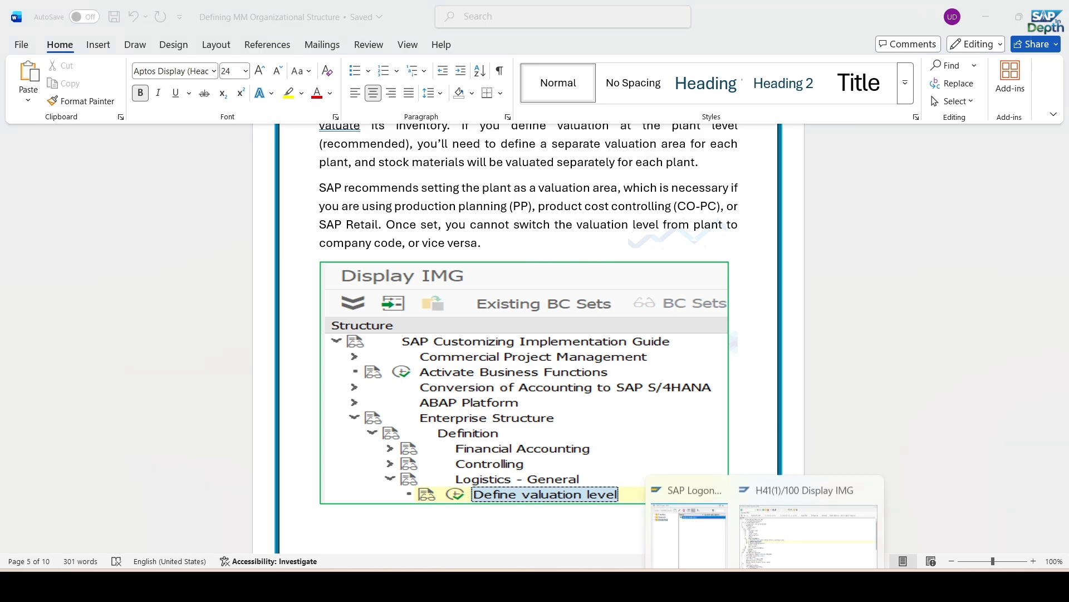
pyautogui.click(789, 542)
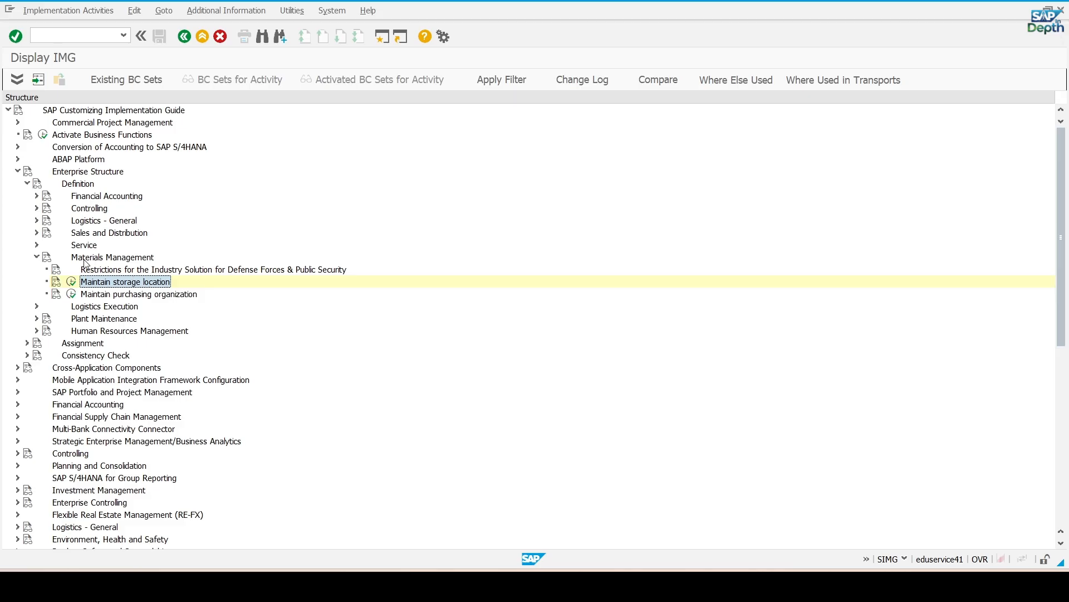
pyautogui.click(37, 258)
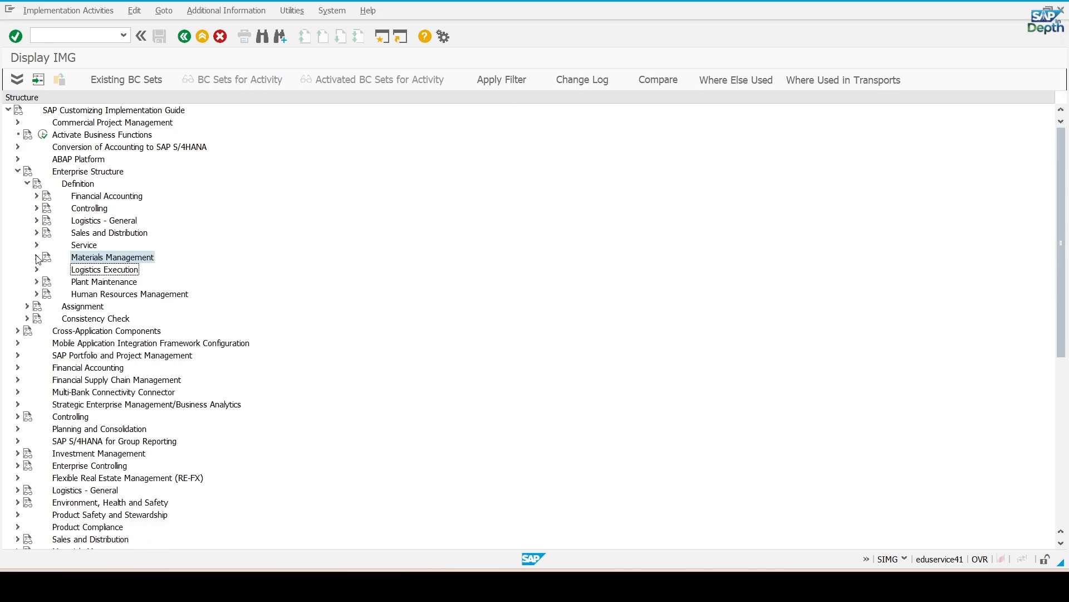
pyautogui.click(37, 221)
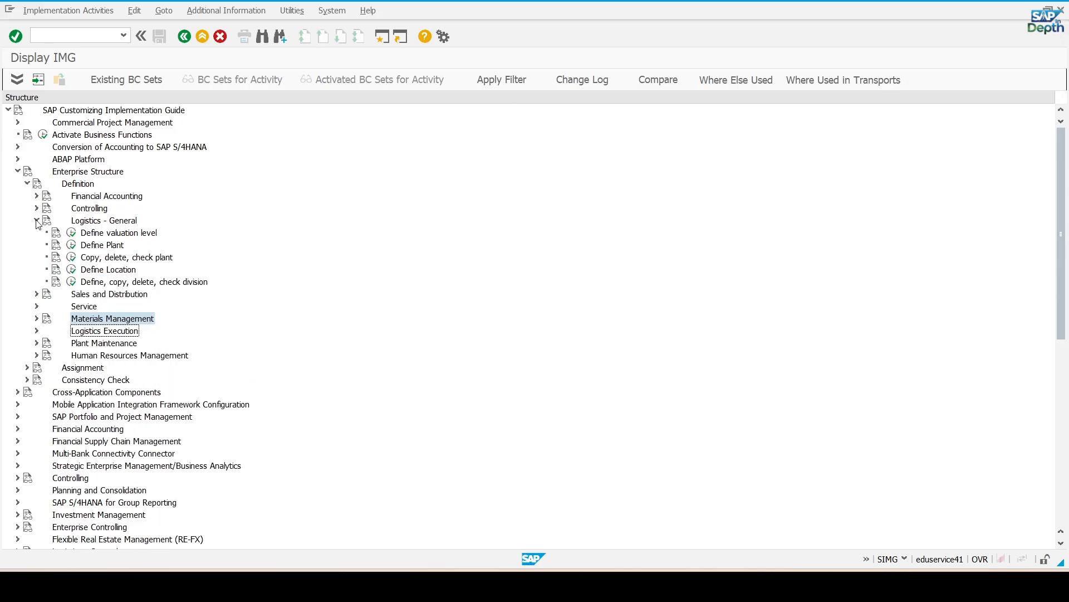
pyautogui.click(129, 233)
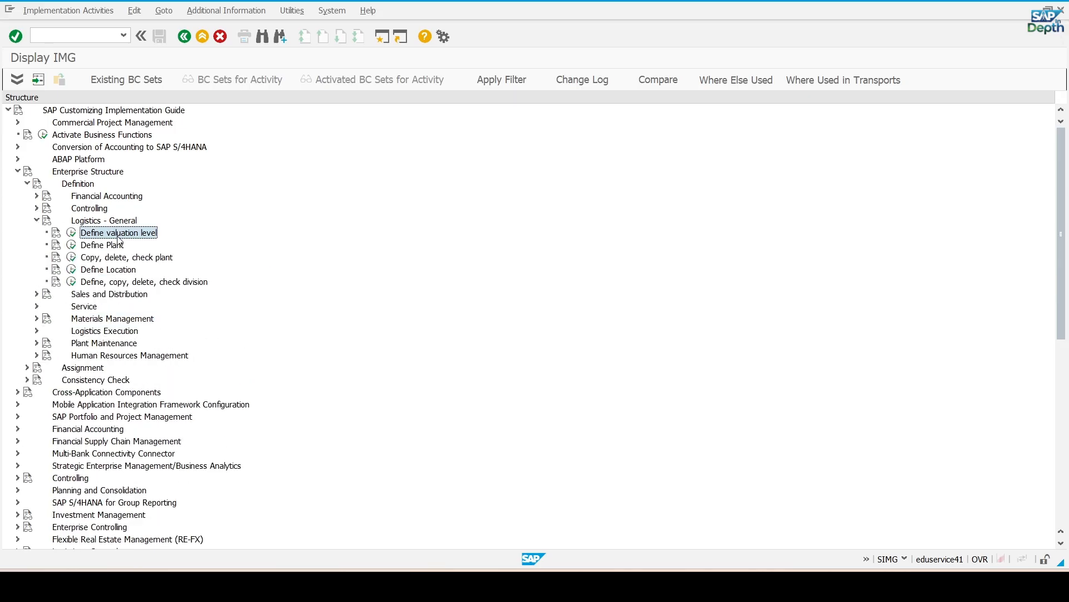
pyautogui.click(74, 238)
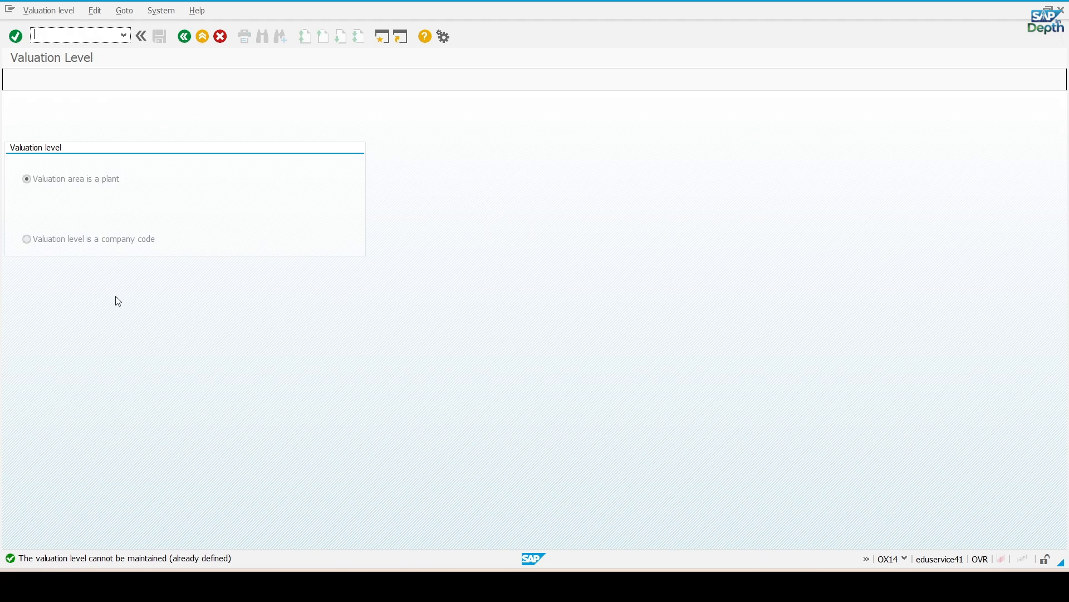
pyautogui.click(184, 37)
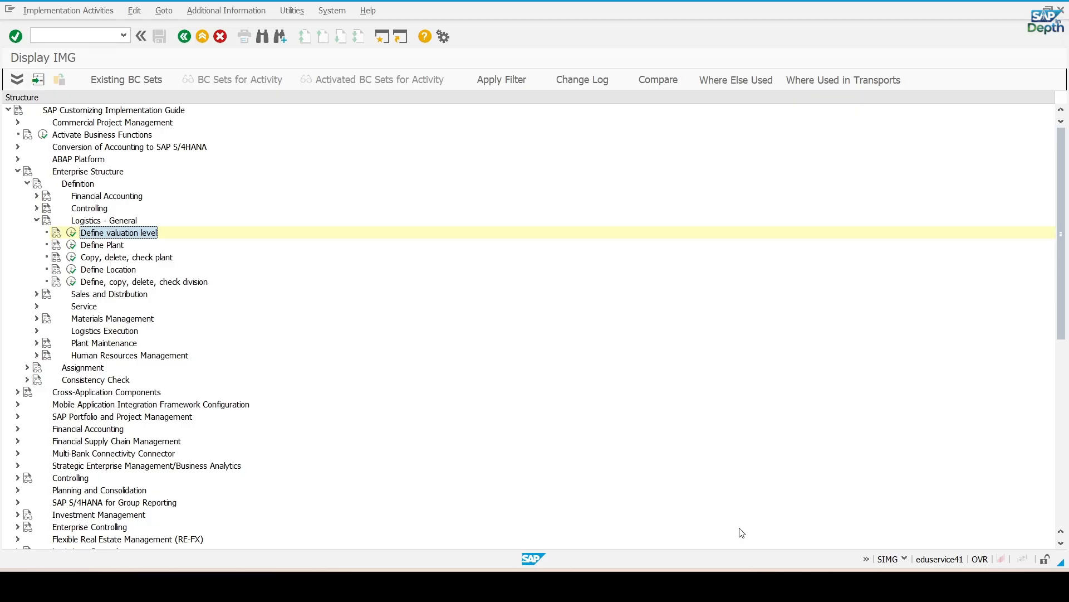
# Switch to the Defining MM Organizational Structure document in Word and read the Creating a Purchasing Organization section.
pyautogui.click(646, 504)
pyautogui.scroll(-5, 642, 499)
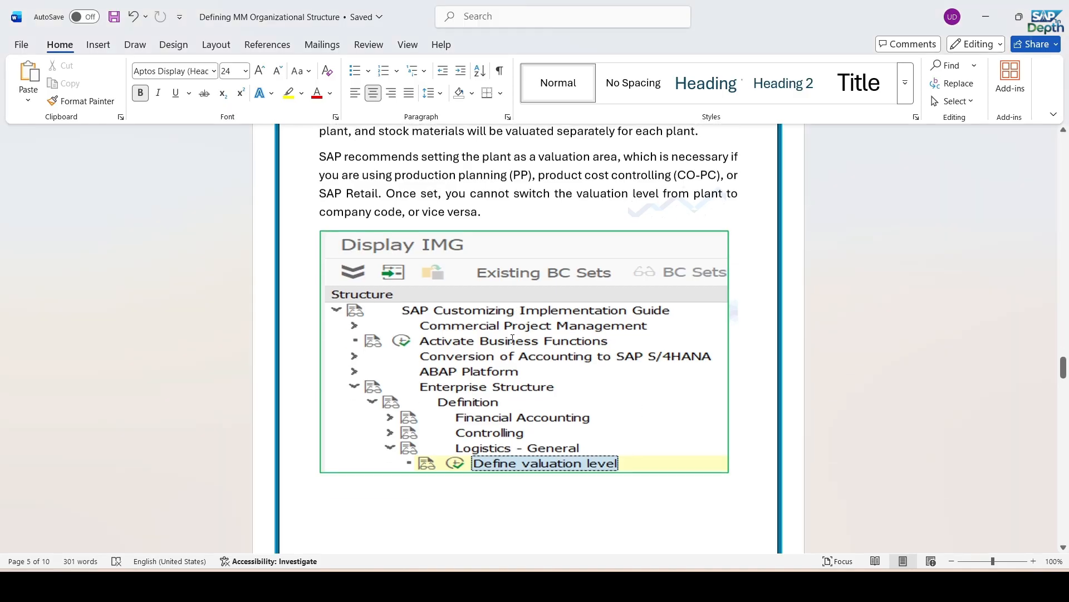
pyautogui.scroll(-10, 512, 342)
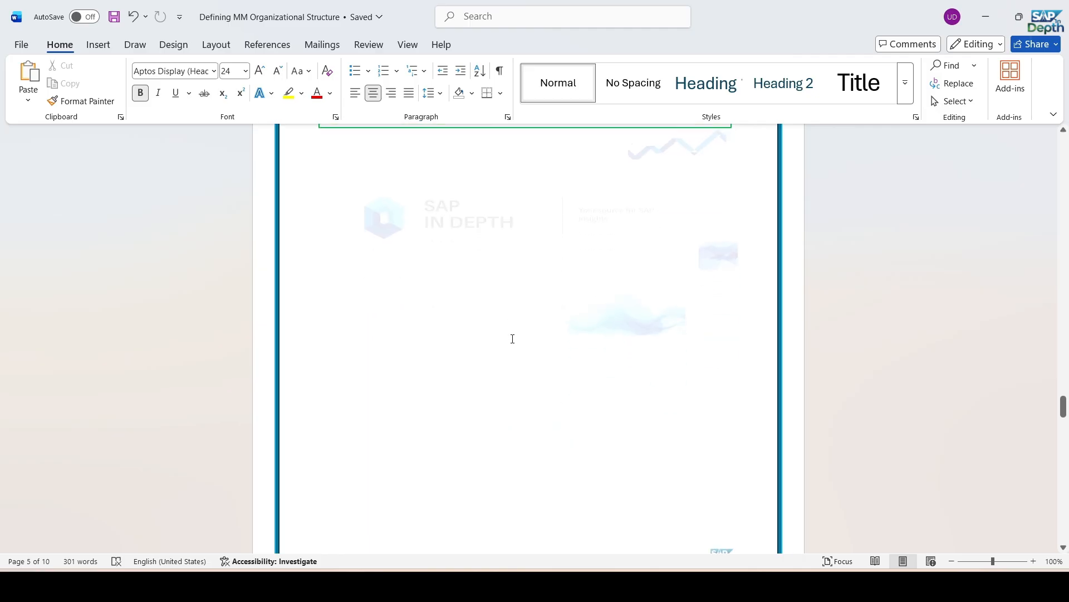
pyautogui.scroll(-4, 512, 342)
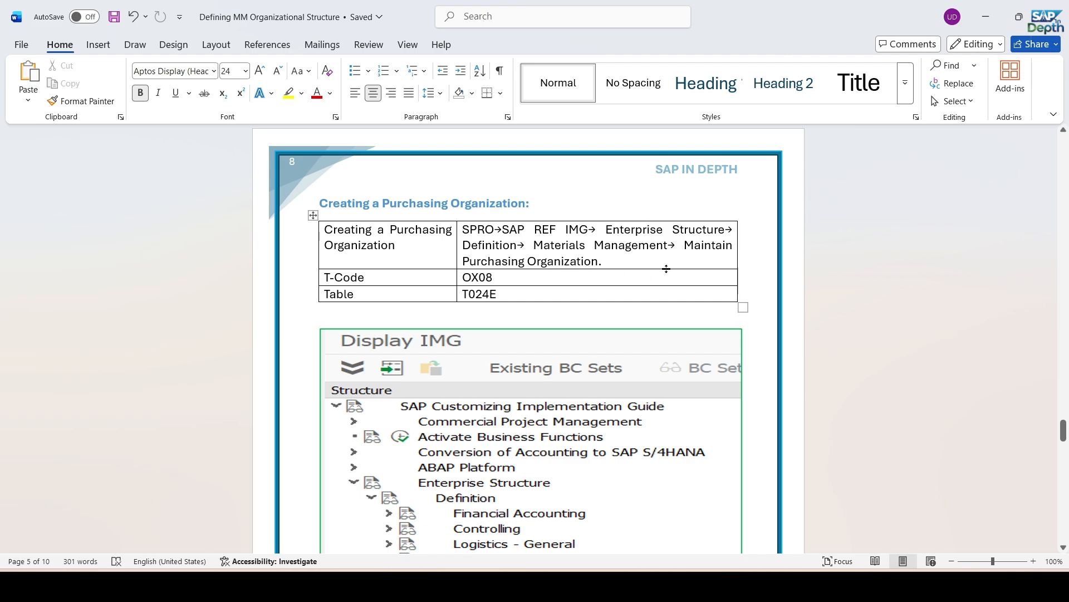
# Switch back to the SAP Display IMG session and open Maintain purchasing organization under the Materials Management definitions of Enterprise Structure.
pyautogui.moveTo(766, 585)
pyautogui.click(787, 530)
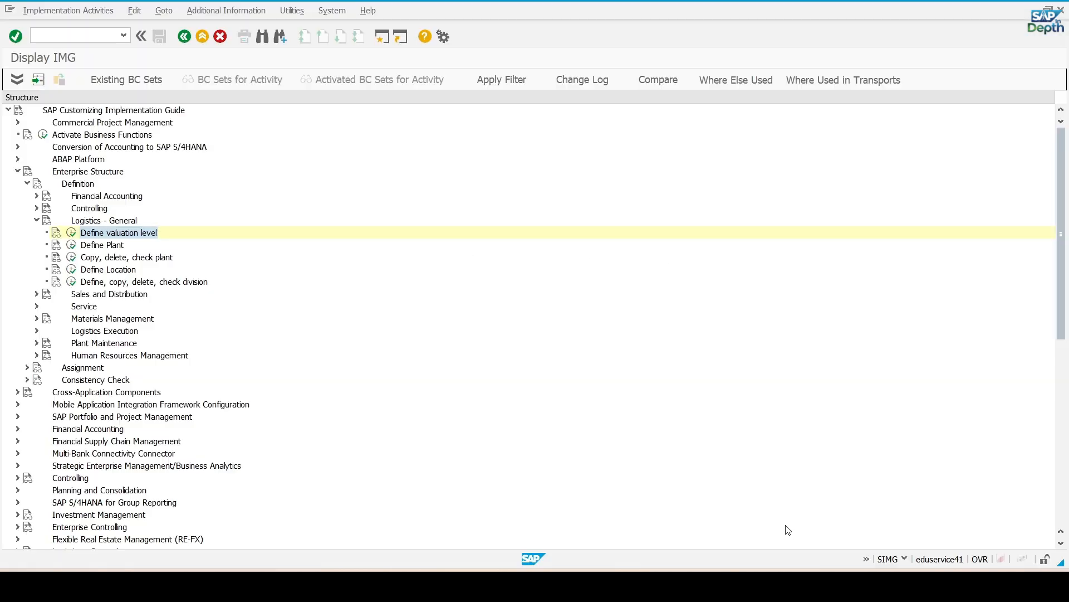
pyautogui.click(37, 220)
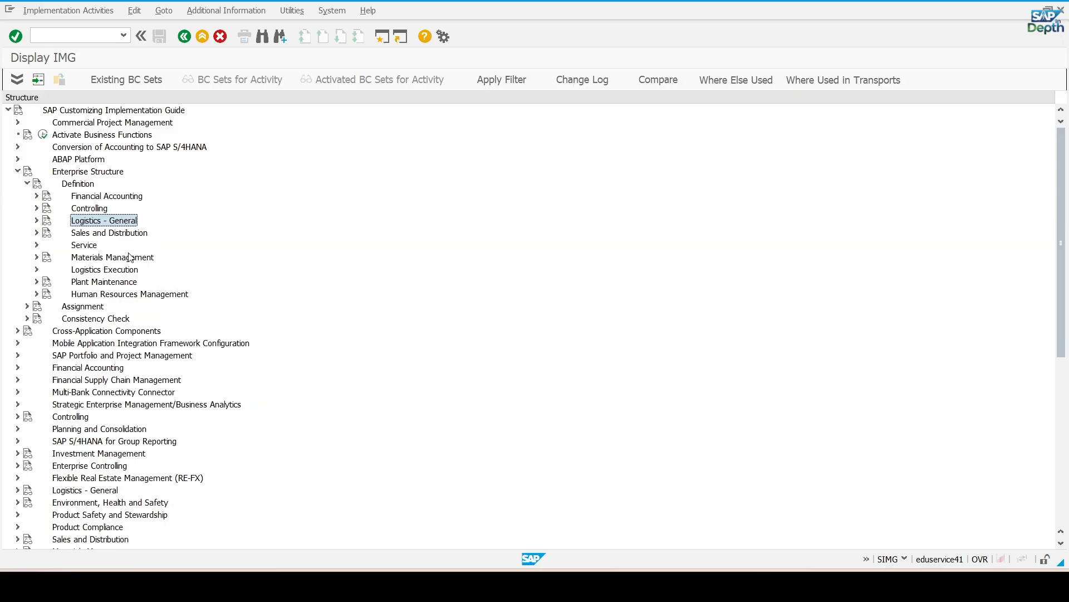
pyautogui.click(38, 257)
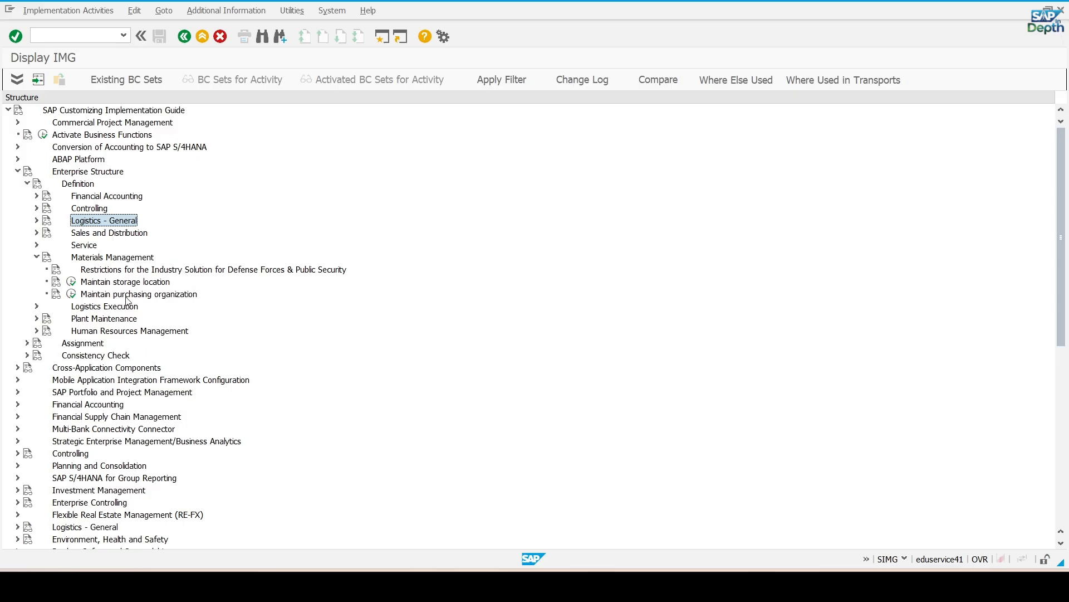
pyautogui.click(71, 294)
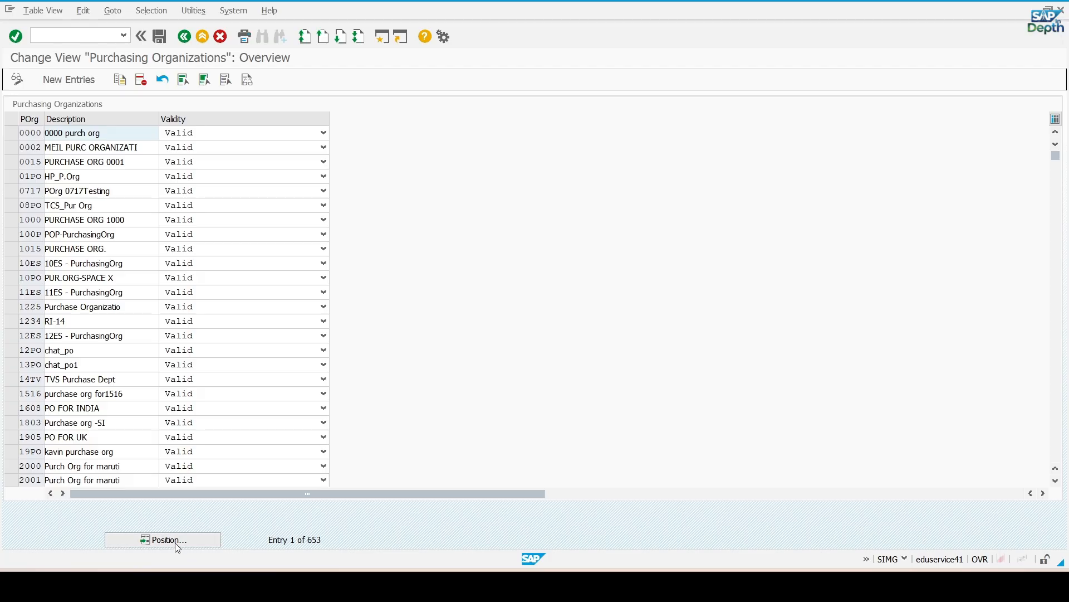
# Position the purchasing organizations list at GM10, select that entry, and return to the Display IMG structure.
pyautogui.click(167, 540)
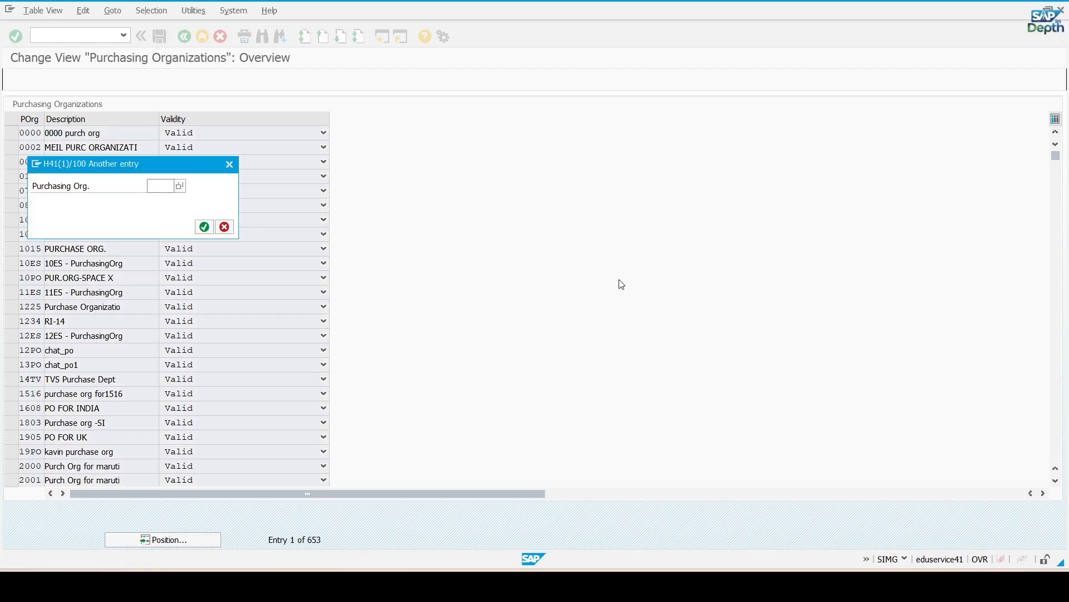
pyautogui.write('GM10')
pyautogui.press('Return')
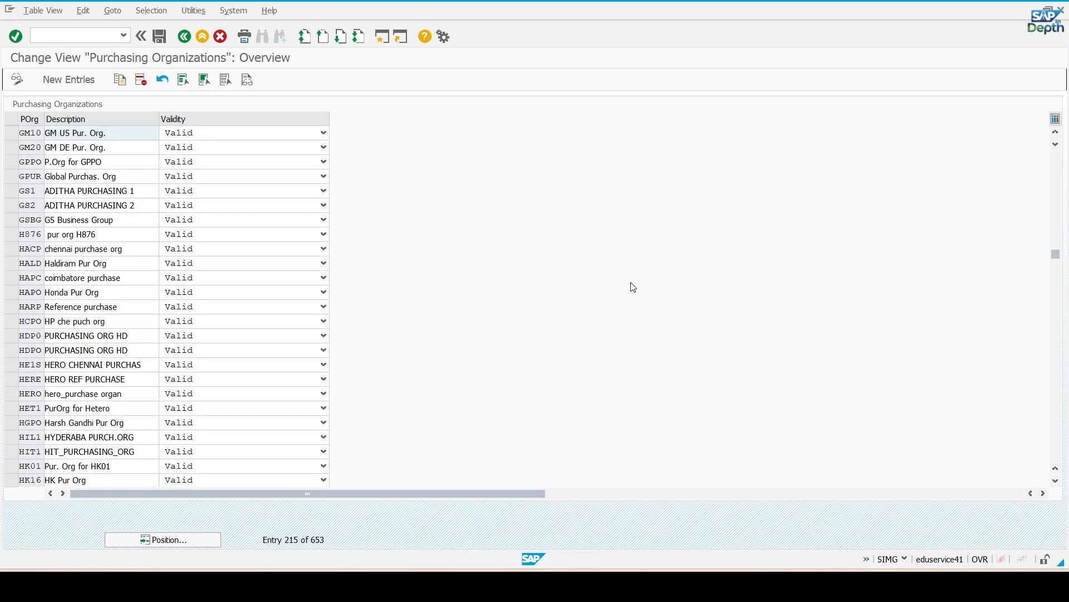
pyautogui.doubleClick(26, 136)
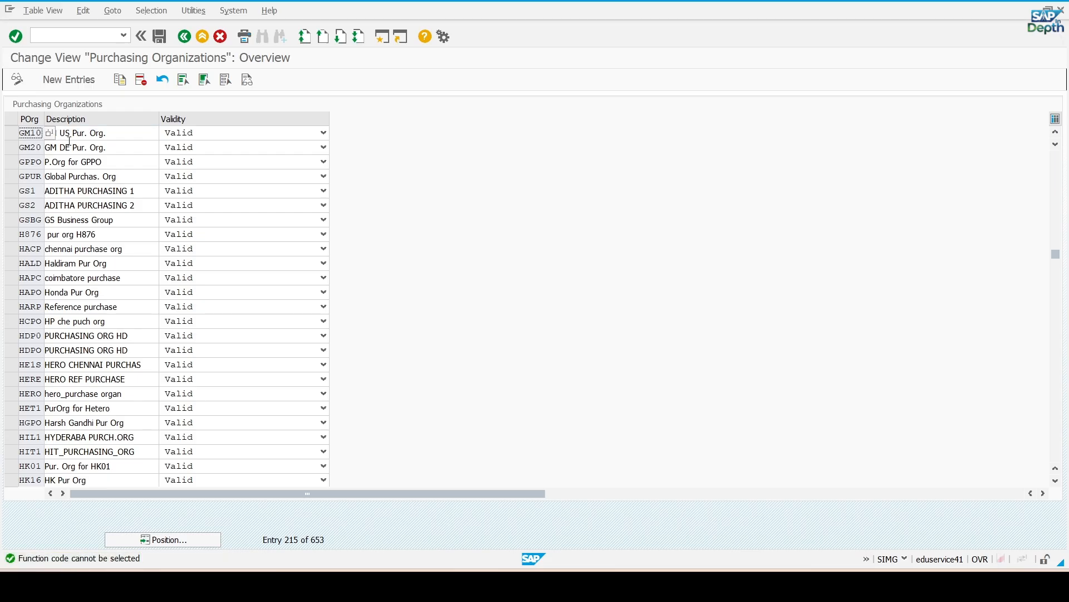
pyautogui.click(11, 132)
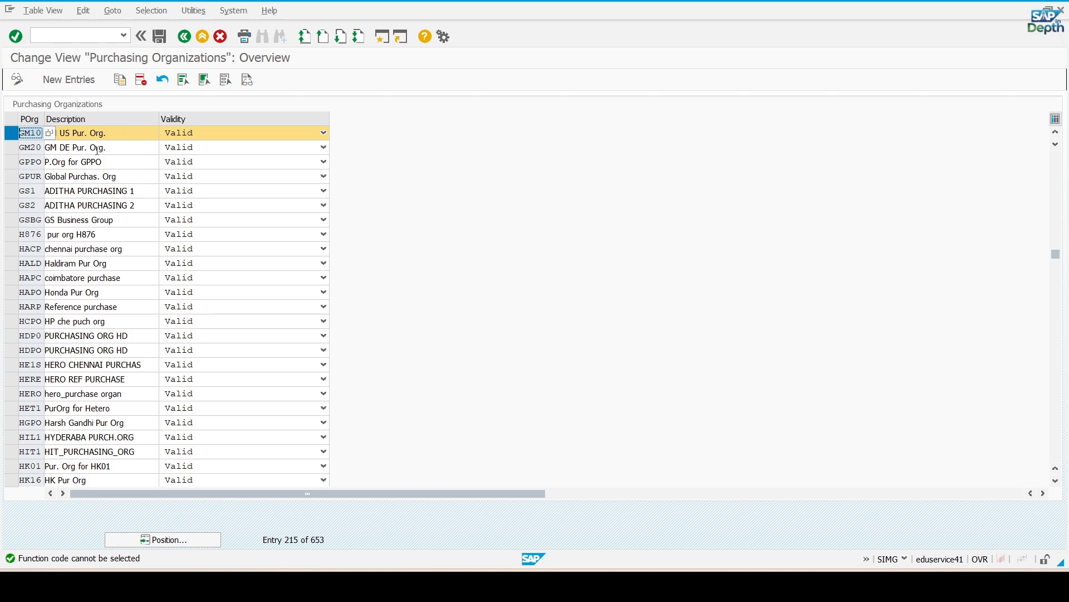
pyautogui.click(191, 38)
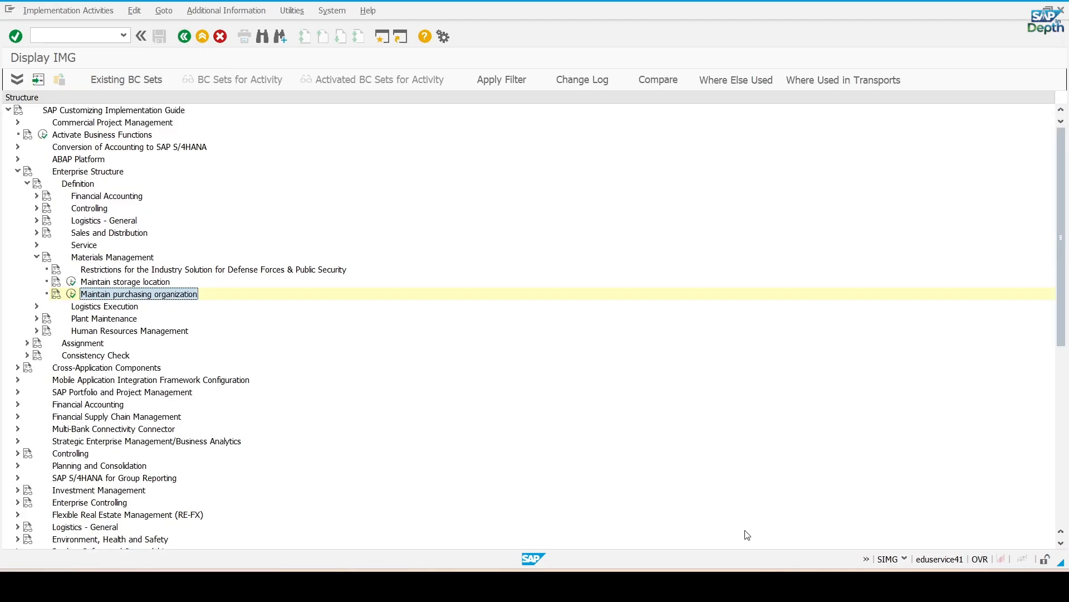
# Switch to the Defining MM Organizational Structure document in Word and read the Creating Purchasing Groups section.
pyautogui.click(644, 529)
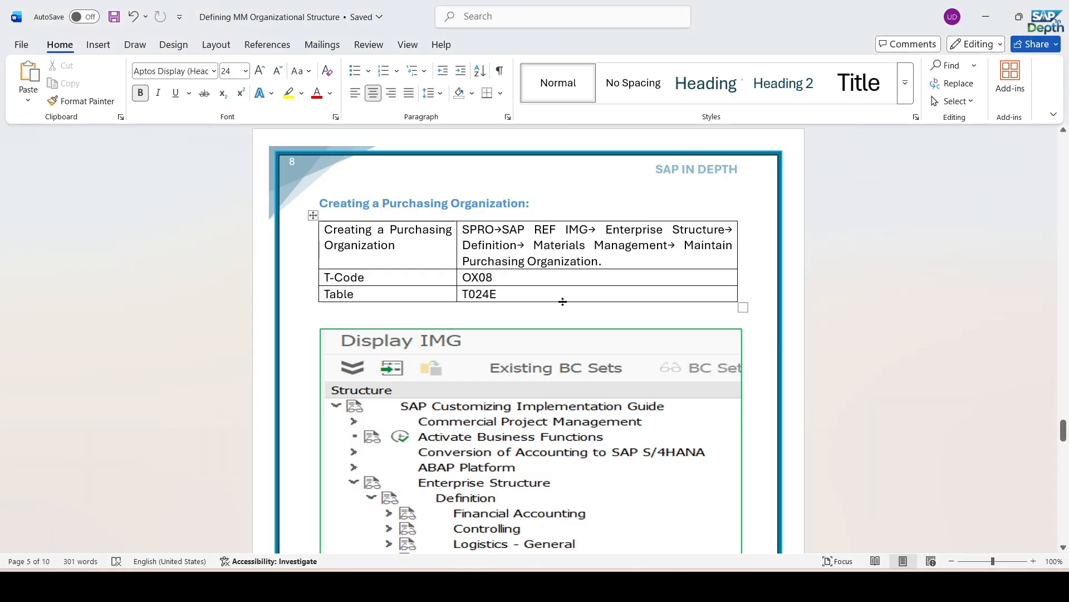
pyautogui.scroll(-15, 562, 301)
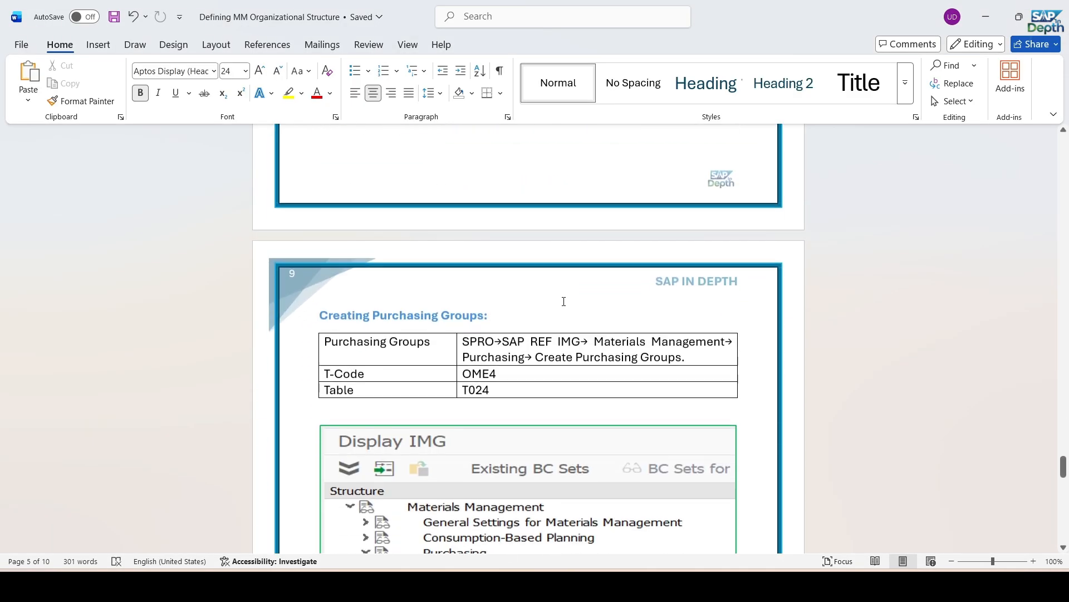
pyautogui.scroll(-1, 335, 158)
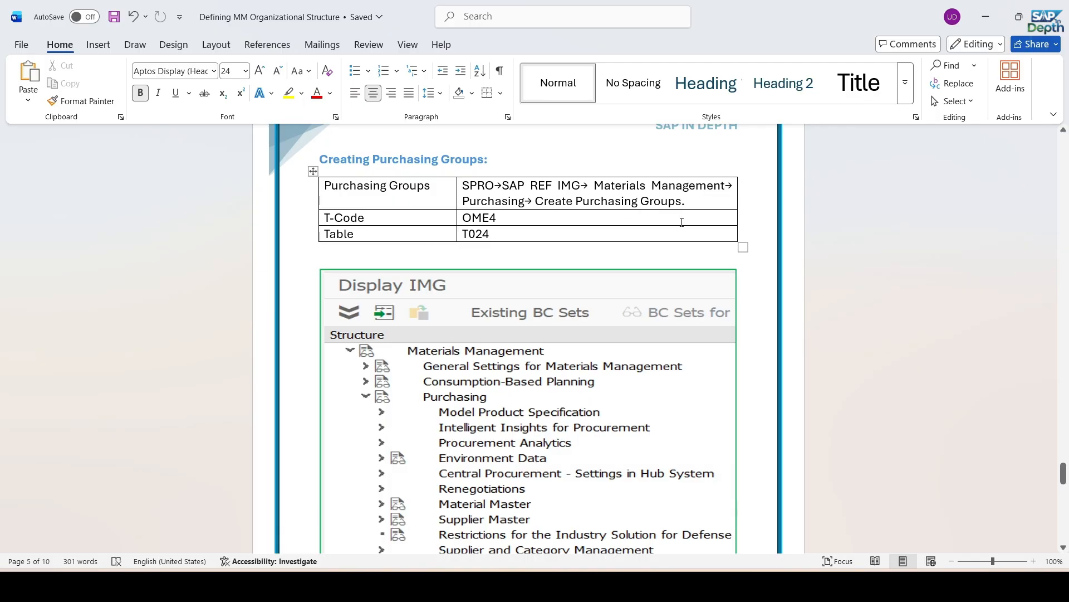
# Switch back to the SAP Display IMG session, collapse Enterprise Structure, and open Create Purchasing Groups under Materials Management, Purchasing.
pyautogui.moveTo(786, 567)
pyautogui.click(791, 530)
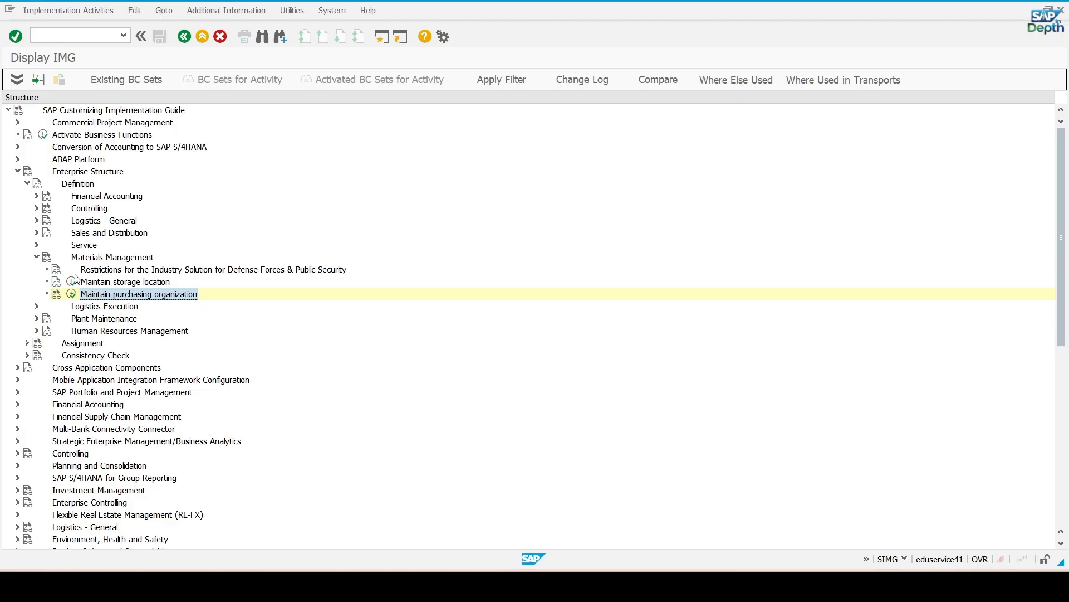
pyautogui.click(37, 258)
pyautogui.click(27, 184)
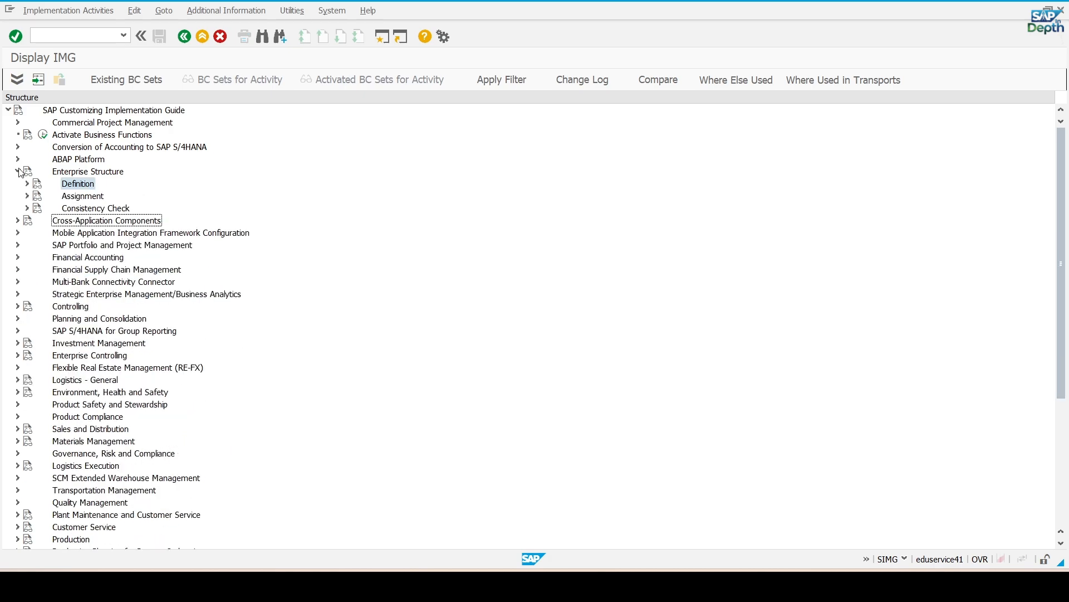
pyautogui.click(19, 172)
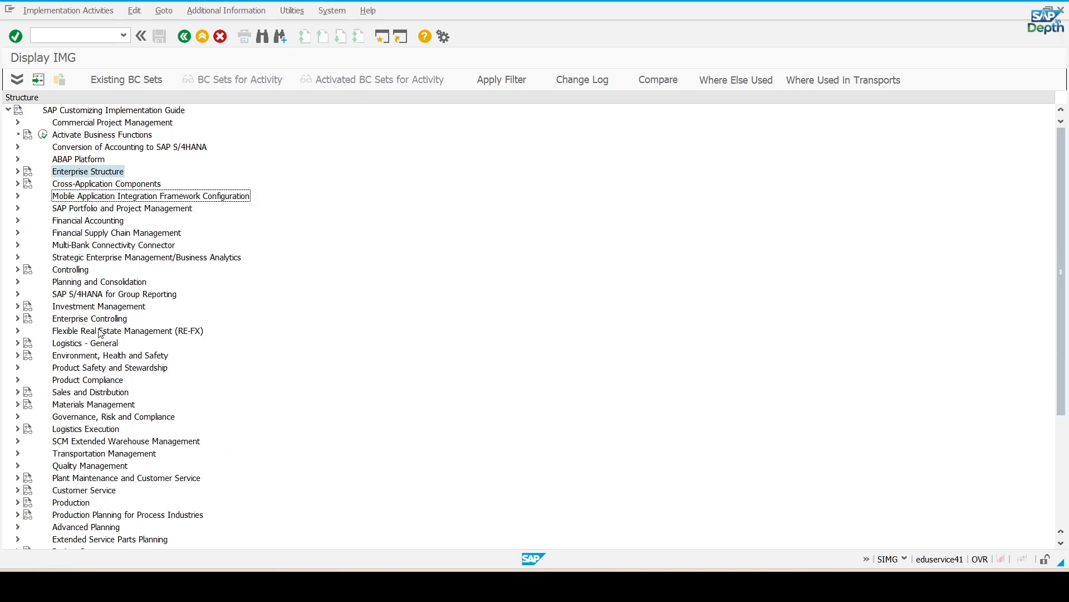
pyautogui.click(17, 403)
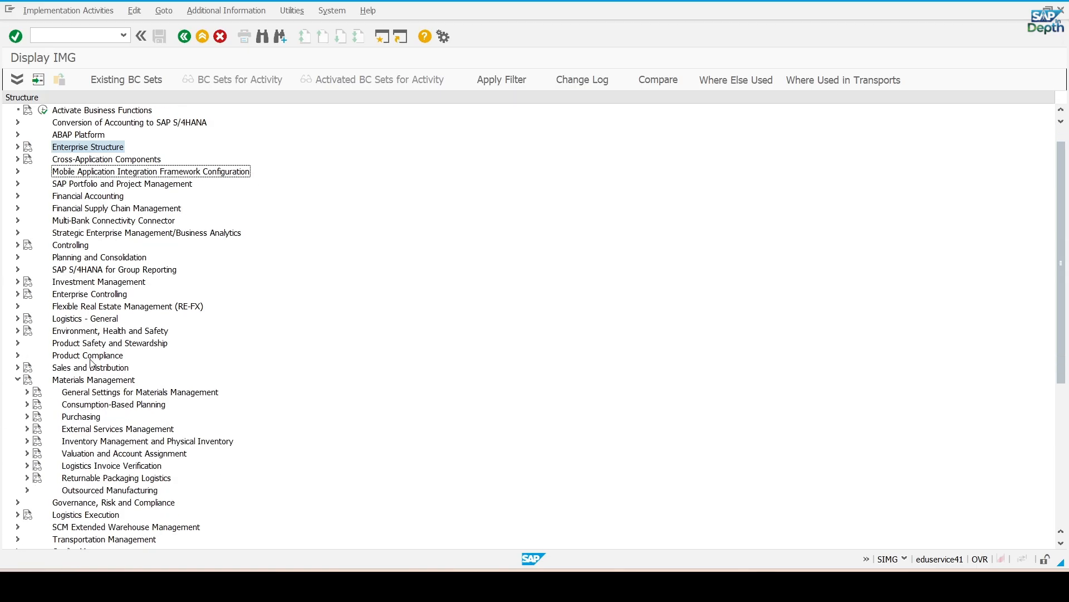
pyautogui.click(26, 416)
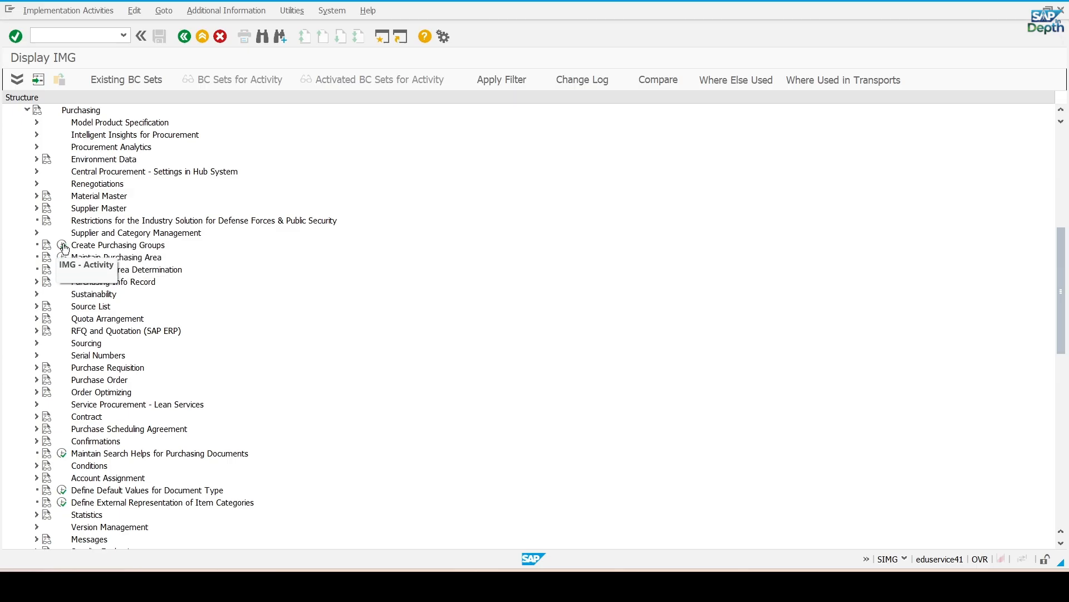
pyautogui.click(119, 245)
pyautogui.click(62, 245)
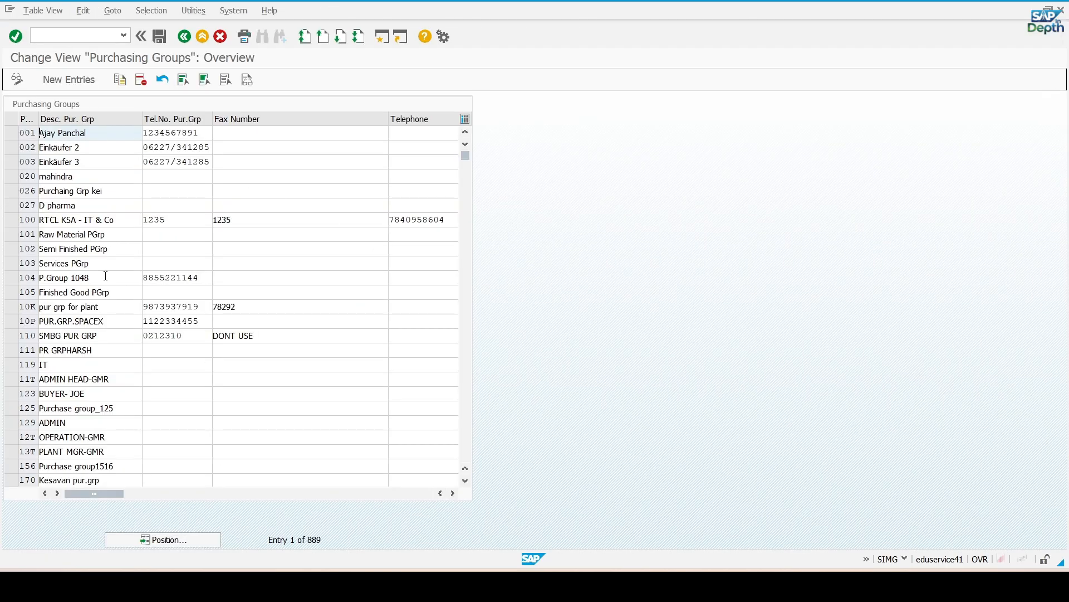
# Position the purchasing groups list at 1GM, review the surrounding entries, and return to the Display IMG structure.
pyautogui.click(161, 540)
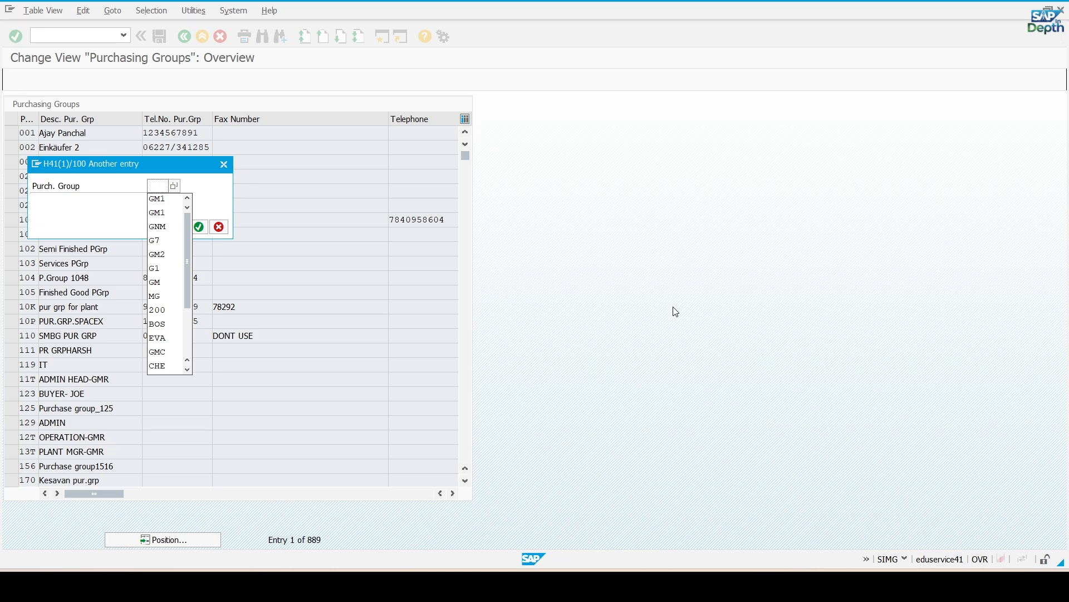
pyautogui.write('1')
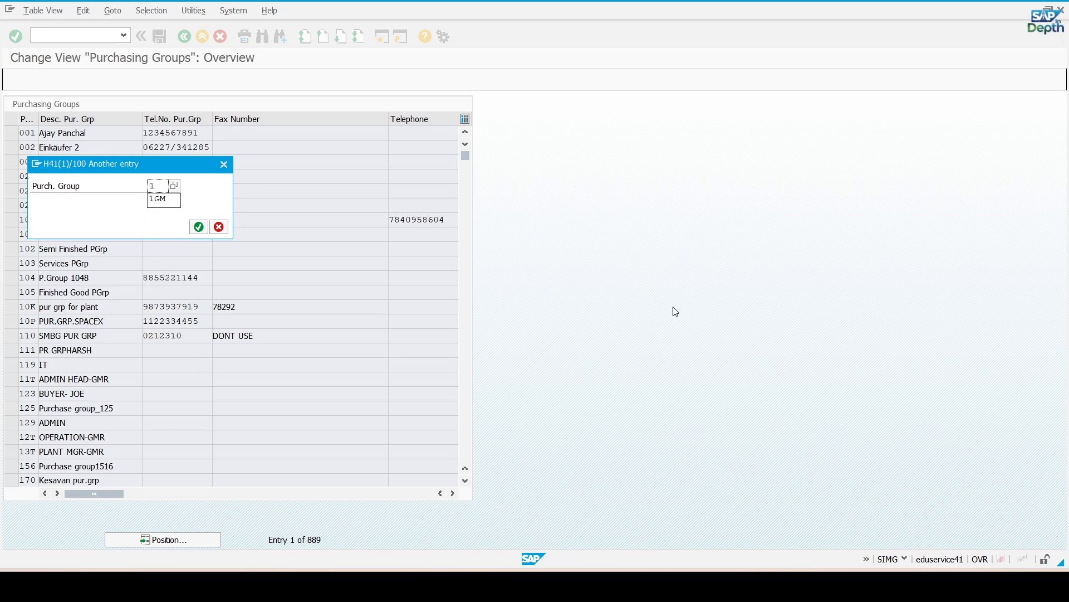
pyautogui.write('GM')
pyautogui.press('Return')
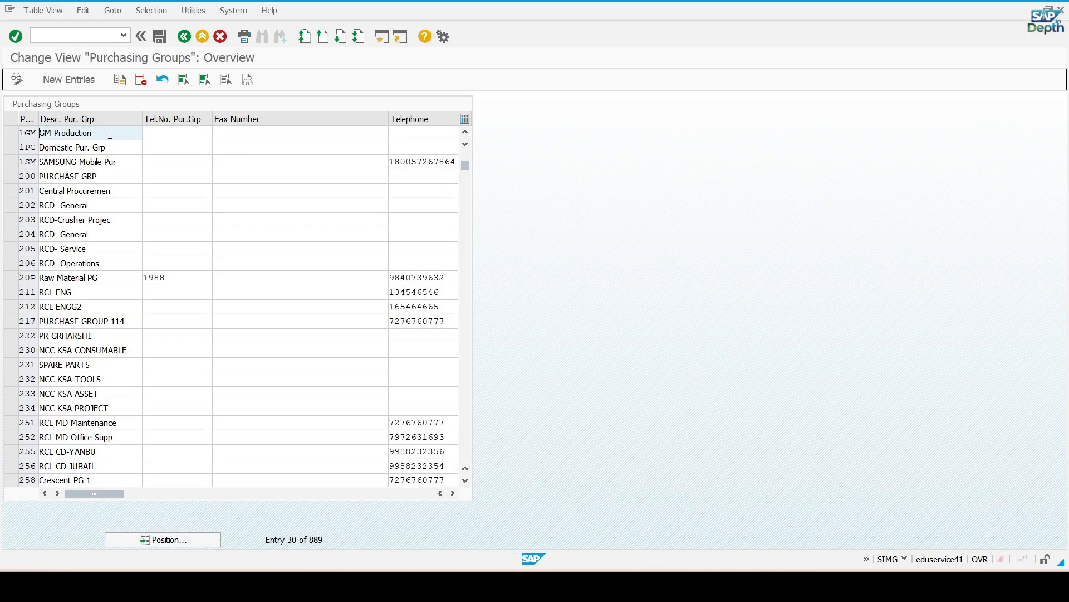
pyautogui.scroll(1, 110, 148)
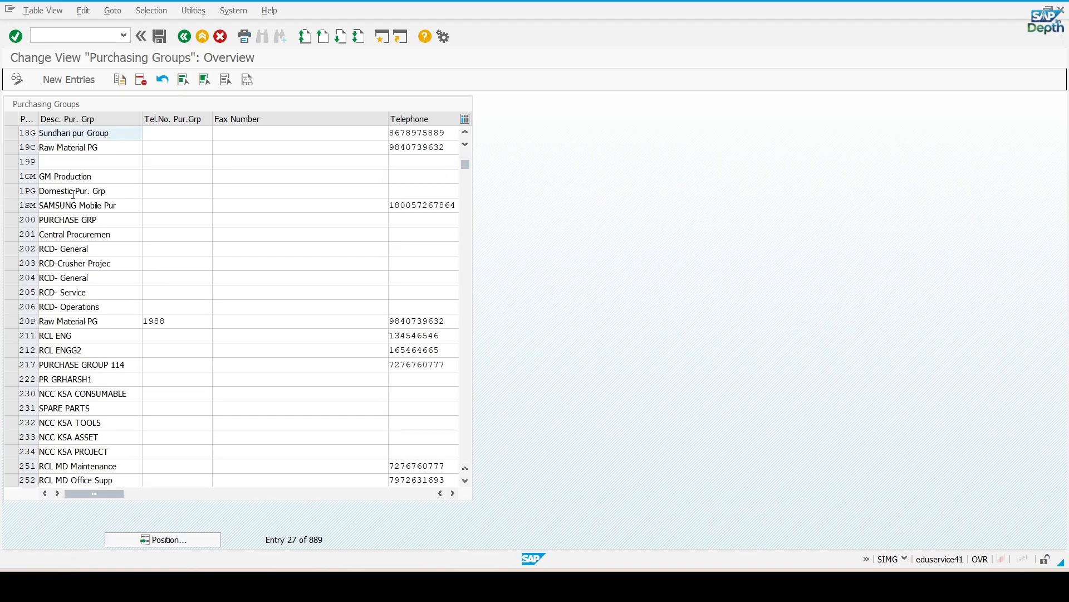
pyautogui.click(184, 36)
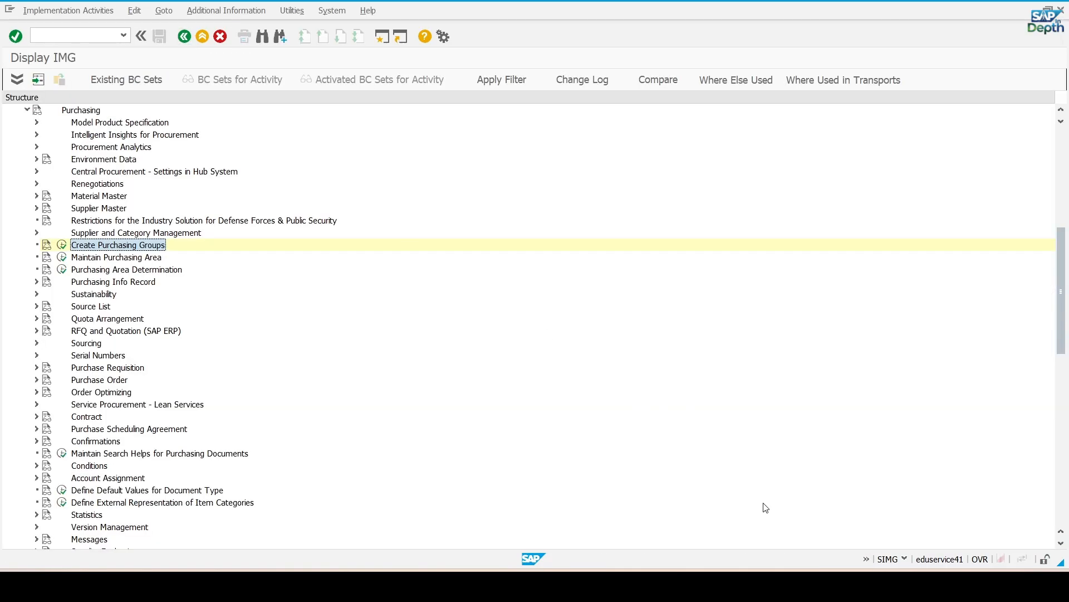
# Switch to Word, look through the rest of the definition document, and bring up the Assignment Of MM Organizational Structure document.
pyautogui.moveTo(741, 585)
pyautogui.click(669, 513)
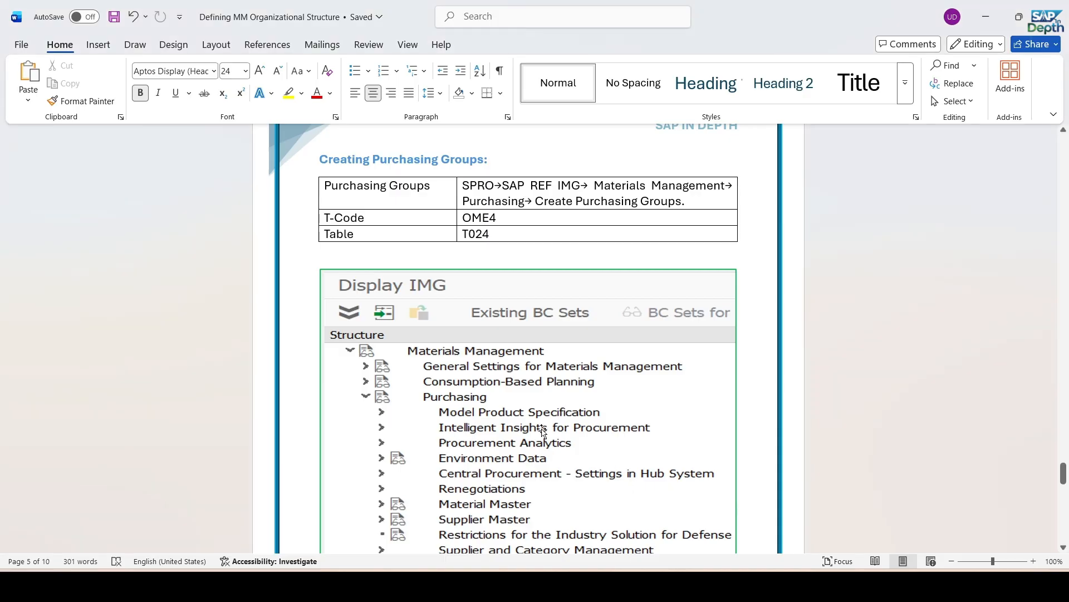
pyautogui.scroll(-8, 468, 382)
pyautogui.scroll(-15, 468, 382)
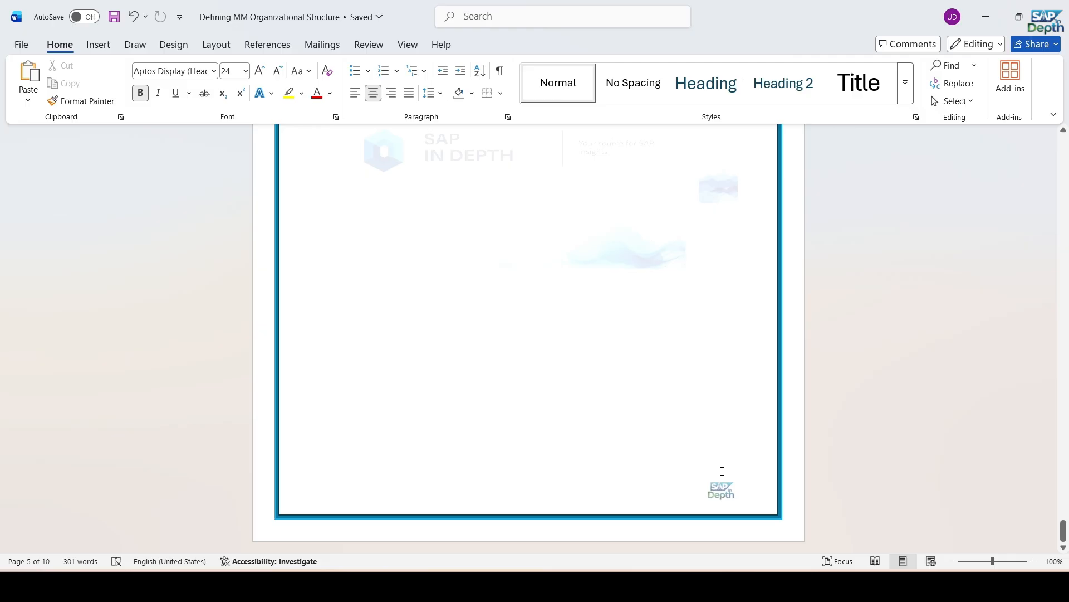
pyautogui.moveTo(741, 585)
pyautogui.click(807, 515)
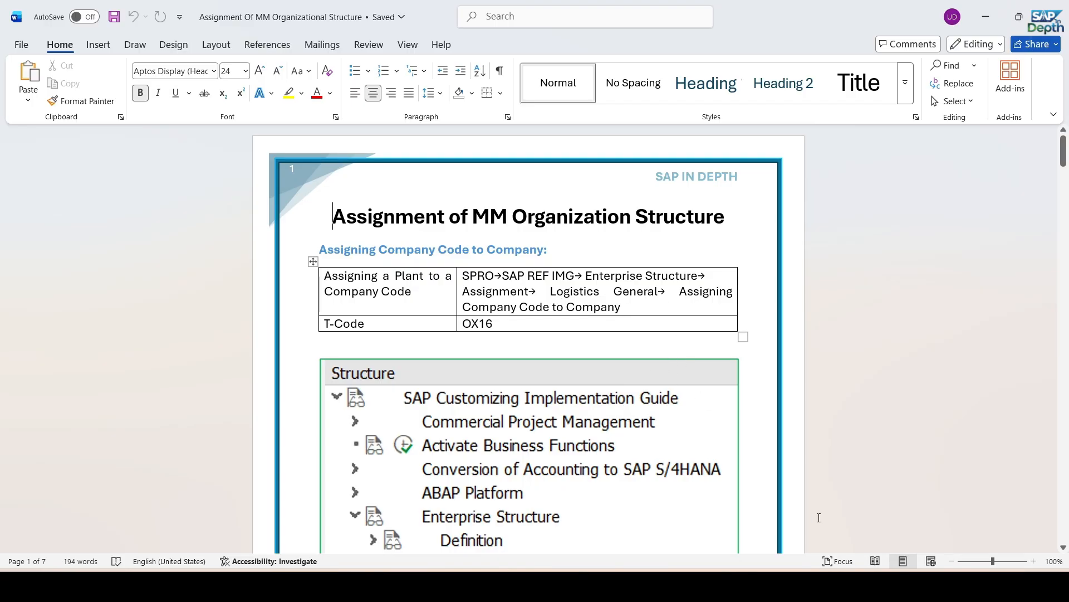
# Switch back to the SAP Display IMG session and collapse the Materials Management node.
pyautogui.click(765, 584)
pyautogui.click(782, 524)
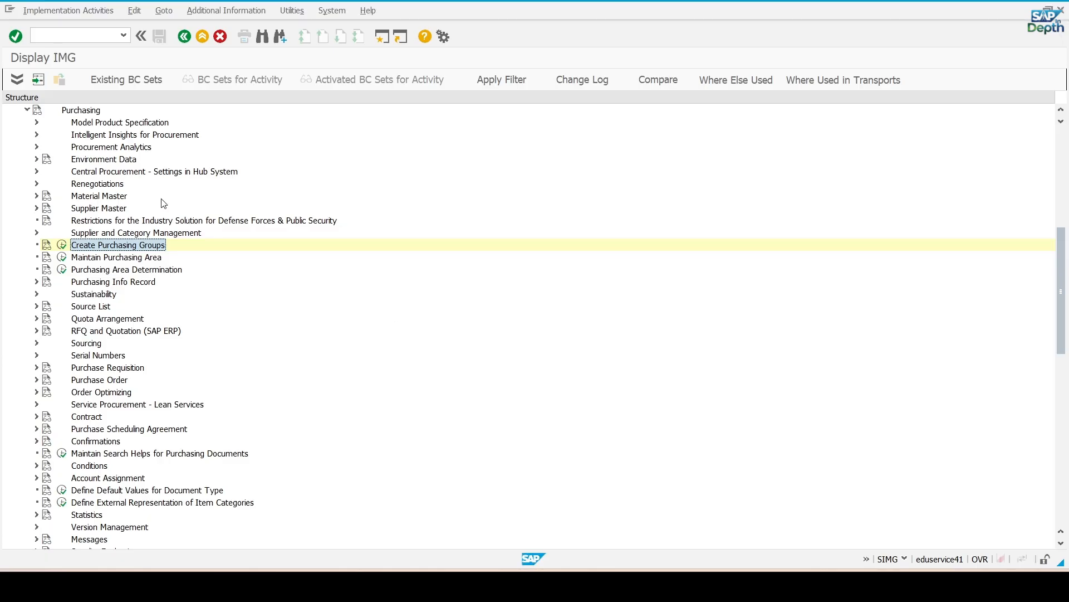
pyautogui.scroll(2, 15, 229)
pyautogui.click(18, 134)
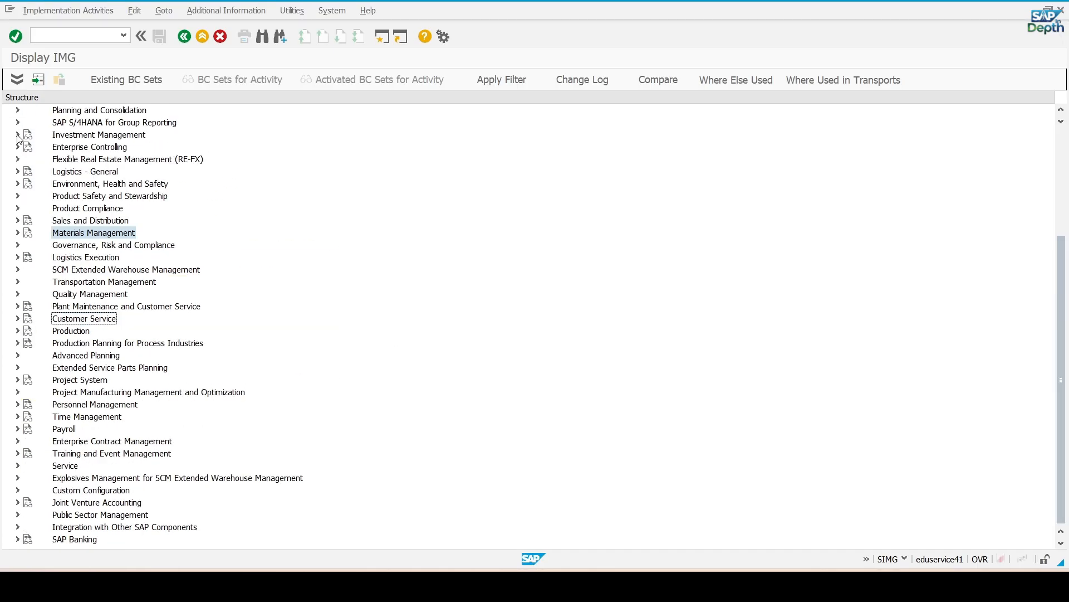
pyautogui.scroll(3, 31, 245)
pyautogui.scroll(2, 32, 246)
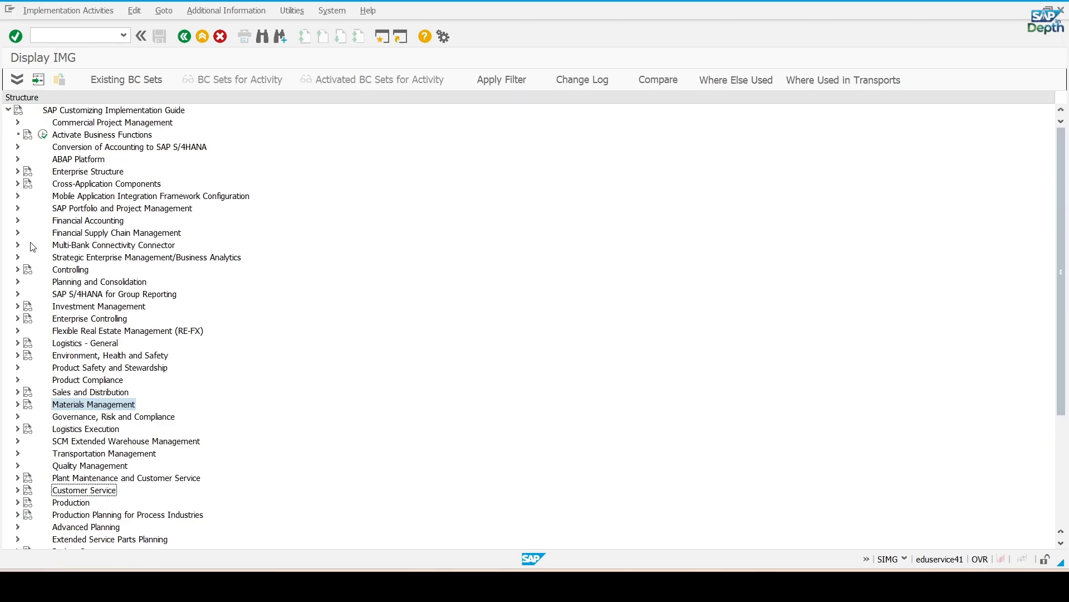
# Open the Assign company code to company activity under Enterprise Structure, Assignment, Financial Accounting.
pyautogui.click(17, 171)
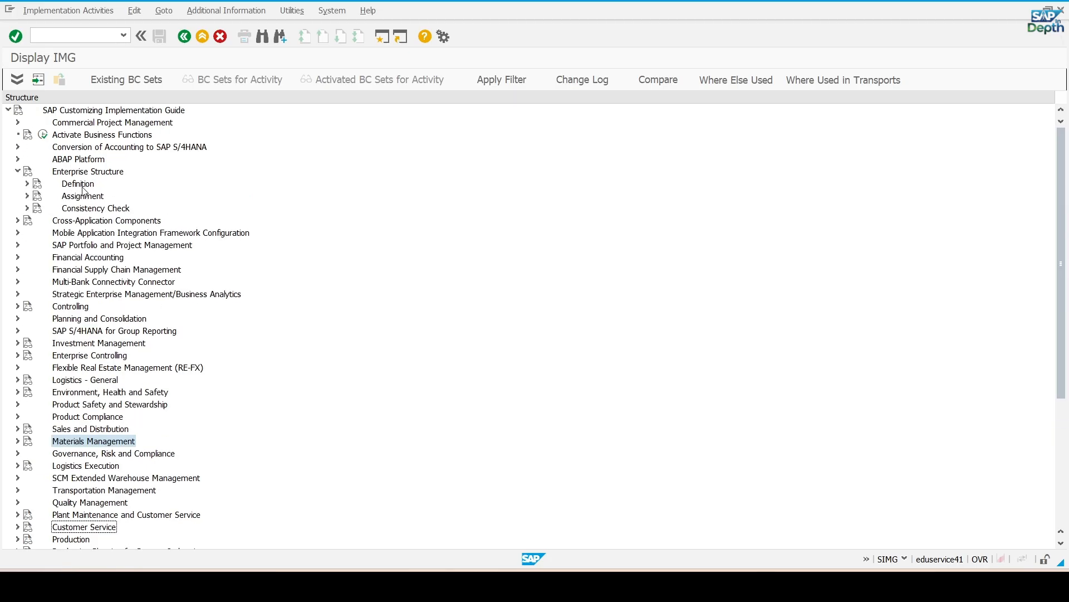
pyautogui.click(27, 195)
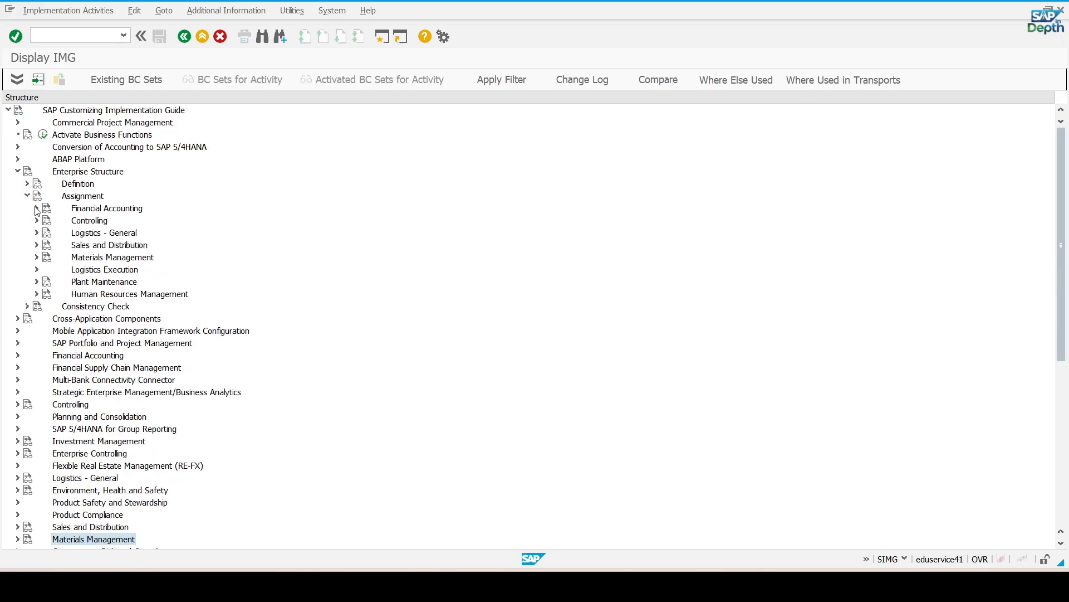
pyautogui.click(37, 208)
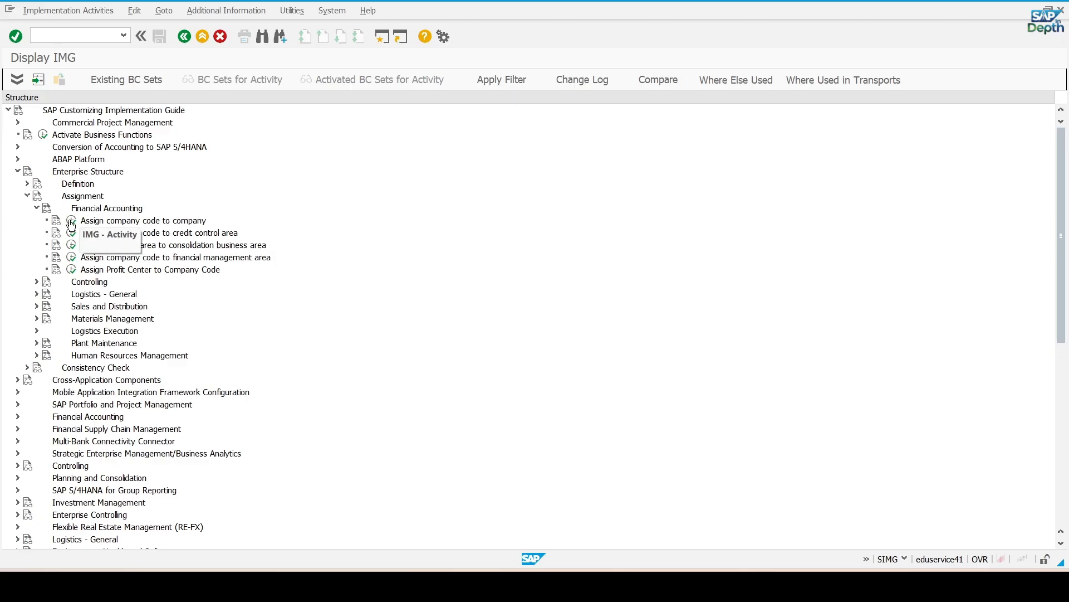
pyautogui.click(70, 221)
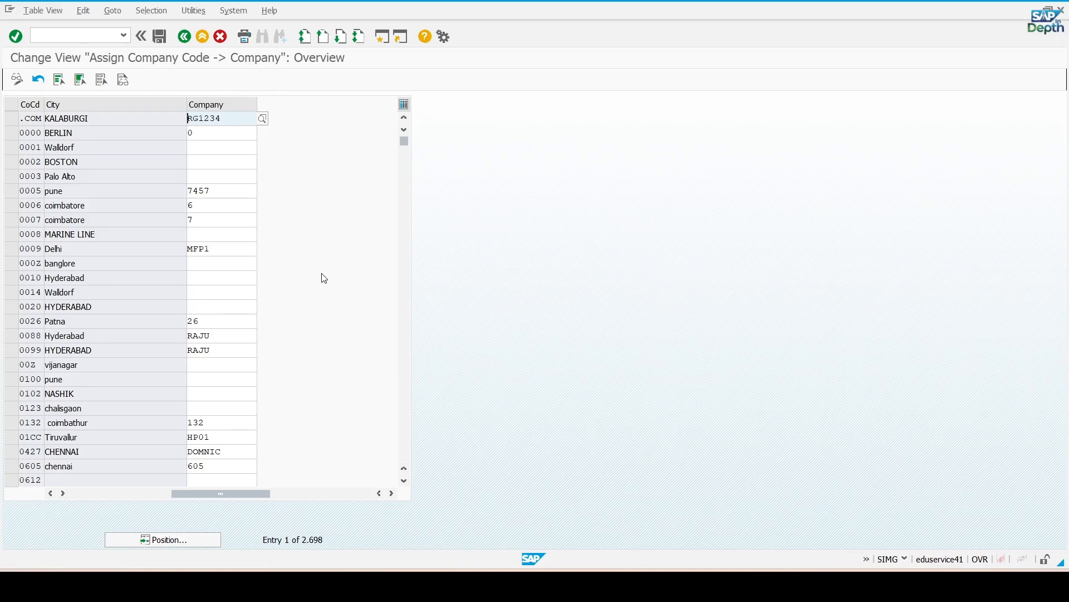
# Position the company code assignments at GM10, review its company name and assigned company, and return to the IMG structure.
pyautogui.click(186, 535)
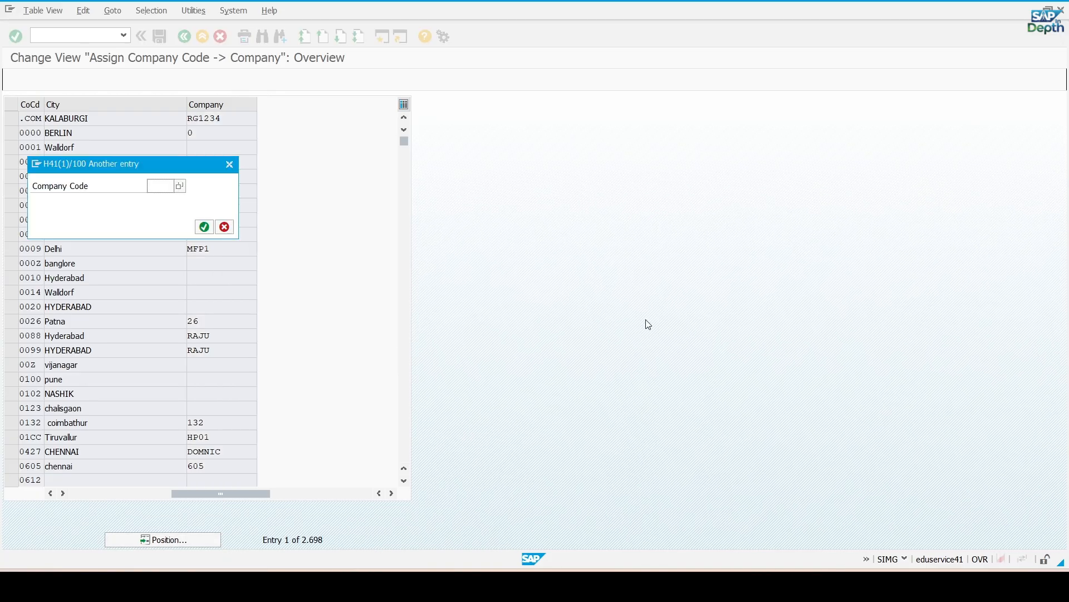
pyautogui.write('GM10')
pyautogui.press('Return')
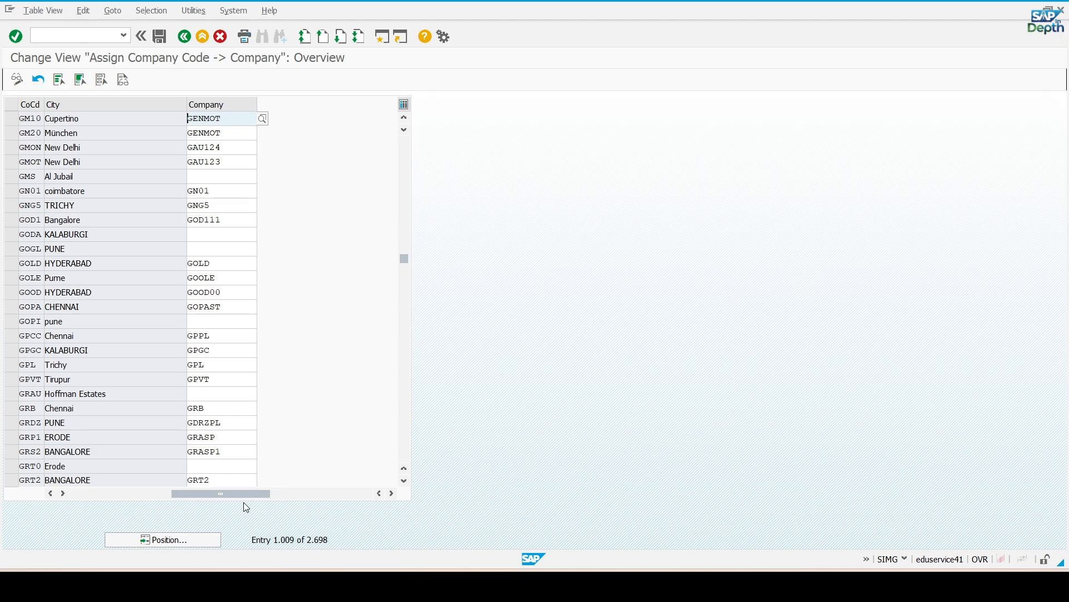
pyautogui.moveTo(241, 492); pyautogui.dragTo(139, 493)
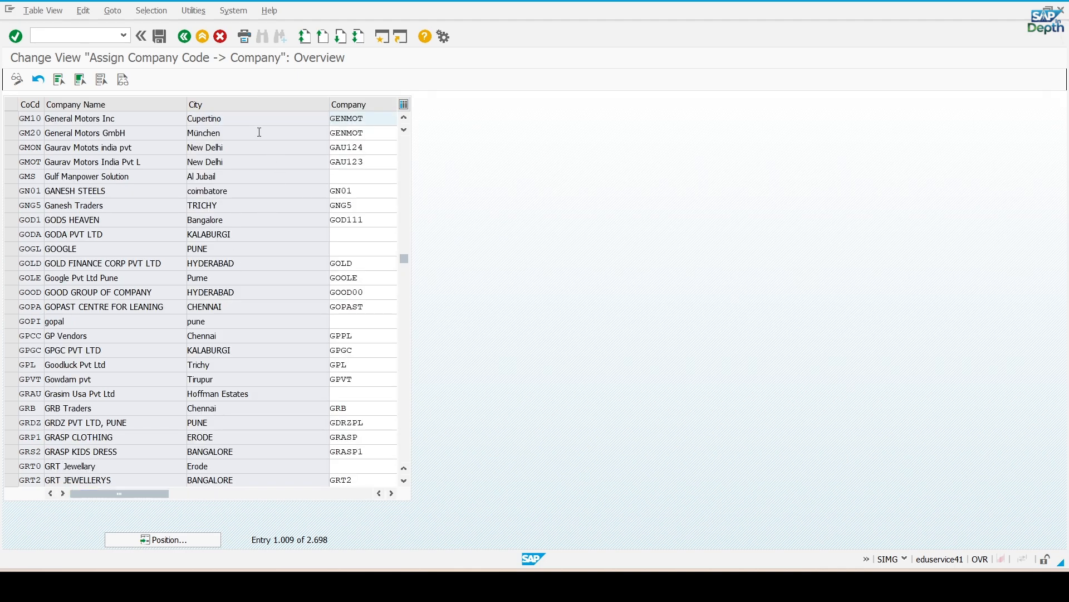
pyautogui.click(36, 119)
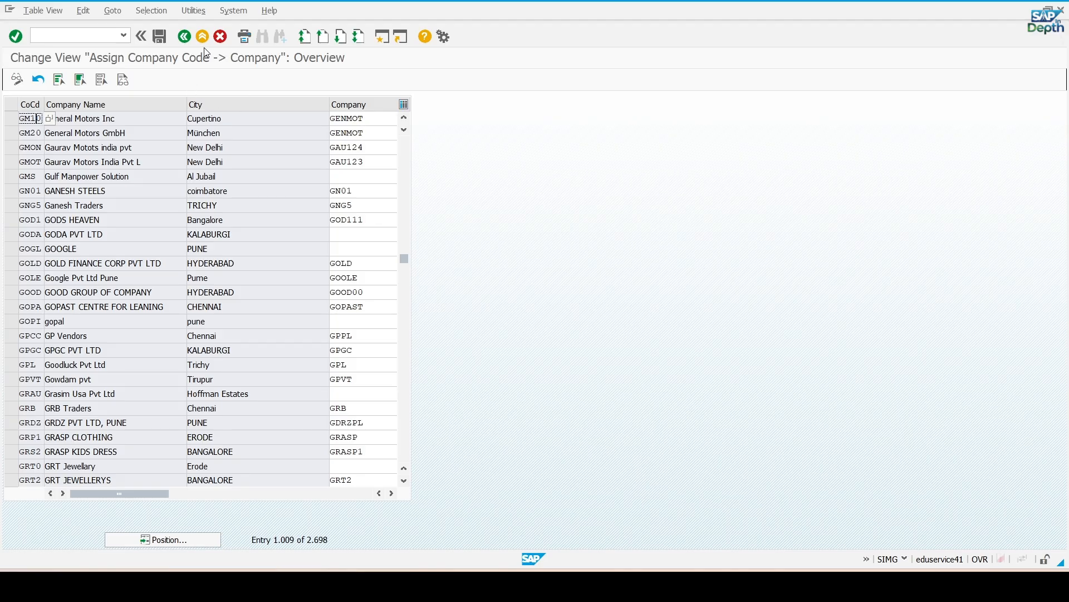
pyautogui.click(184, 38)
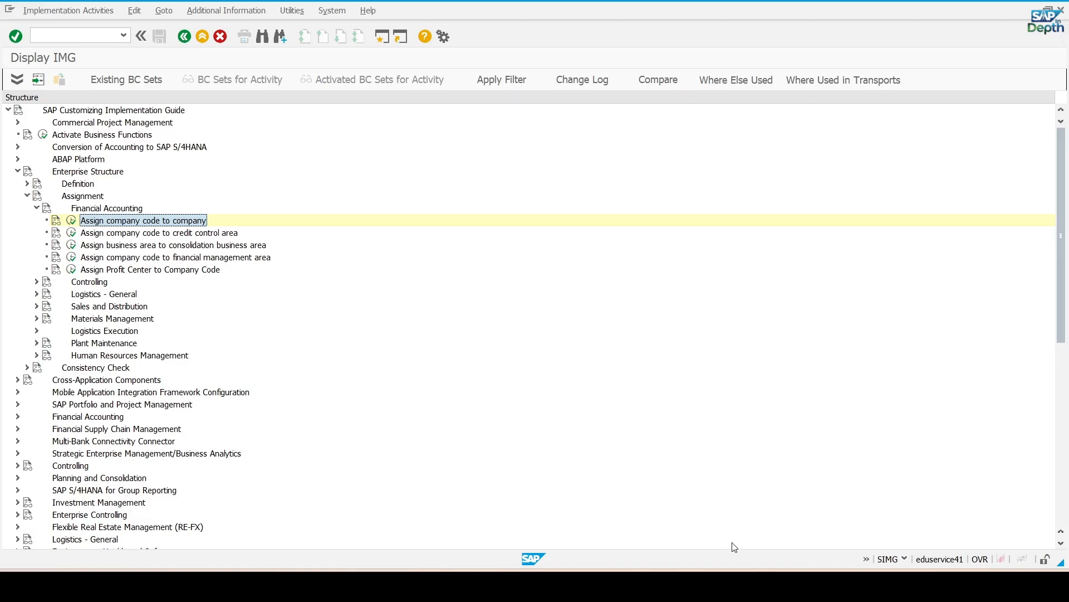
# Switch to the Assignment Of MM Organizational Structure document in Word and read the Assigning a Plant to a Company Code section.
pyautogui.moveTo(732, 585)
pyautogui.click(769, 532)
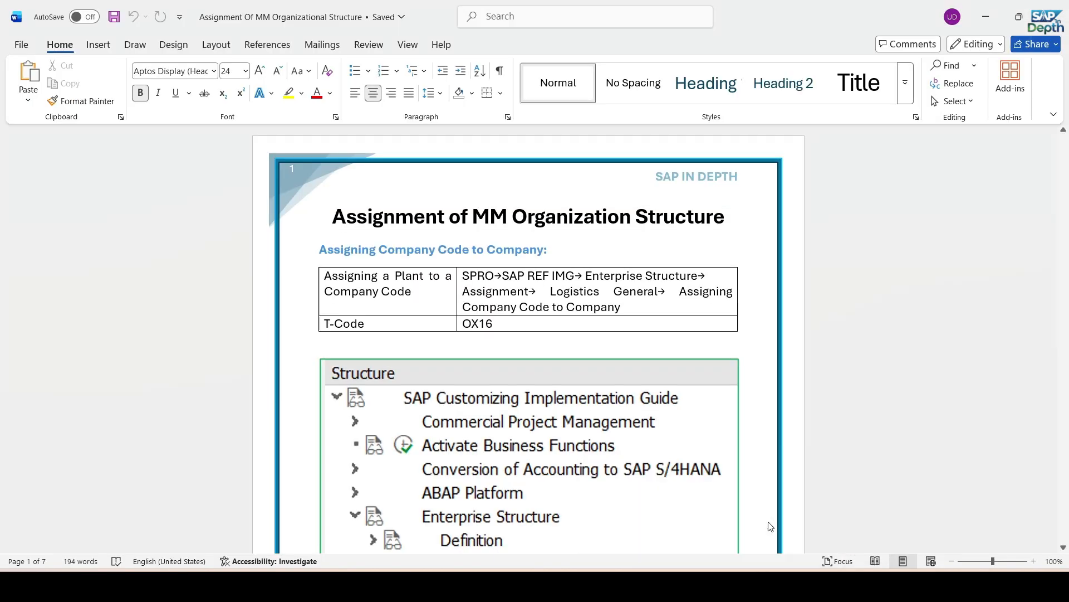
pyautogui.scroll(-10, 429, 321)
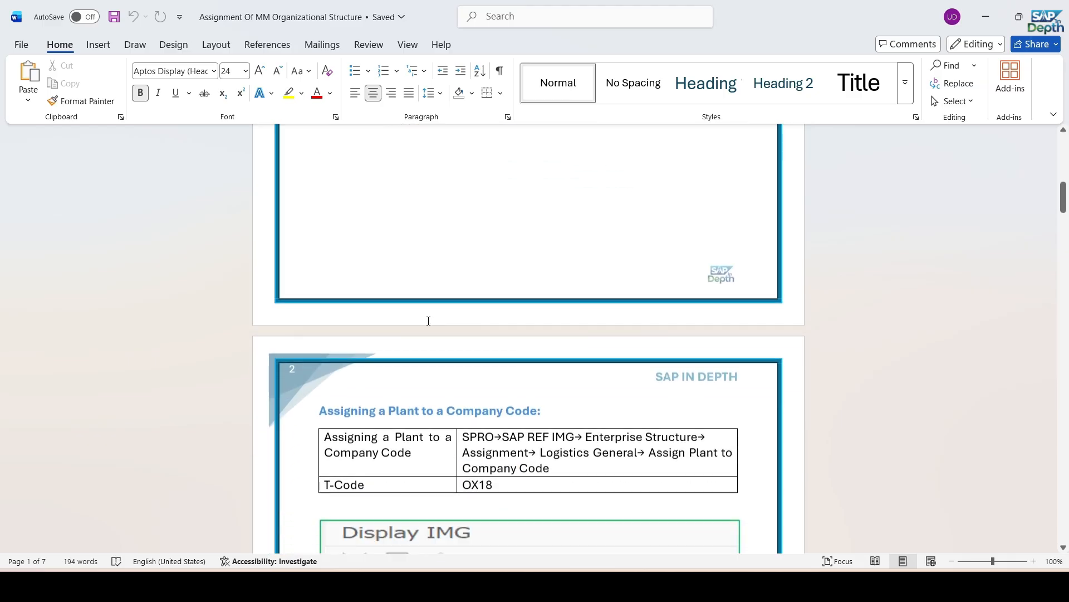
pyautogui.scroll(-3, 429, 321)
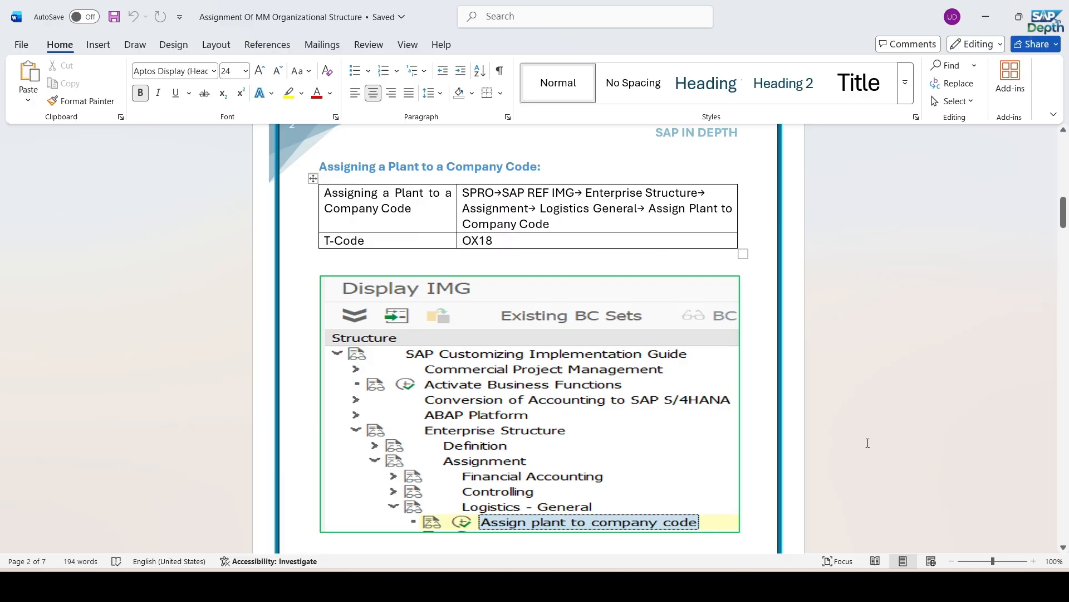
# Switch back to SAP, collapse Financial Accounting, and open Assign plant to company code under Logistics - General in the Assignment node.
pyautogui.click(769, 585)
pyautogui.click(788, 535)
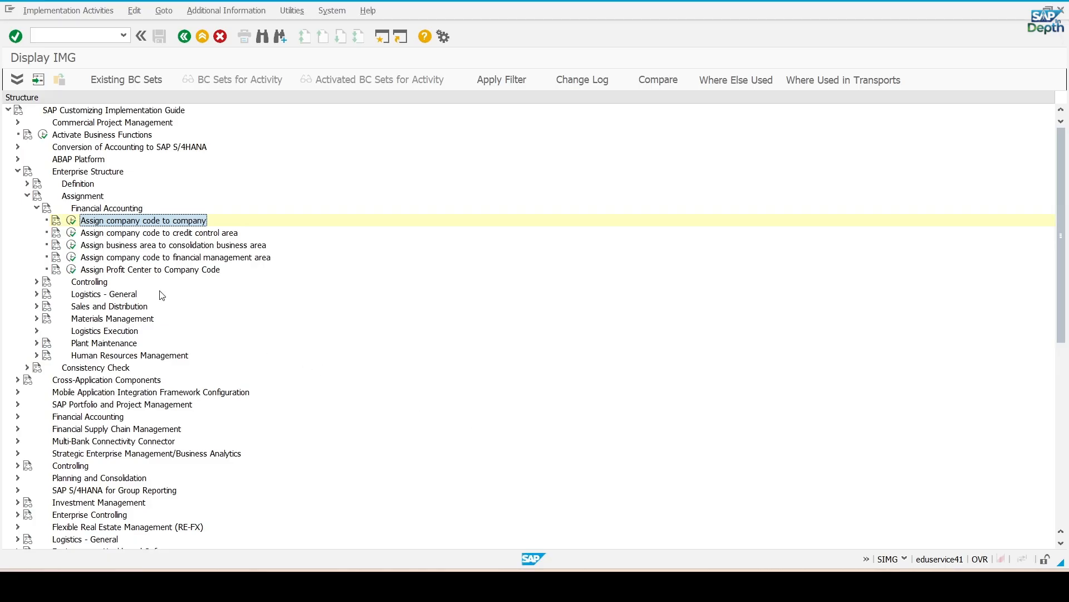
pyautogui.click(37, 210)
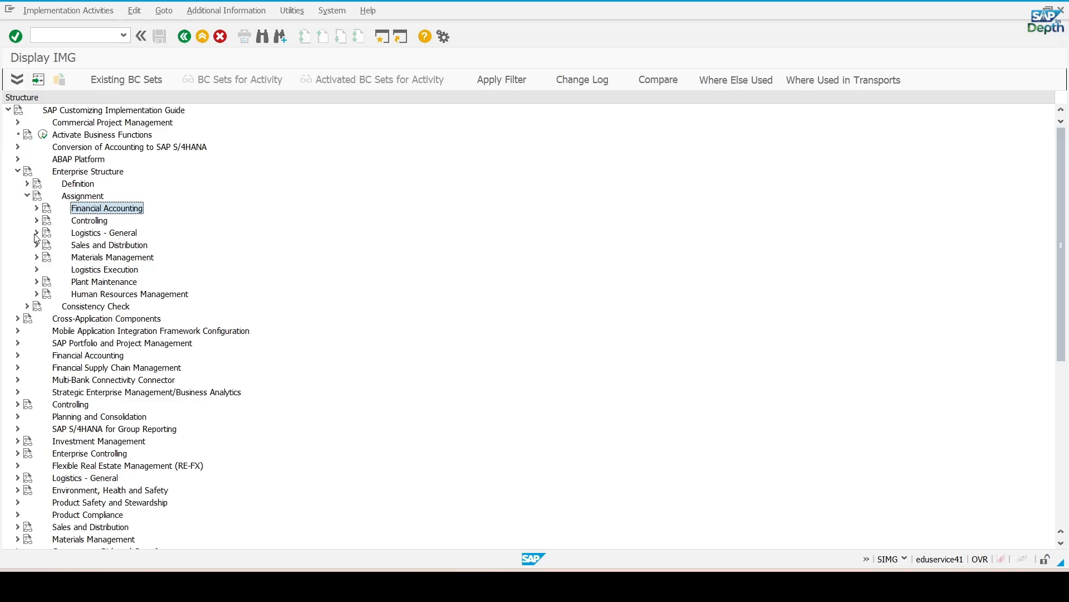
pyautogui.click(37, 233)
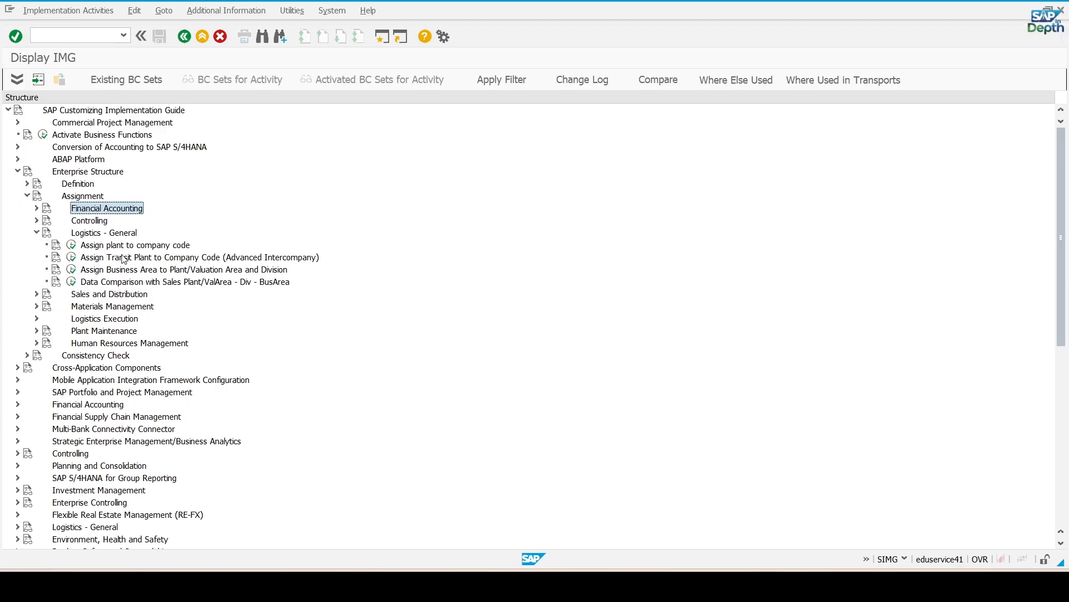
pyautogui.click(75, 247)
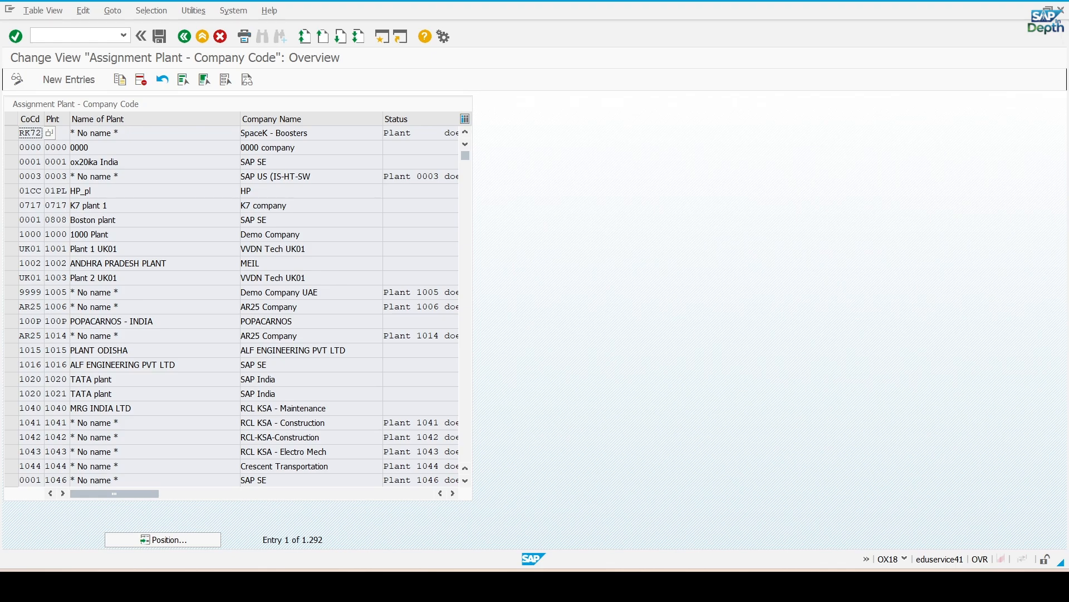
# Position the plant assignments at GM11 and select the rows for plants GM11, GM12, GM13, GM21 and GM22 to review their company codes.
pyautogui.click(162, 539)
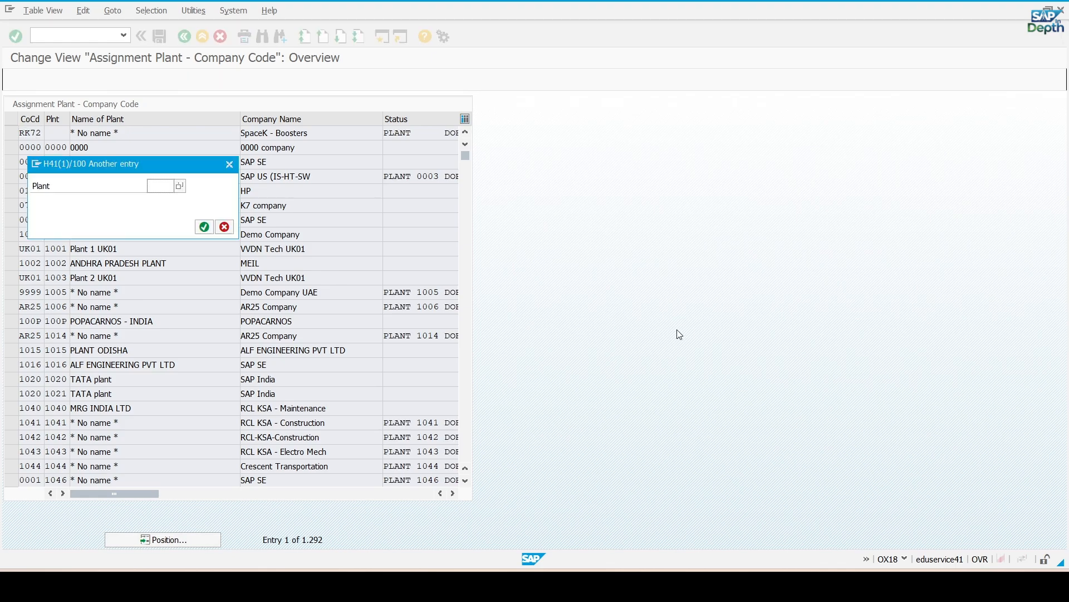
pyautogui.write('GM11')
pyautogui.press('Return')
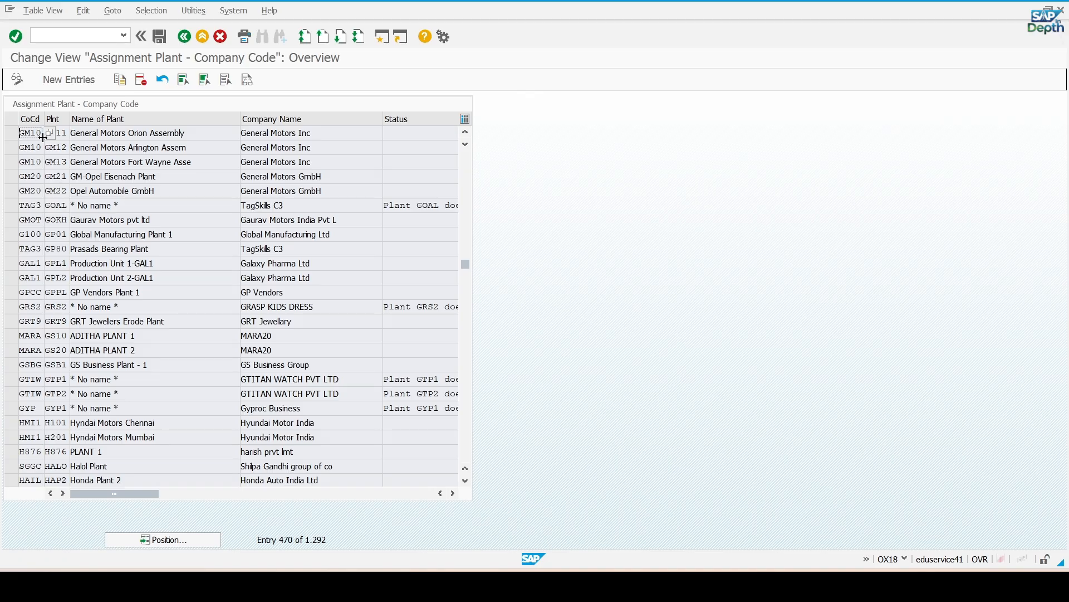
pyautogui.click(11, 135)
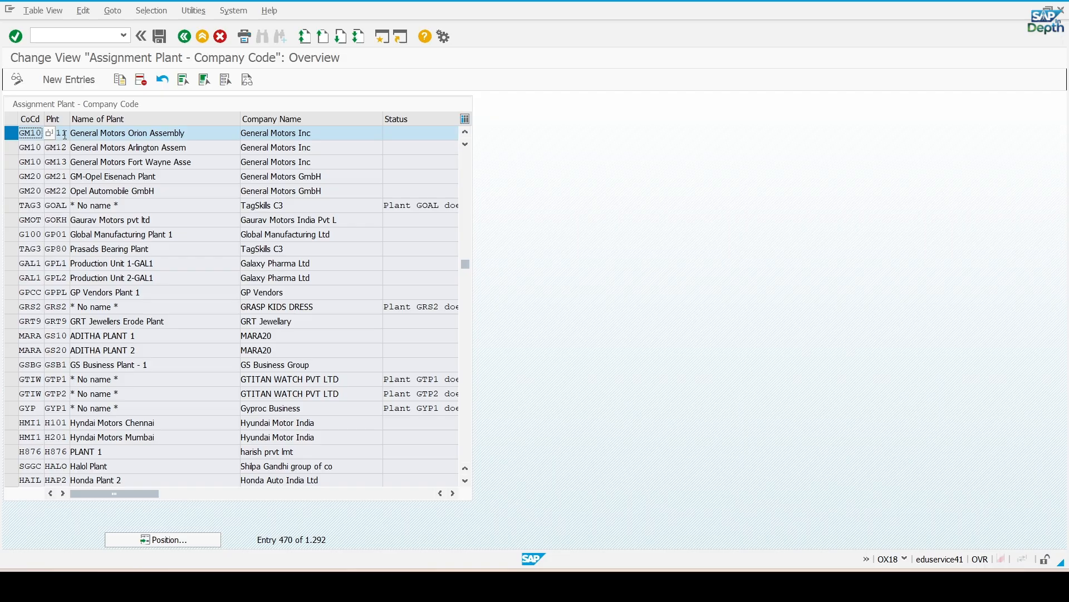
pyautogui.click(11, 147)
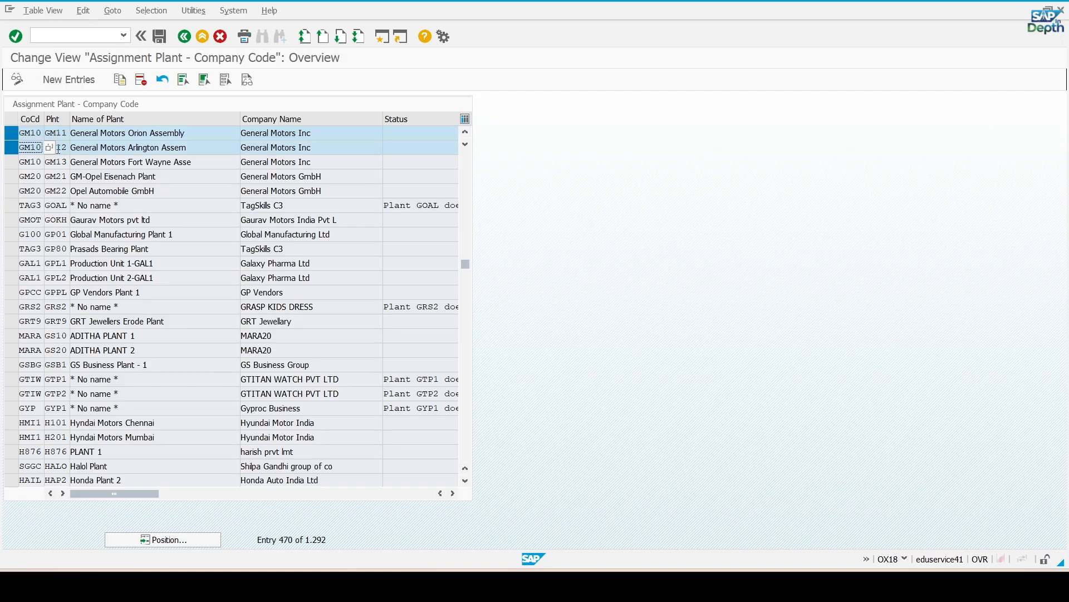
pyautogui.click(11, 162)
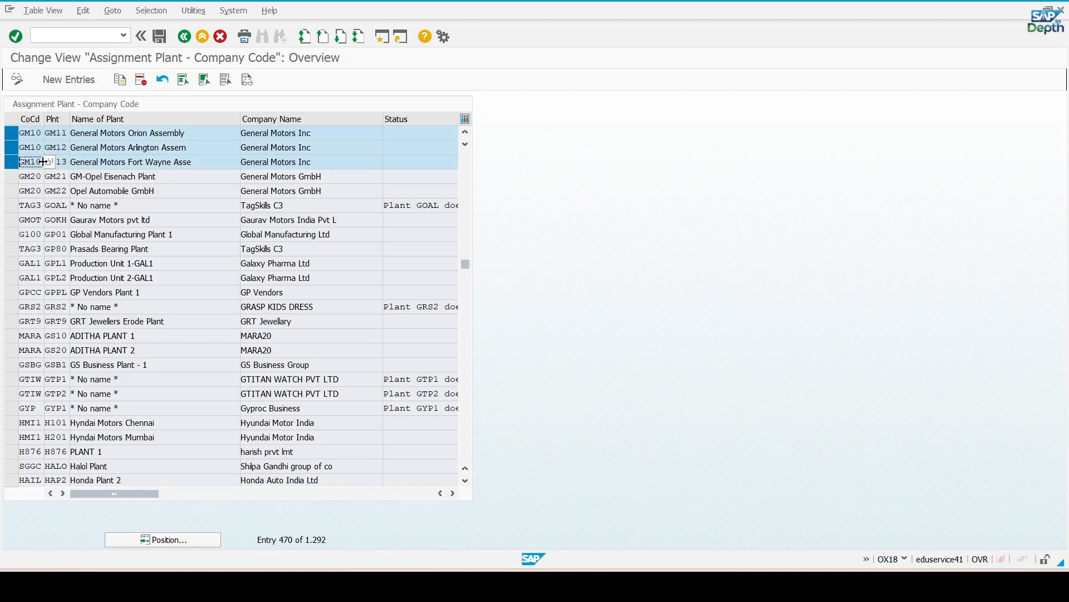
pyautogui.click(12, 176)
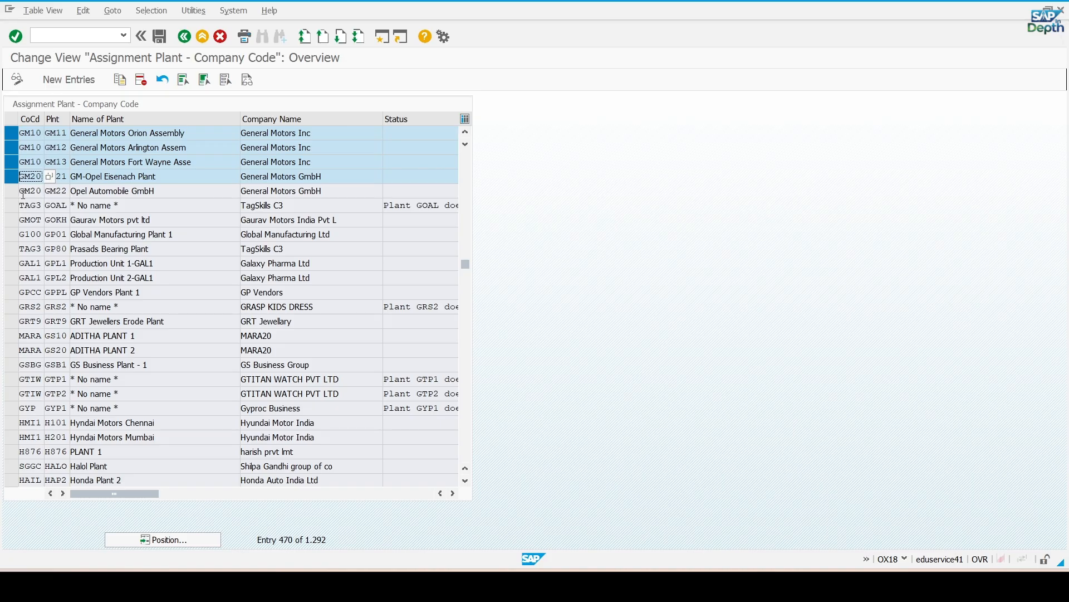
pyautogui.click(11, 190)
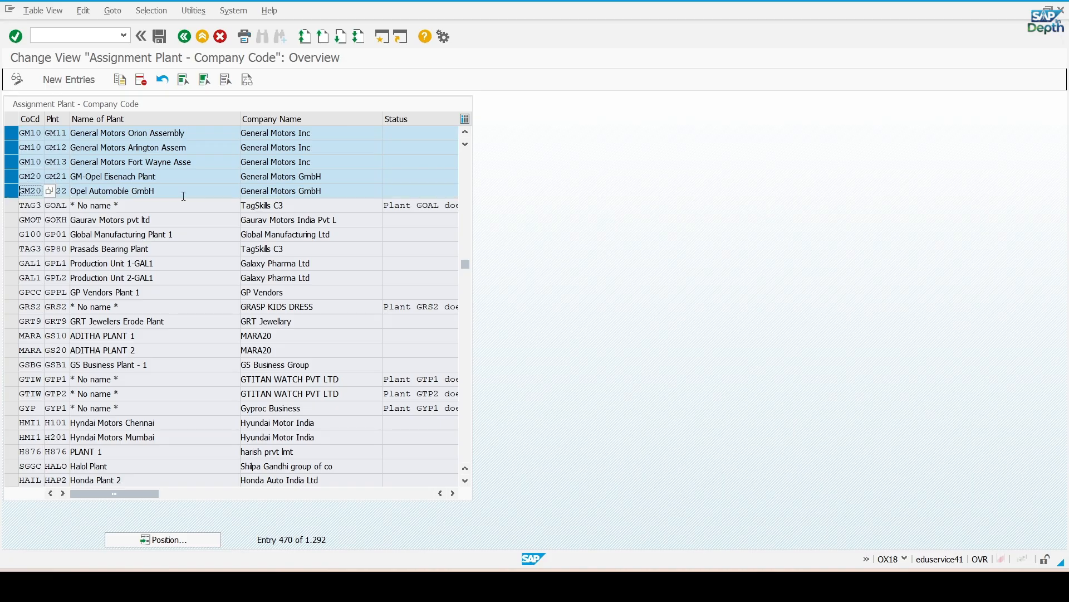
# Try to assign plant GM11 to company code GM20 as a new entry, and cancel the entry.
pyautogui.click(72, 80)
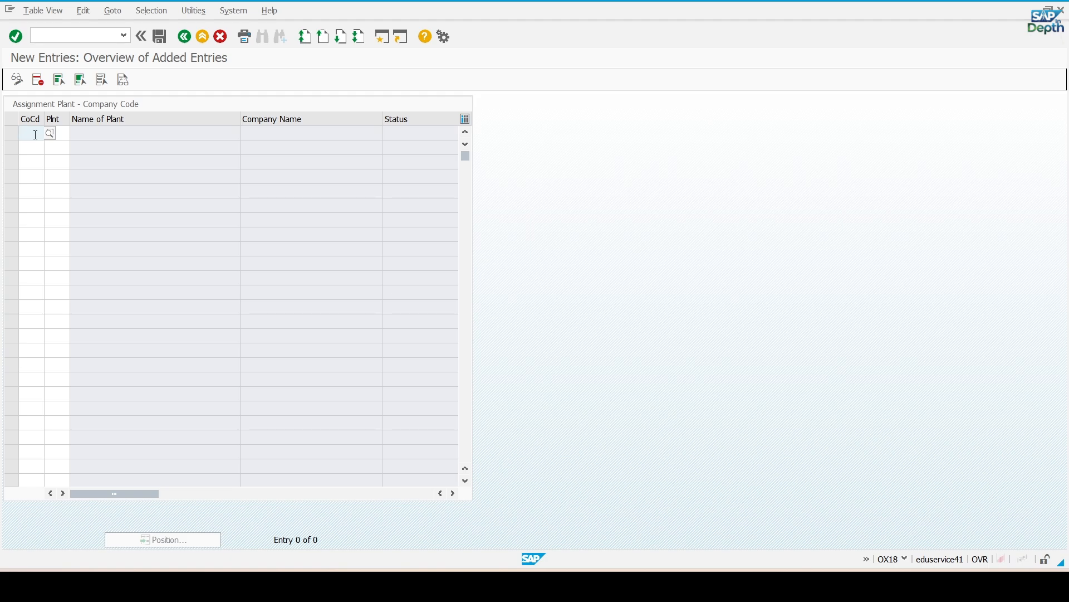
pyautogui.write('GM20')
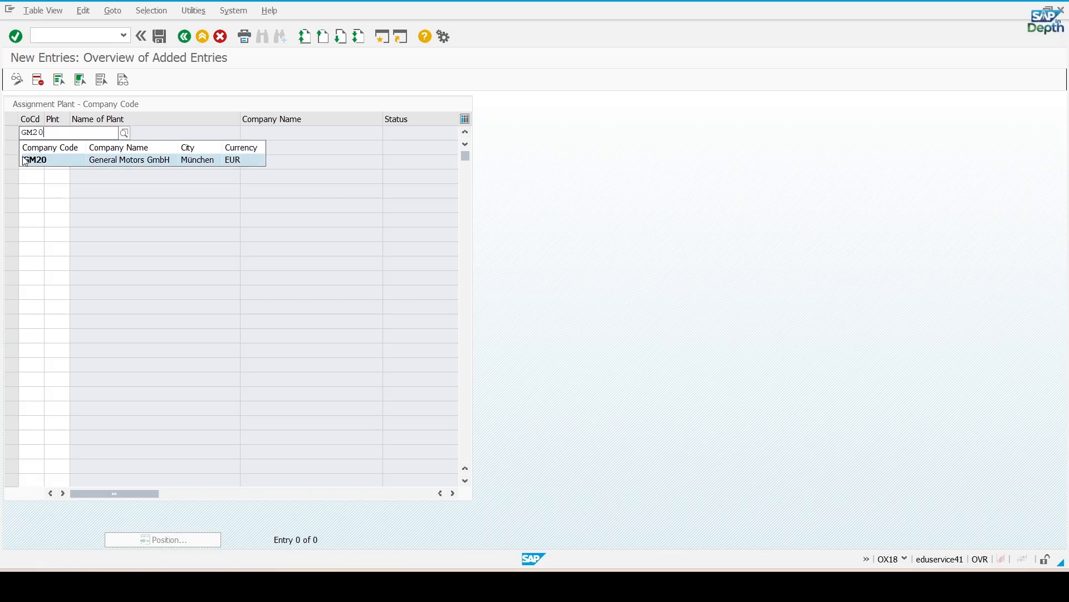
pyautogui.click(33, 157)
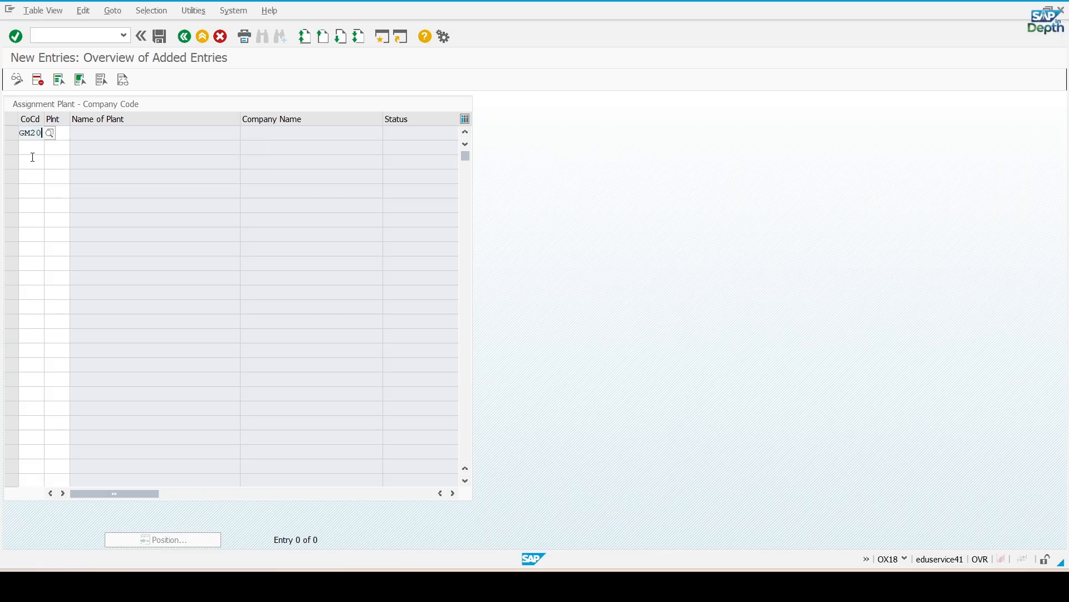
pyautogui.click(68, 132)
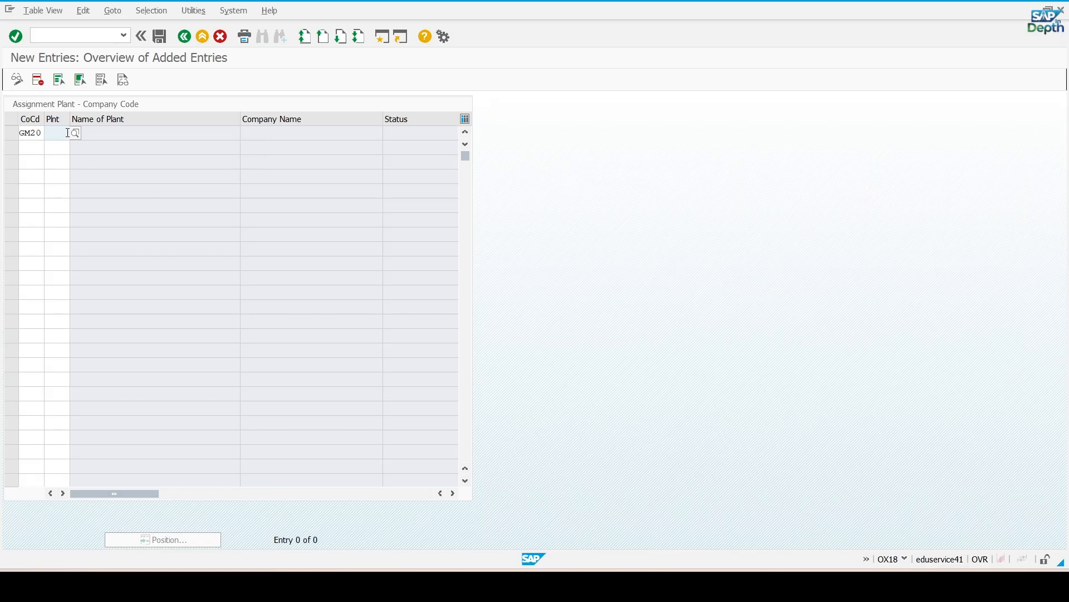
pyautogui.write('GM')
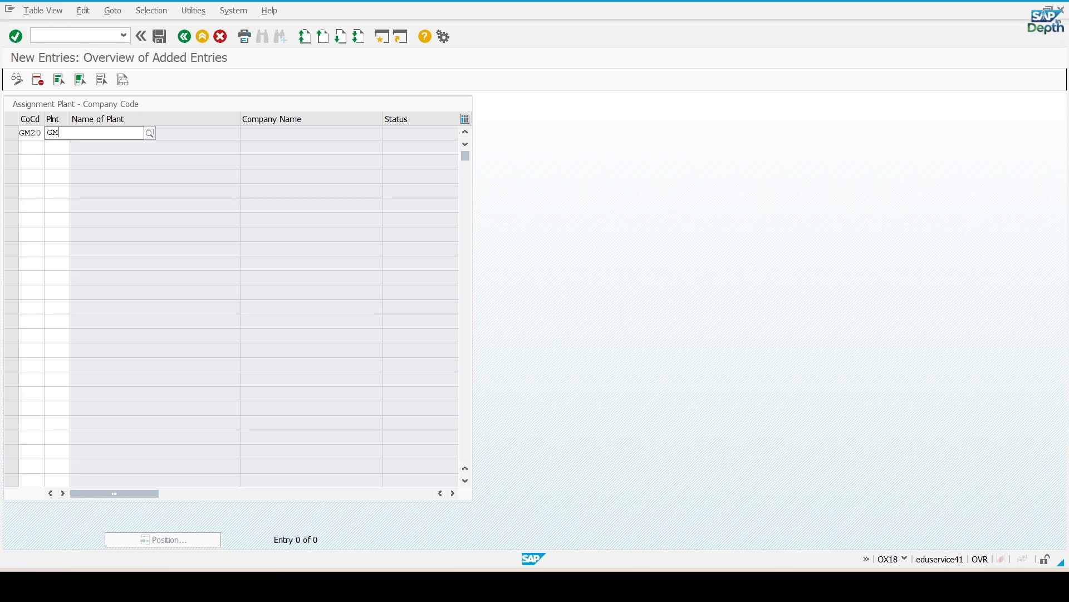
pyautogui.write('11')
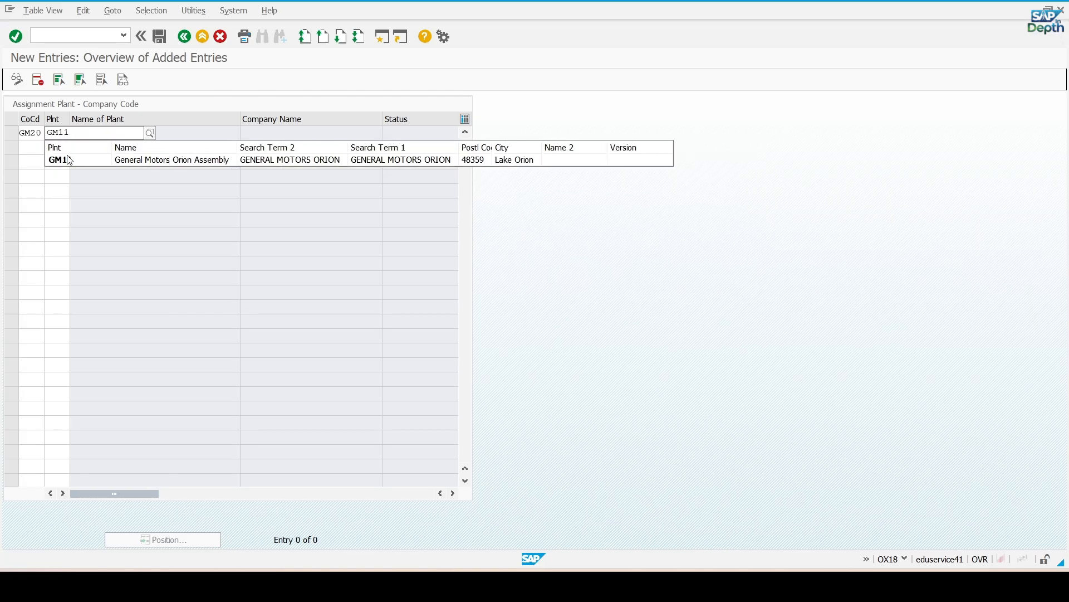
pyautogui.click(69, 159)
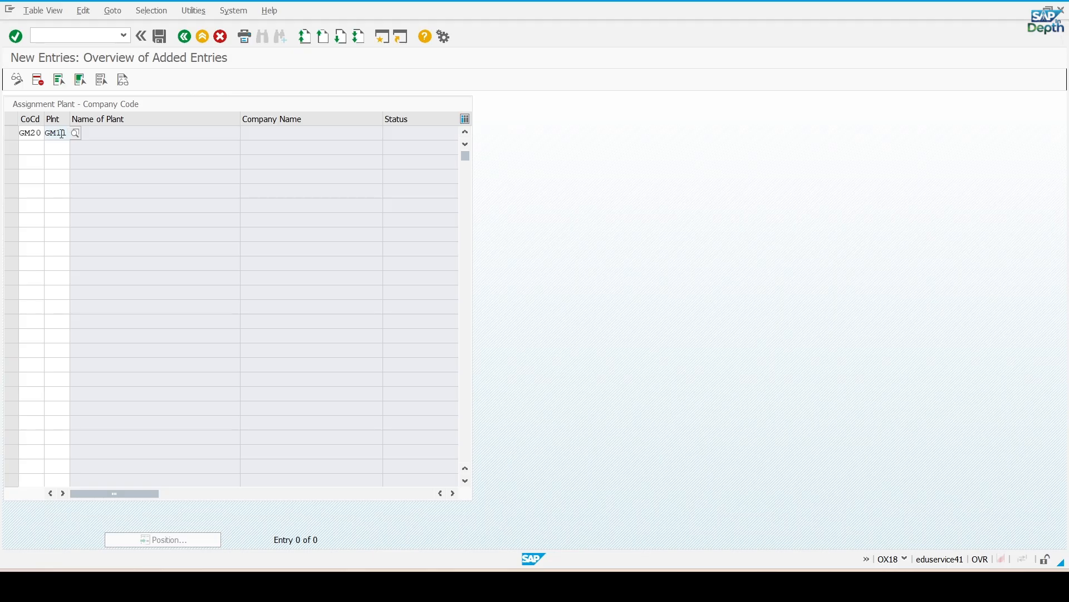
pyautogui.press('Return')
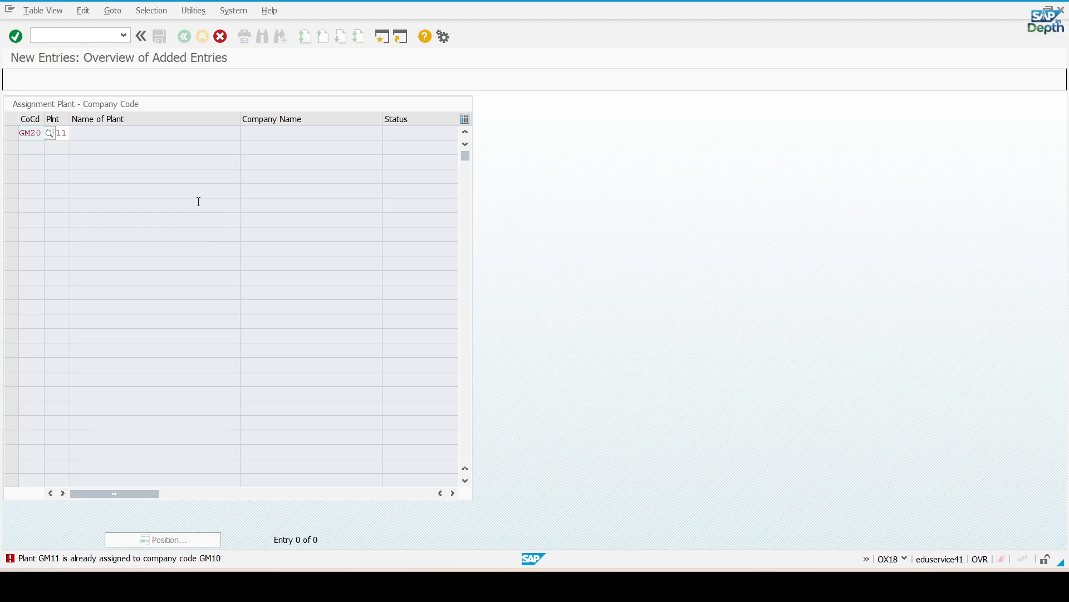
pyautogui.click(221, 36)
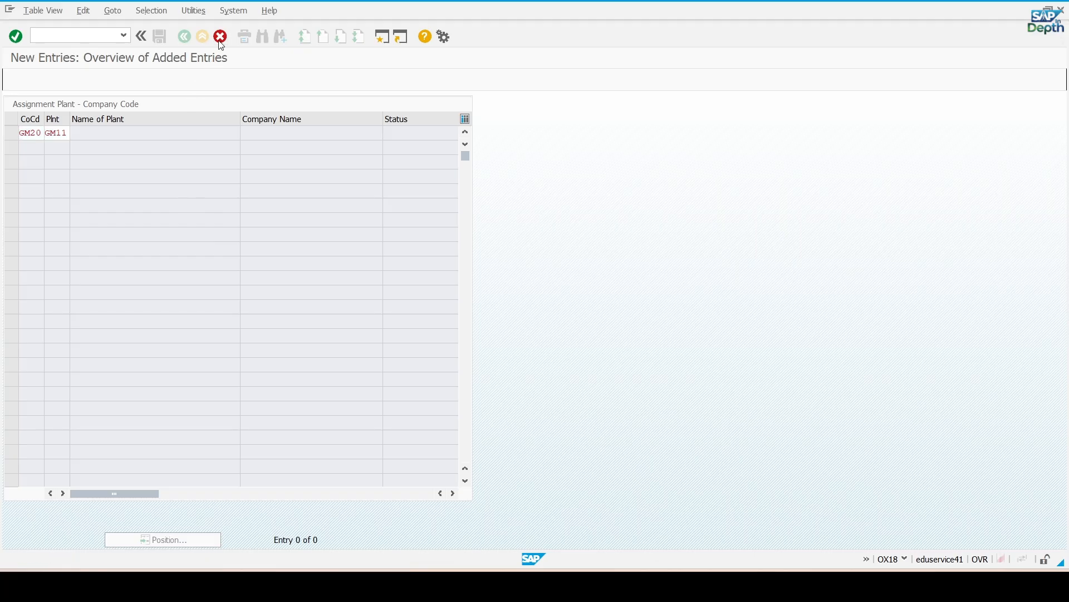
# Close the new plant assignment entry and the plant to company code overview to return to the implementation guide.
pyautogui.click(207, 246)
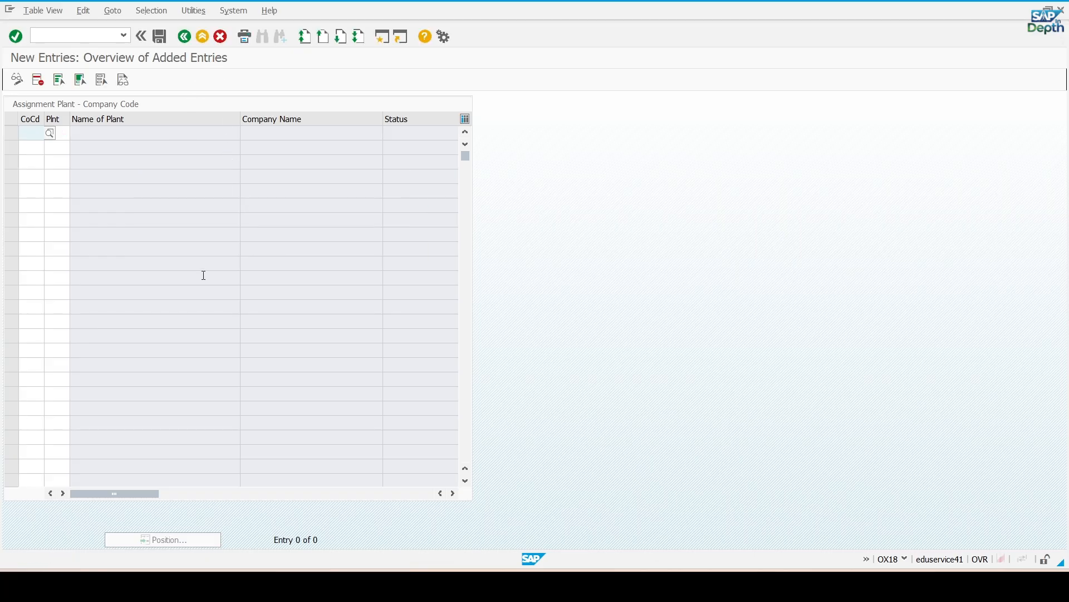
pyautogui.click(184, 36)
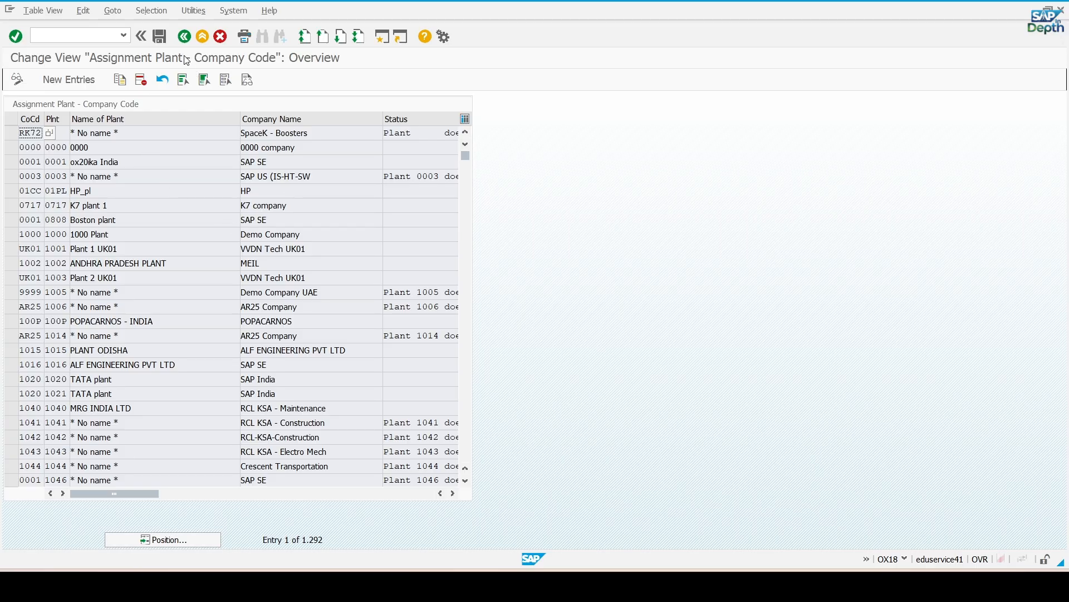
pyautogui.click(181, 38)
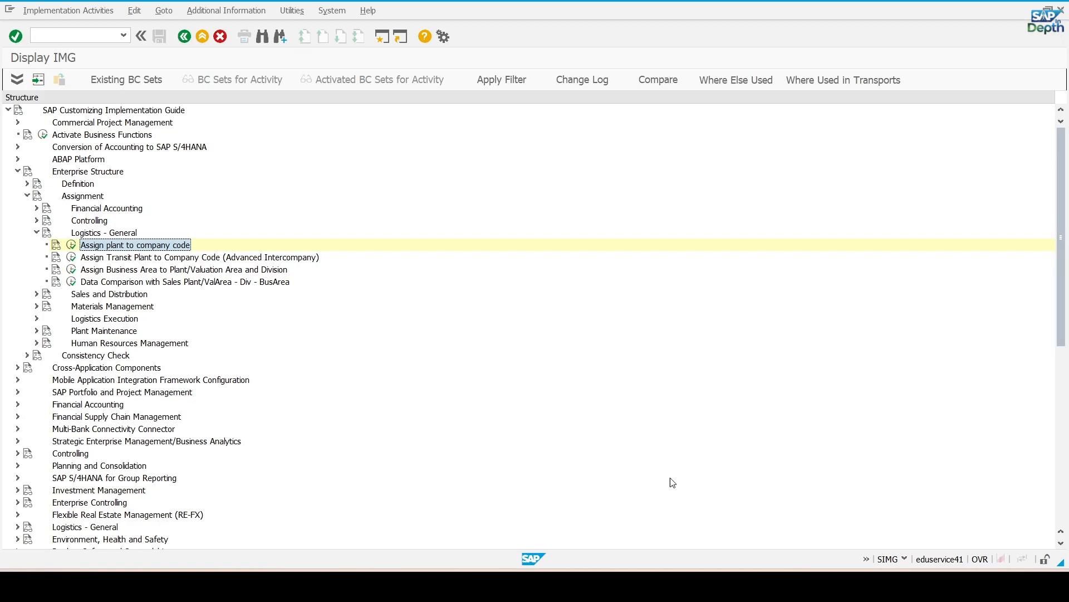
# Switch to the Assignment Of MM Organizational Structure document in Word and read the Assigning a Purchasing Organization to a Company Code section.
pyautogui.moveTo(733, 585)
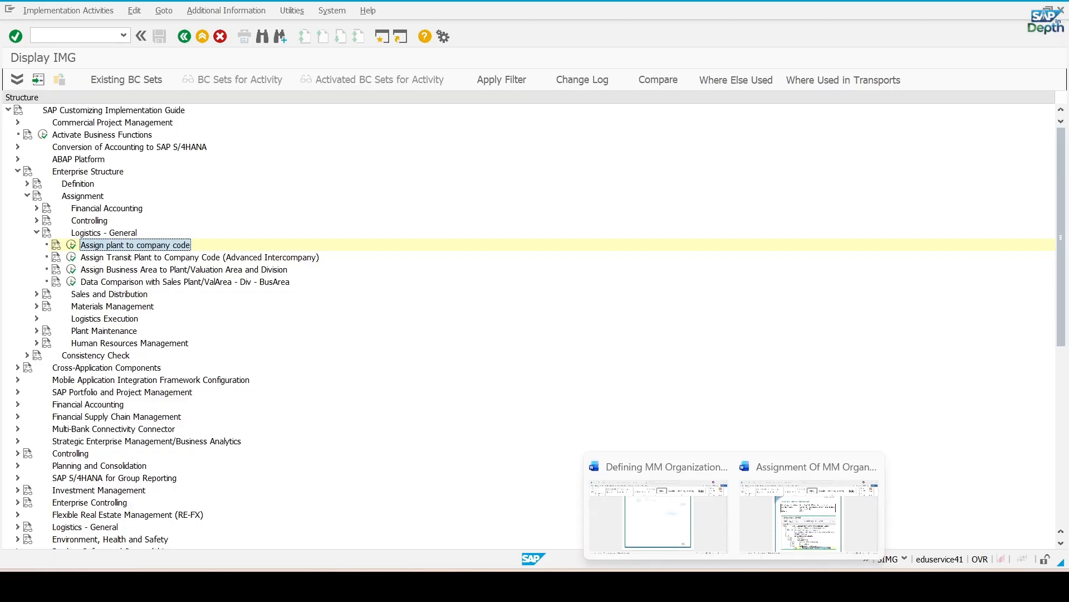
pyautogui.click(788, 512)
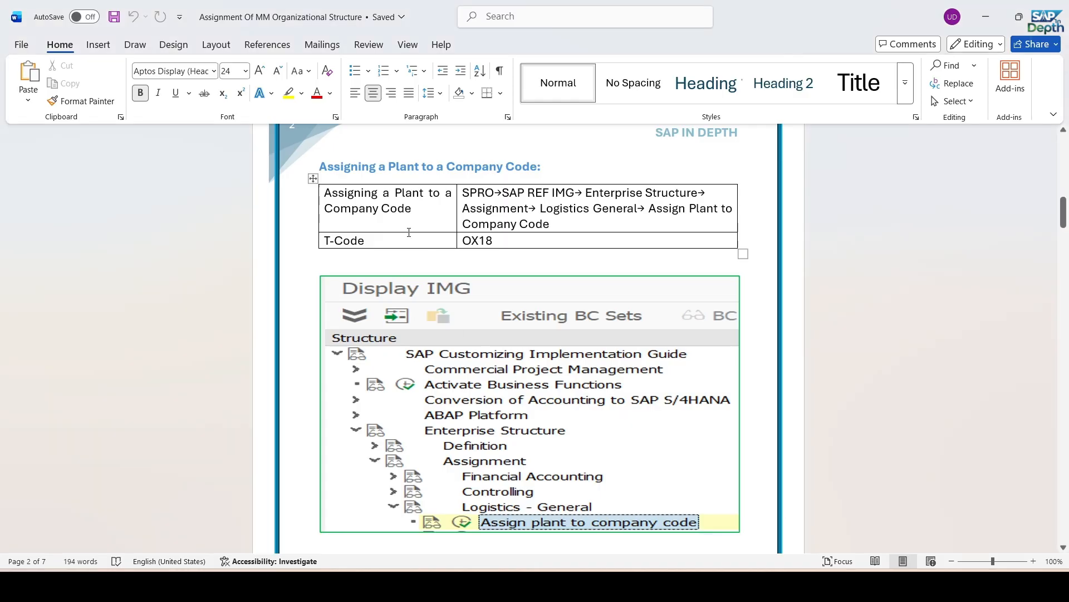
pyautogui.scroll(-10, 424, 258)
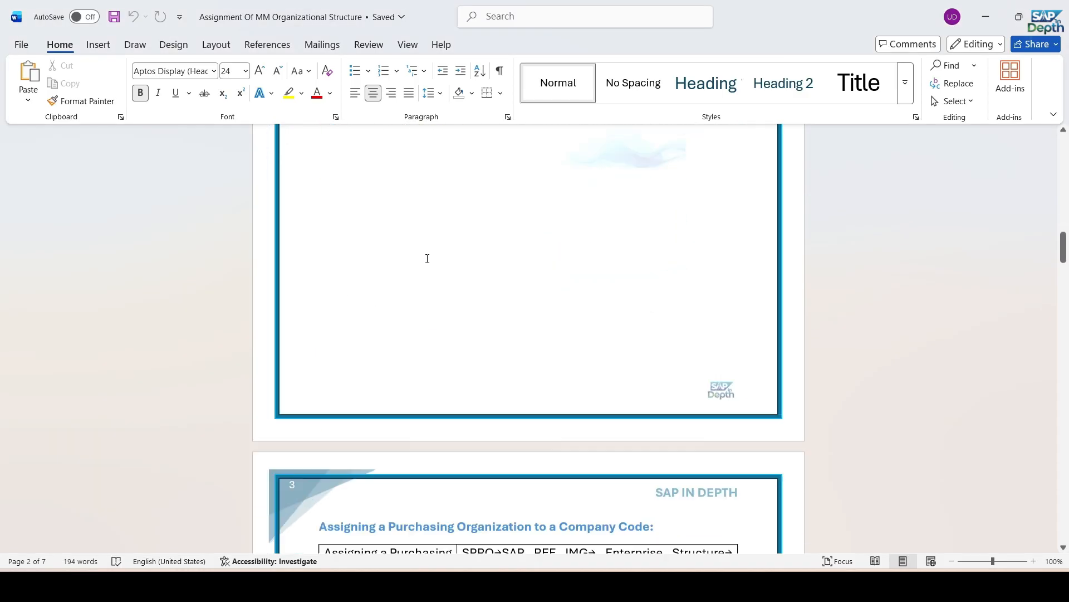
pyautogui.scroll(-3, 427, 261)
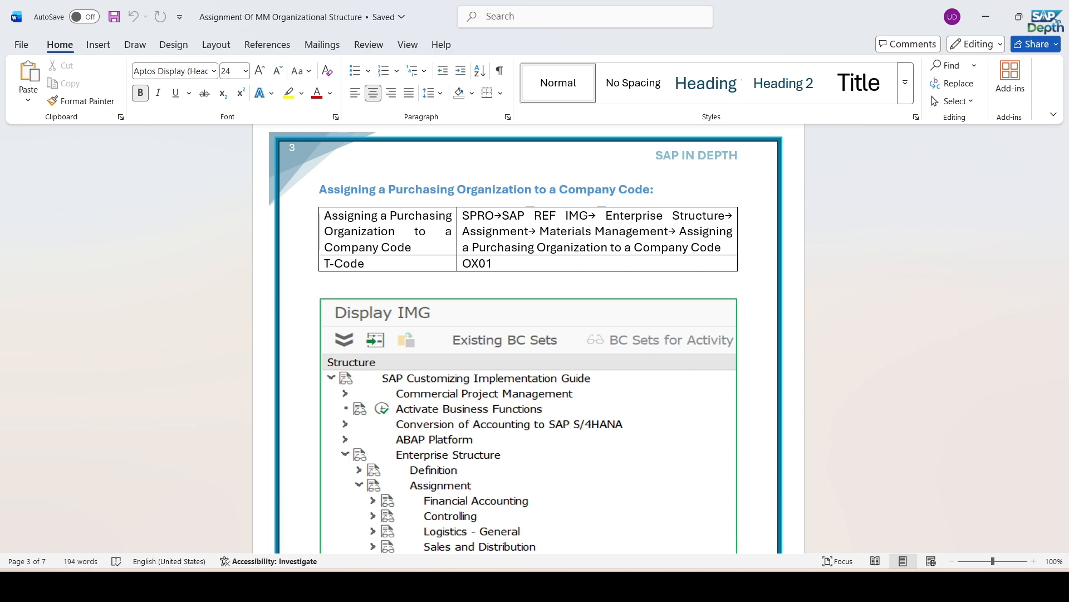
# Switch back to SAP, collapse Logistics - General, and open Assign purchasing organization to company code under Materials Management in the Assignment node.
pyautogui.moveTo(766, 582)
pyautogui.click(846, 507)
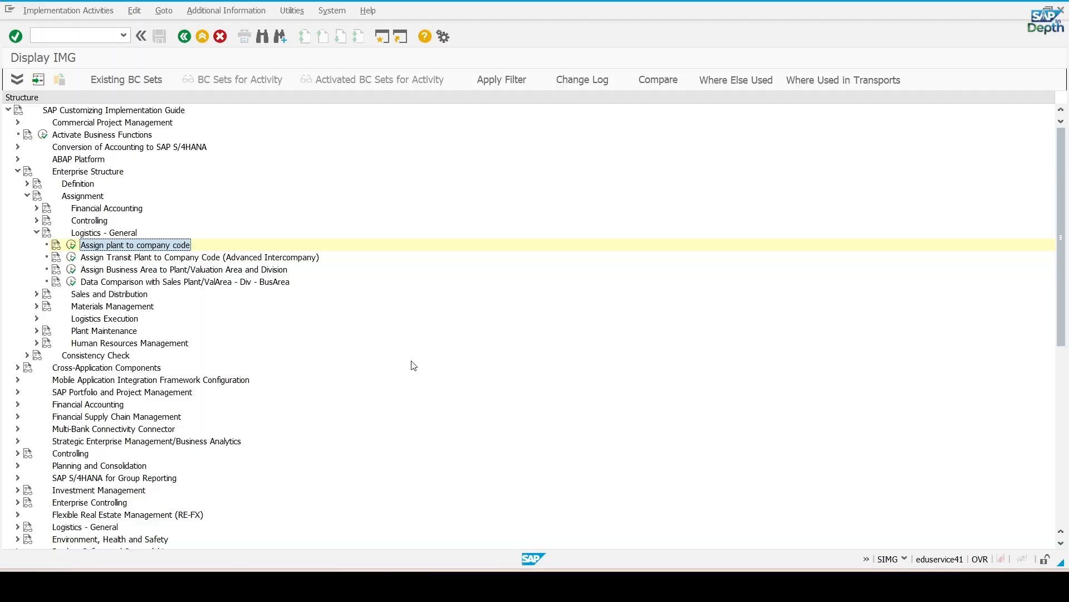
pyautogui.click(36, 233)
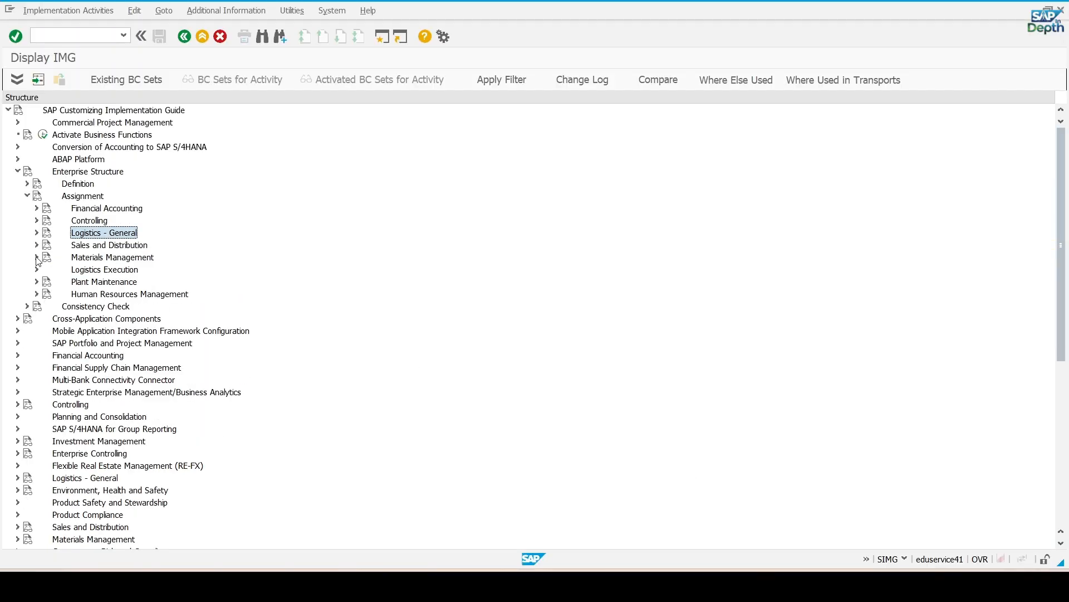
pyautogui.click(37, 258)
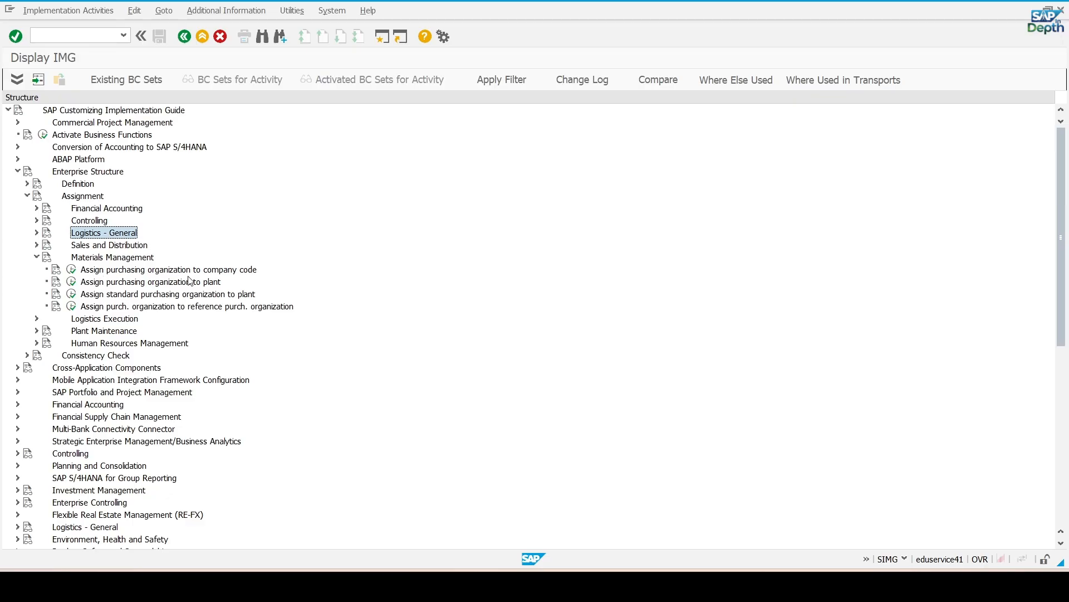
pyautogui.doubleClick(151, 271)
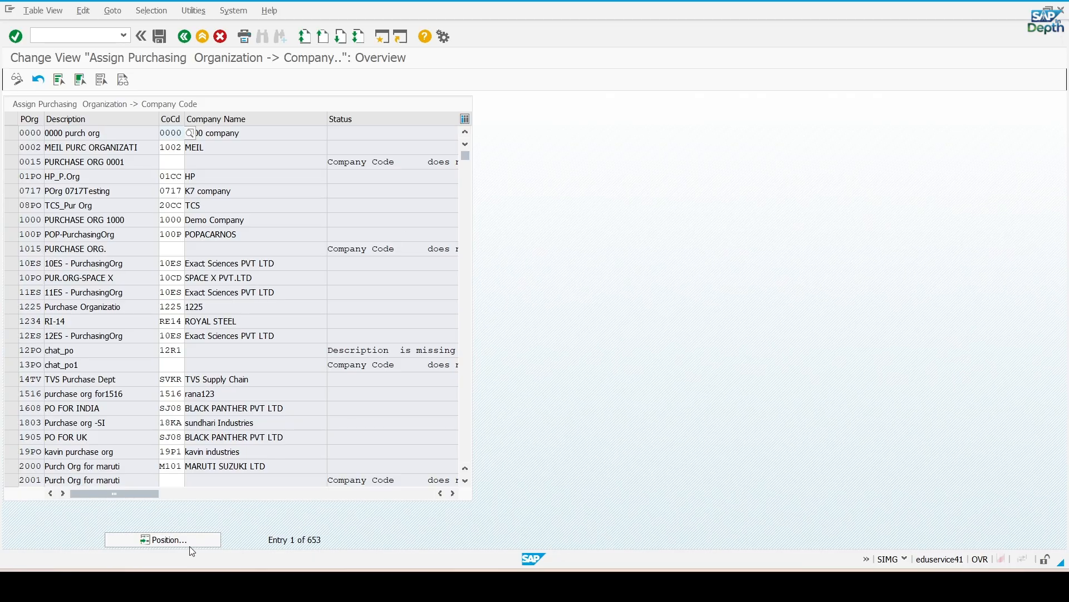
# Position the list at purchasing organization GM10, review the GM company code assignments, and return to the implementation guide.
pyautogui.click(190, 544)
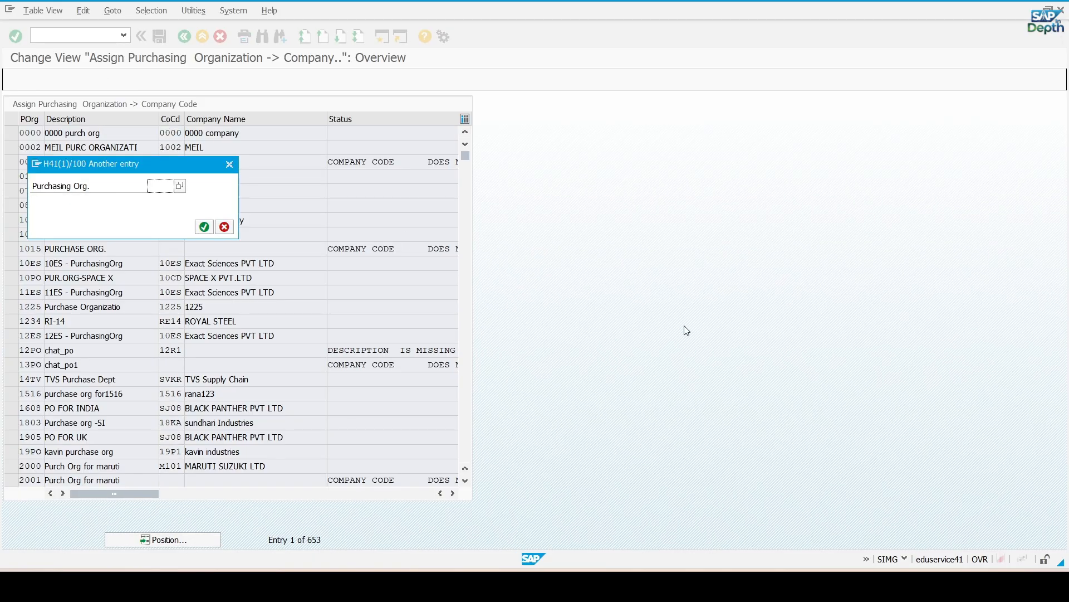
pyautogui.write('GM10')
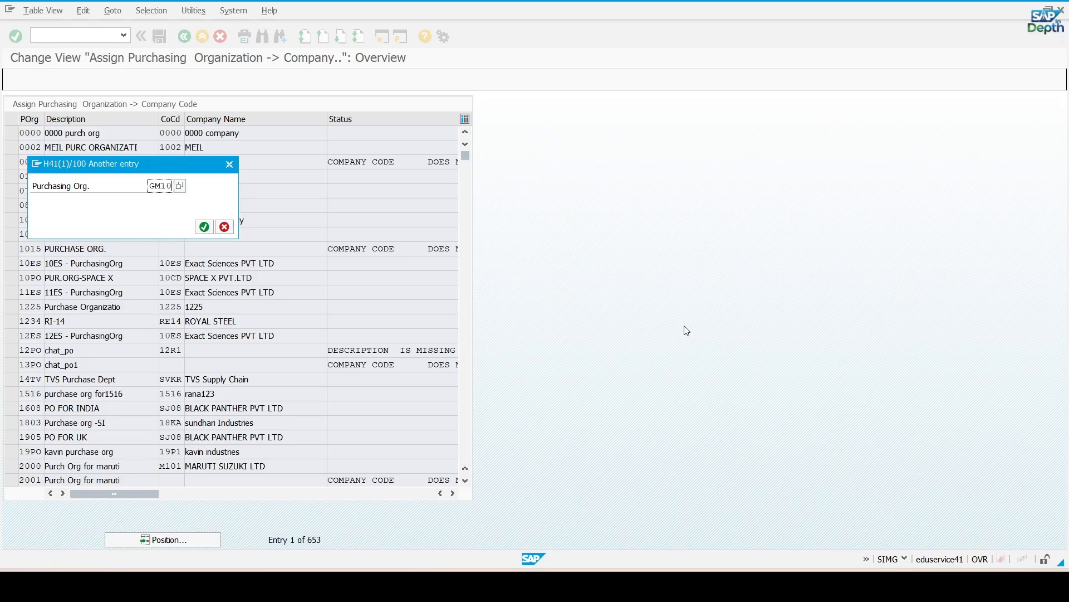
pyautogui.press('Return')
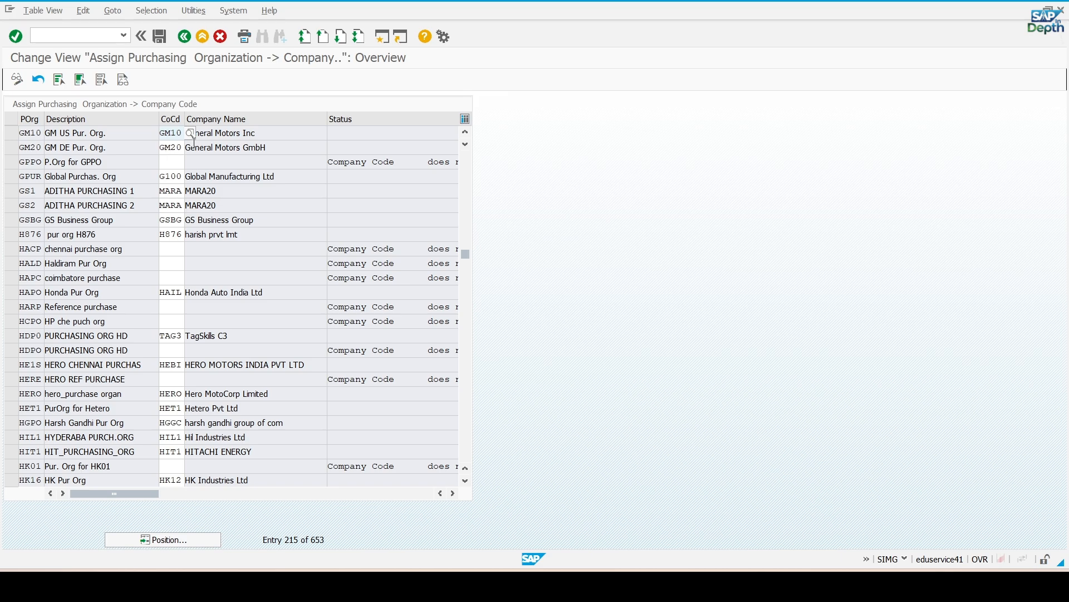
pyautogui.click(182, 44)
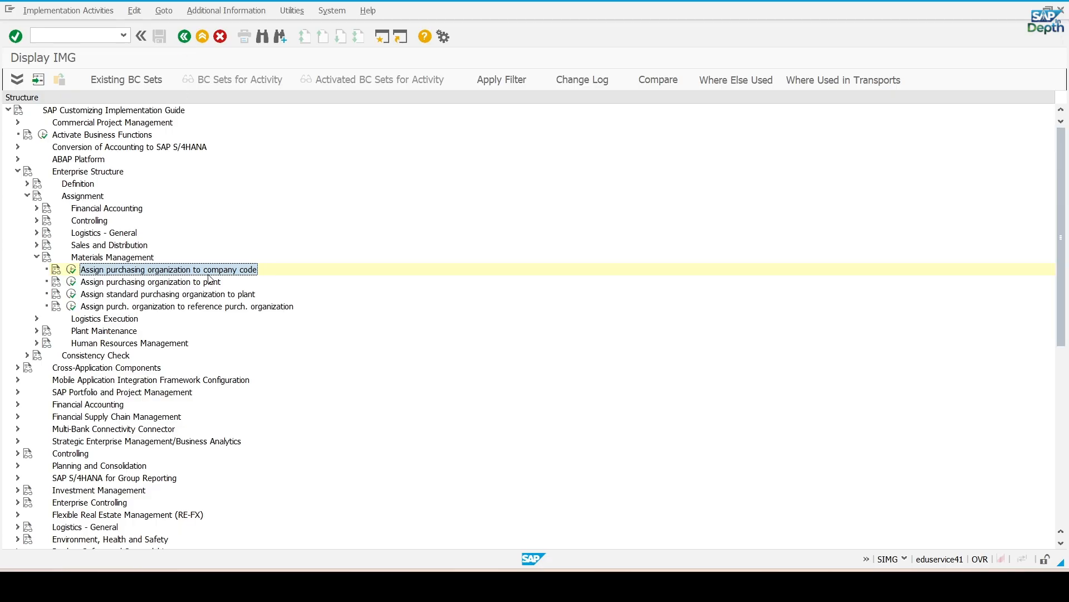
# Select Assign purchasing organization to plant, switch to the Word document, and read the Assigning a Purchasing Organization to a Plant section.
pyautogui.click(184, 282)
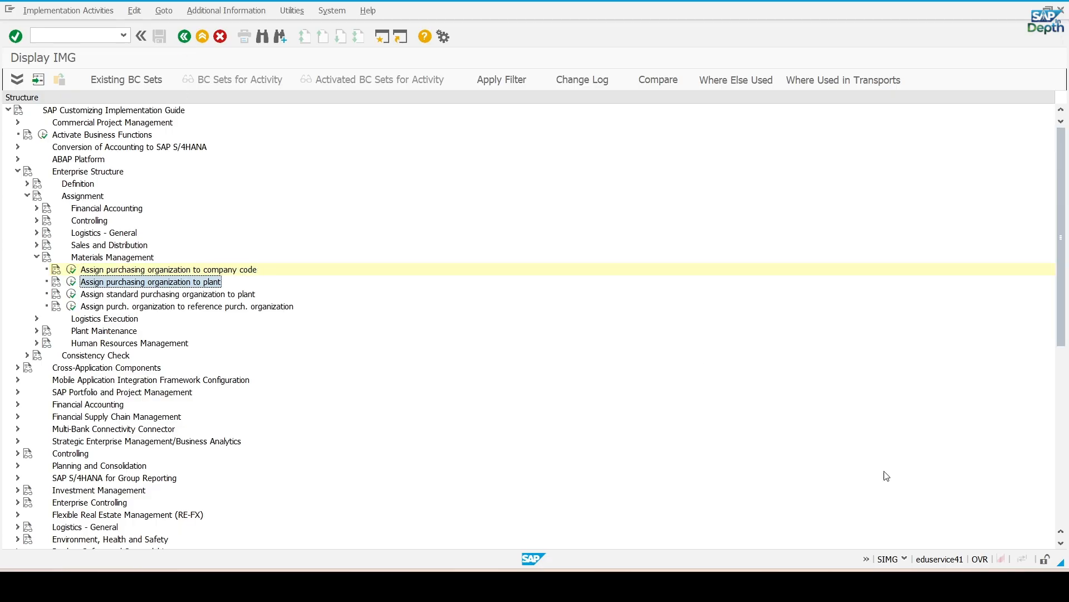
pyautogui.click(735, 587)
pyautogui.click(807, 517)
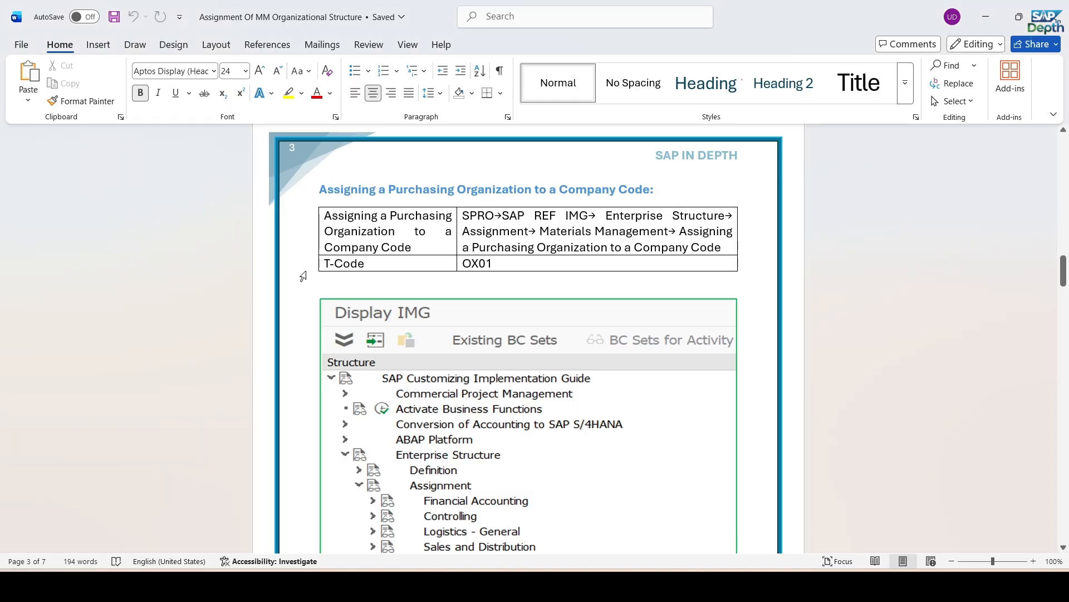
pyautogui.scroll(-15, 304, 275)
pyautogui.scroll(-1, 303, 275)
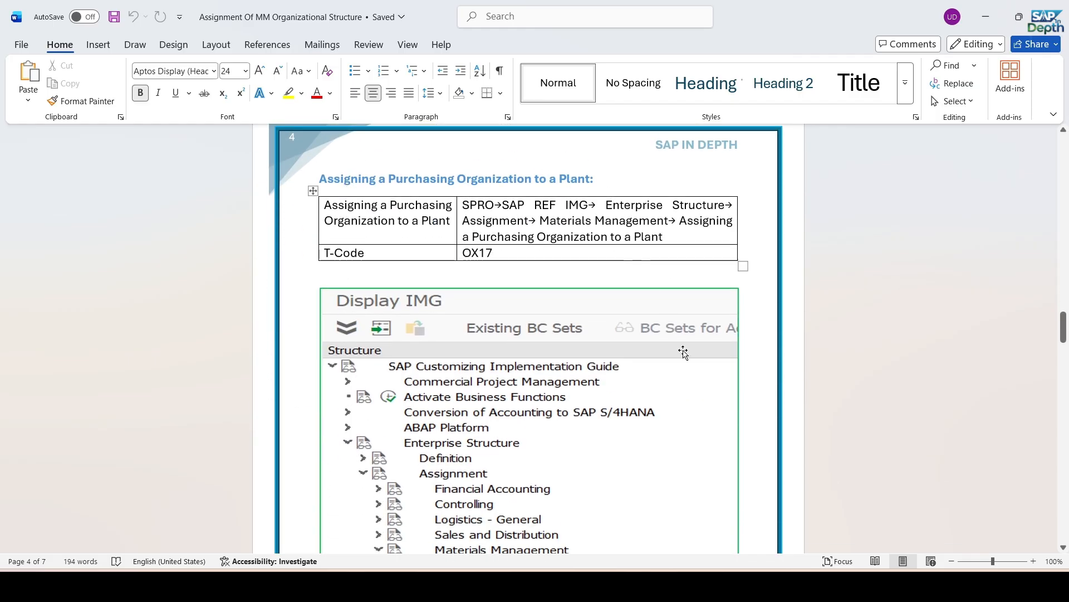
# Switch back to SAP and open Assign purchasing organization to plant under Materials Management.
pyautogui.click(765, 586)
pyautogui.click(780, 526)
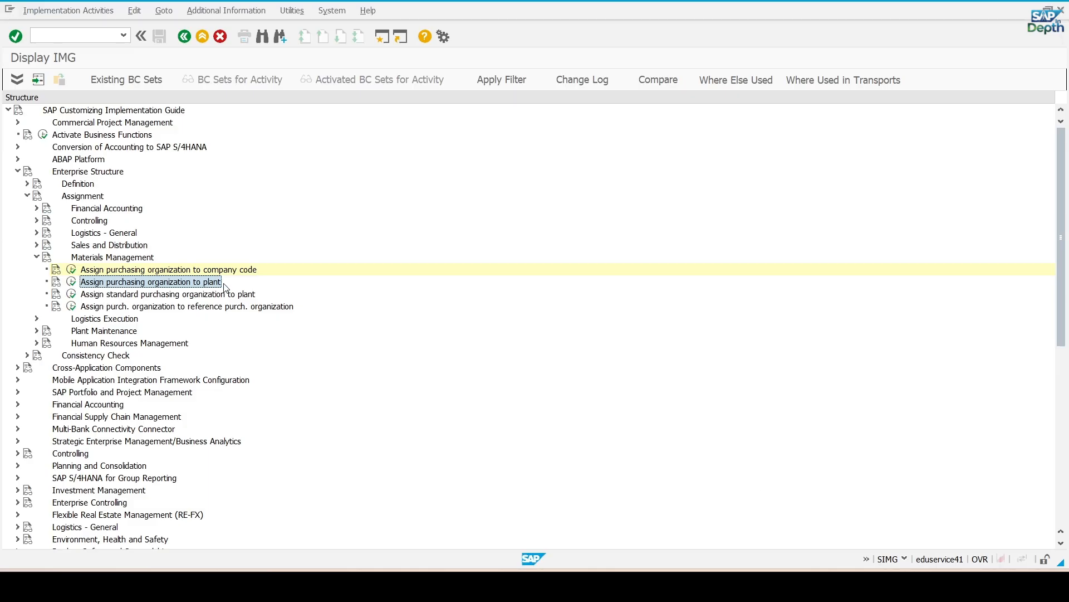
pyautogui.click(71, 281)
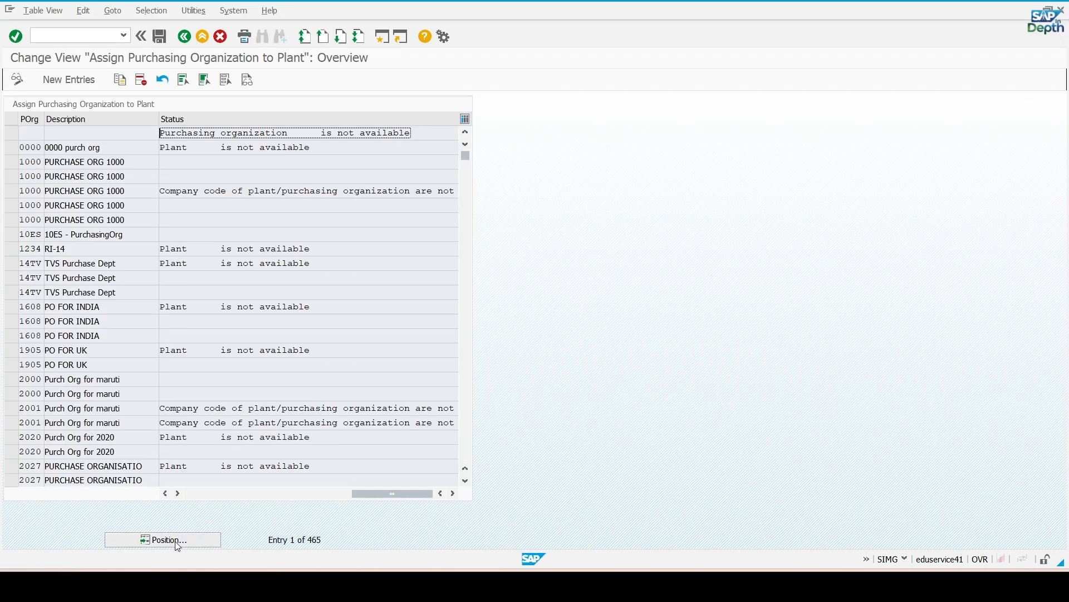
# Position the list at purchasing organization GM10 and bring the plant columns into view to review the GM10 and GM20 assignments.
pyautogui.click(178, 543)
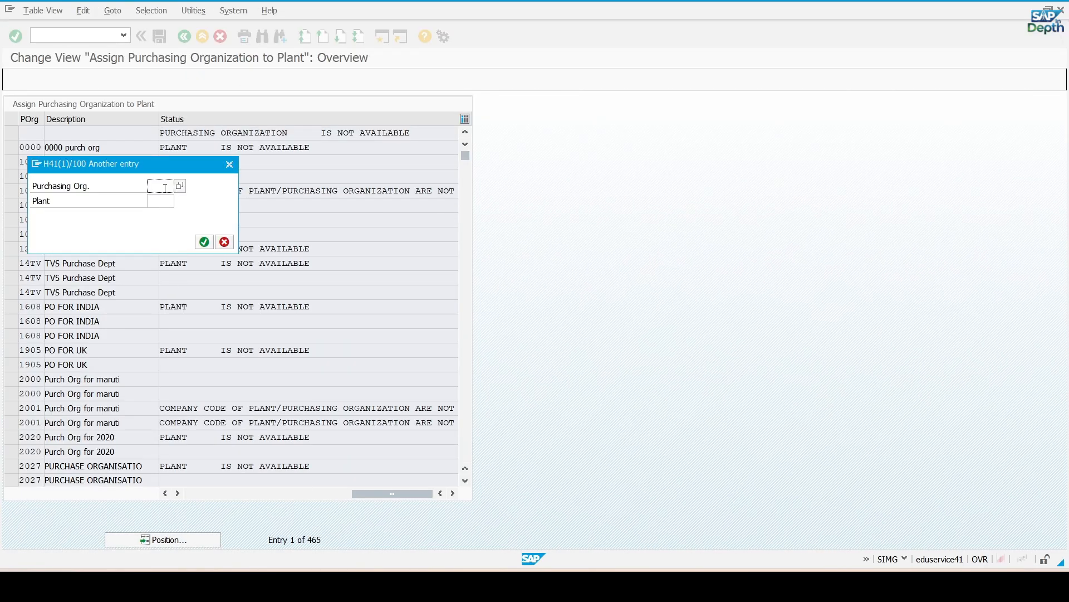
pyautogui.write('GM10')
pyautogui.press('Return')
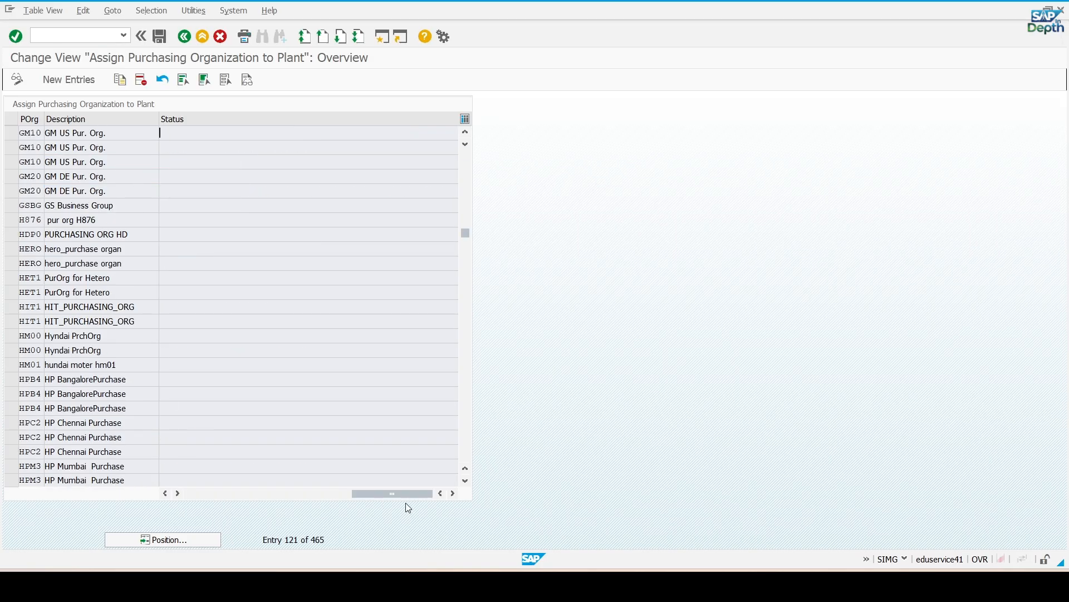
pyautogui.moveTo(406, 494); pyautogui.dragTo(240, 494)
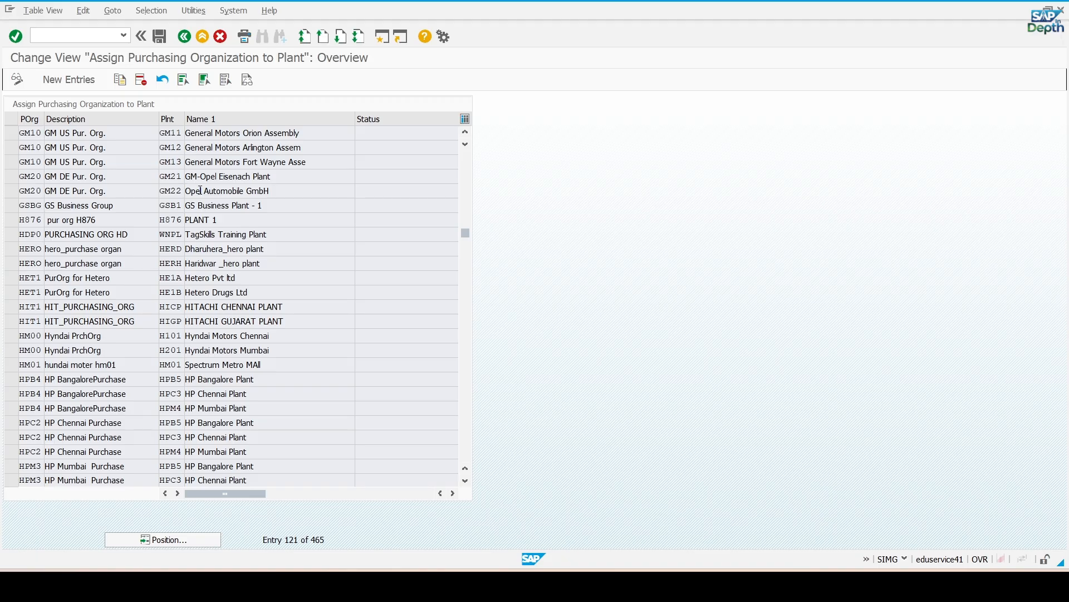
# View the blank new entries table for purchasing organization to plant assignments, leave it empty, and return to the implementation guide.
pyautogui.click(69, 80)
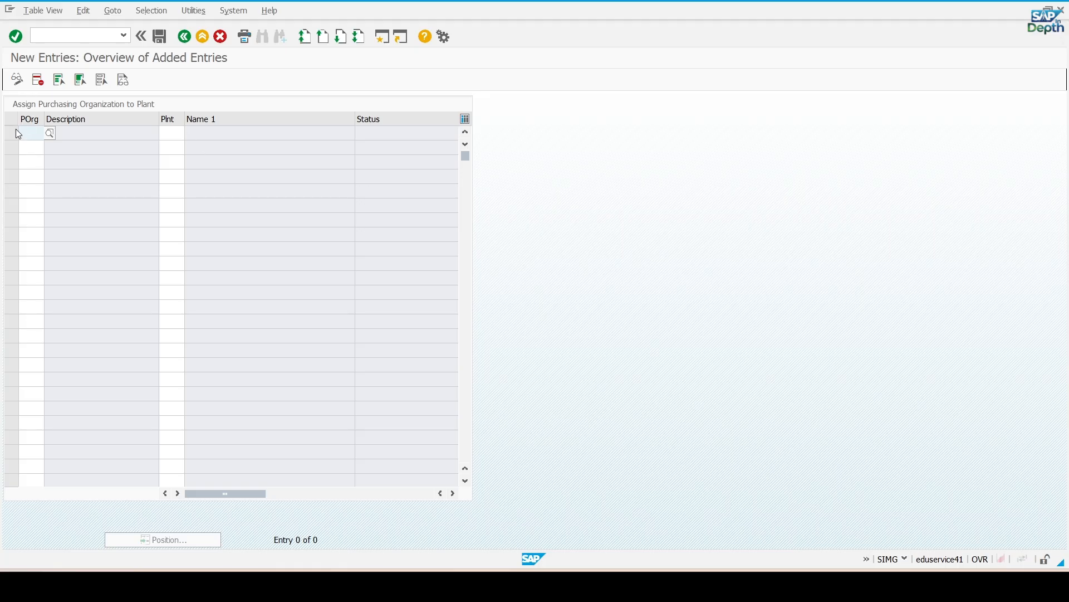
pyautogui.click(183, 38)
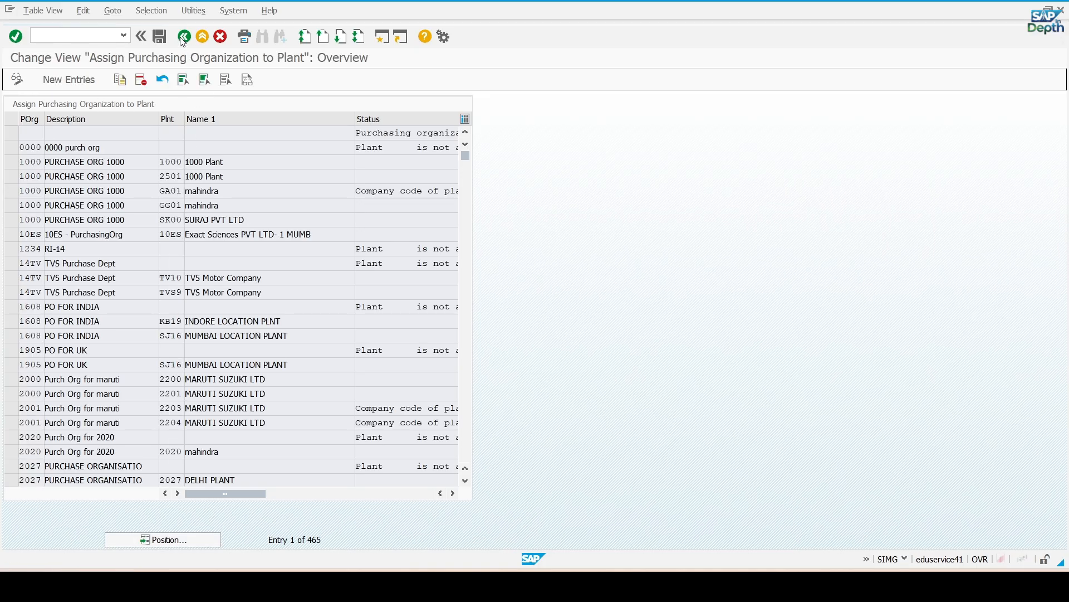
pyautogui.click(183, 37)
# Switch to the Assignment Of MM Organizational Structure document in Word and read the Assign Standard Purchasing Organization to Plant section.
pyautogui.moveTo(734, 585)
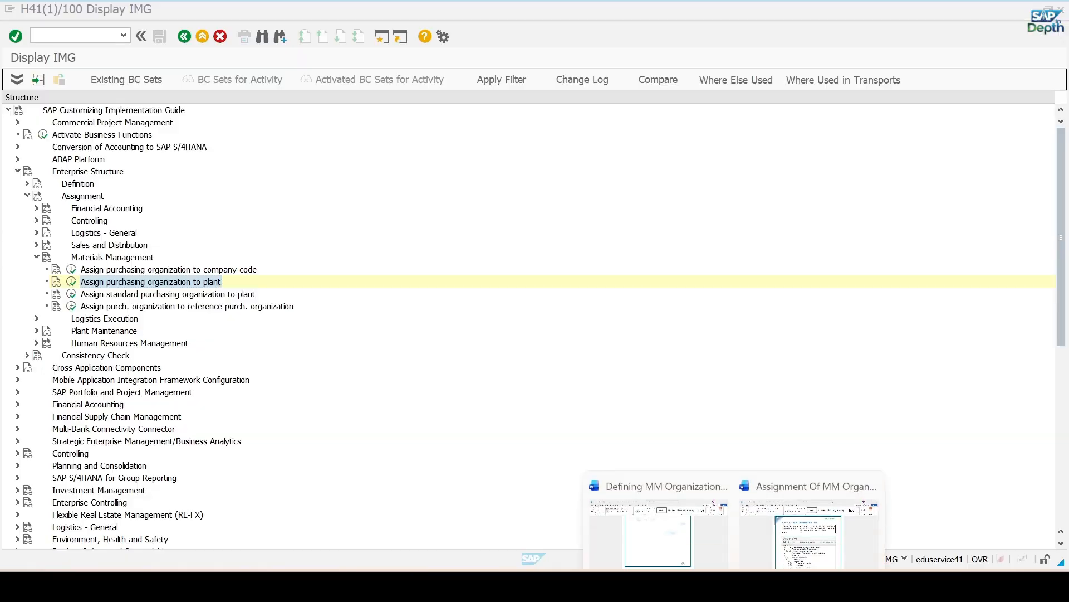
pyautogui.click(801, 510)
pyautogui.scroll(-8, 390, 283)
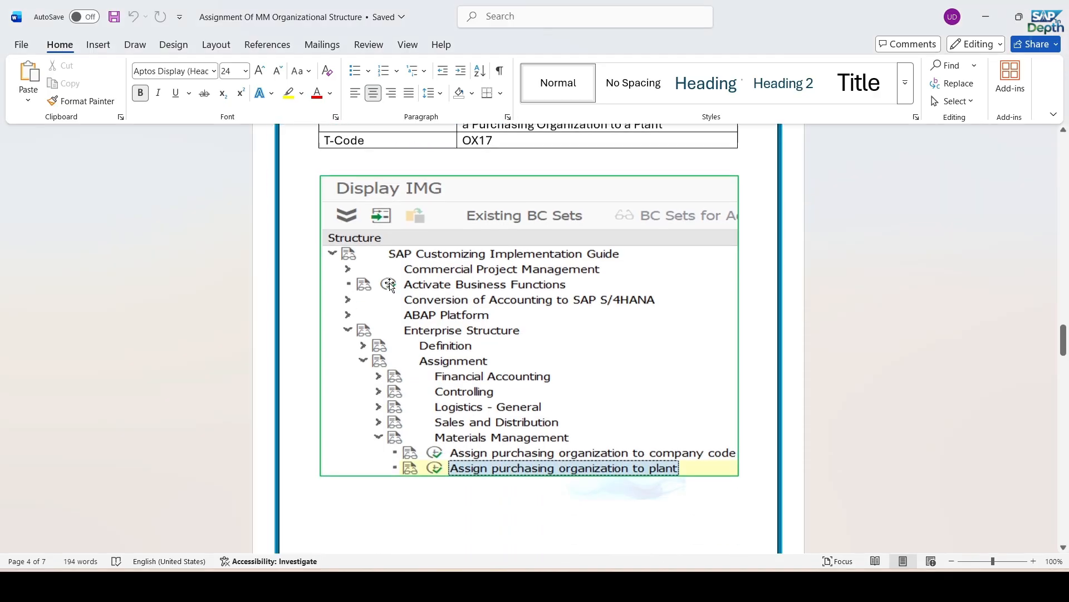
pyautogui.scroll(-7, 390, 283)
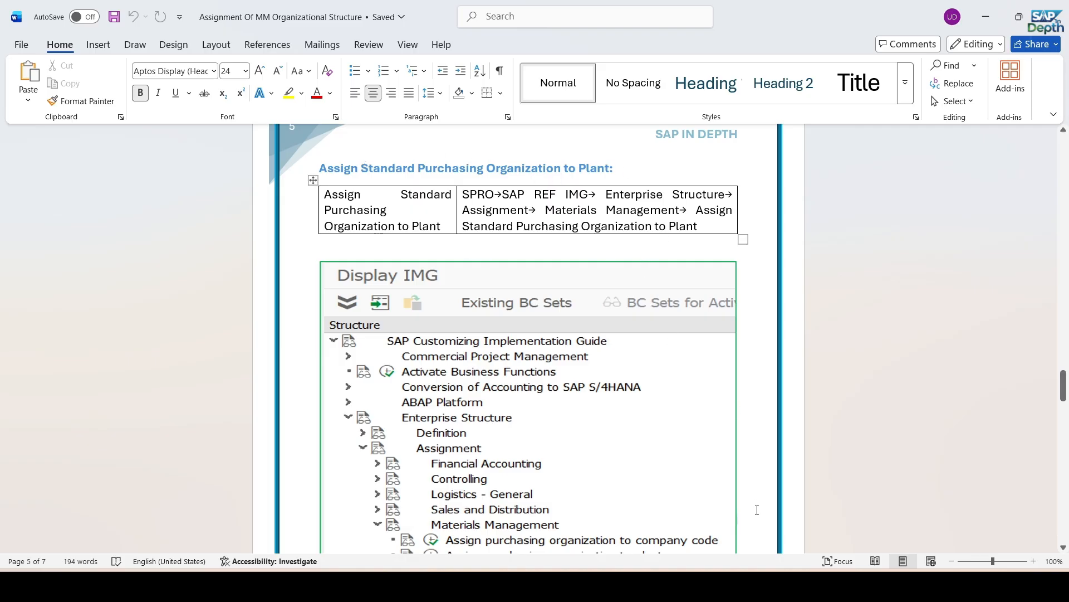
# Switch back to SAP and open Assign standard purchasing organization to plant under Materials Management.
pyautogui.moveTo(766, 585)
pyautogui.click(808, 518)
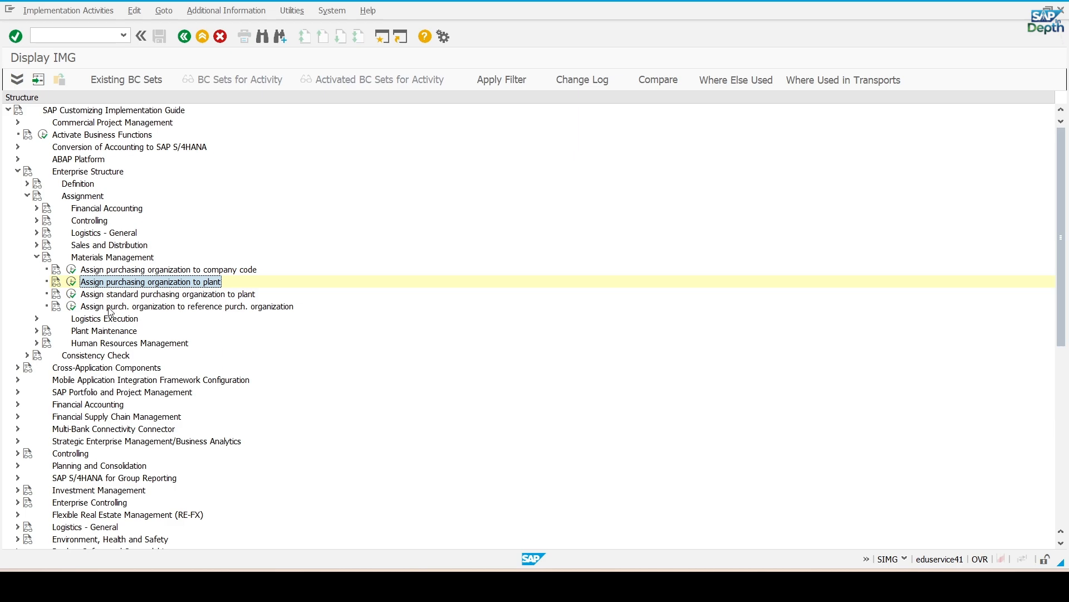
pyautogui.click(132, 295)
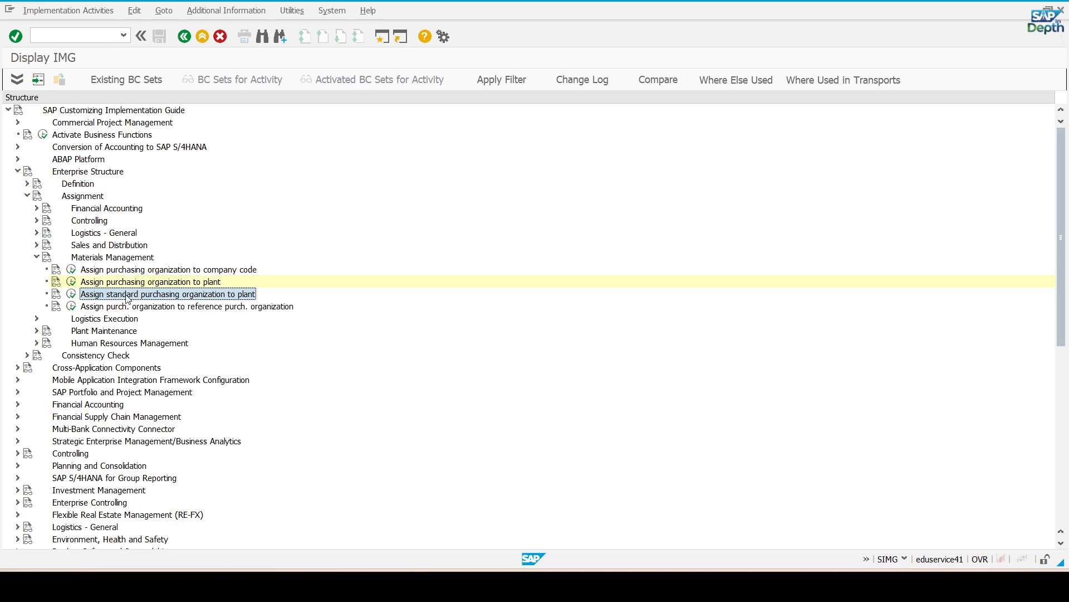
pyautogui.click(71, 297)
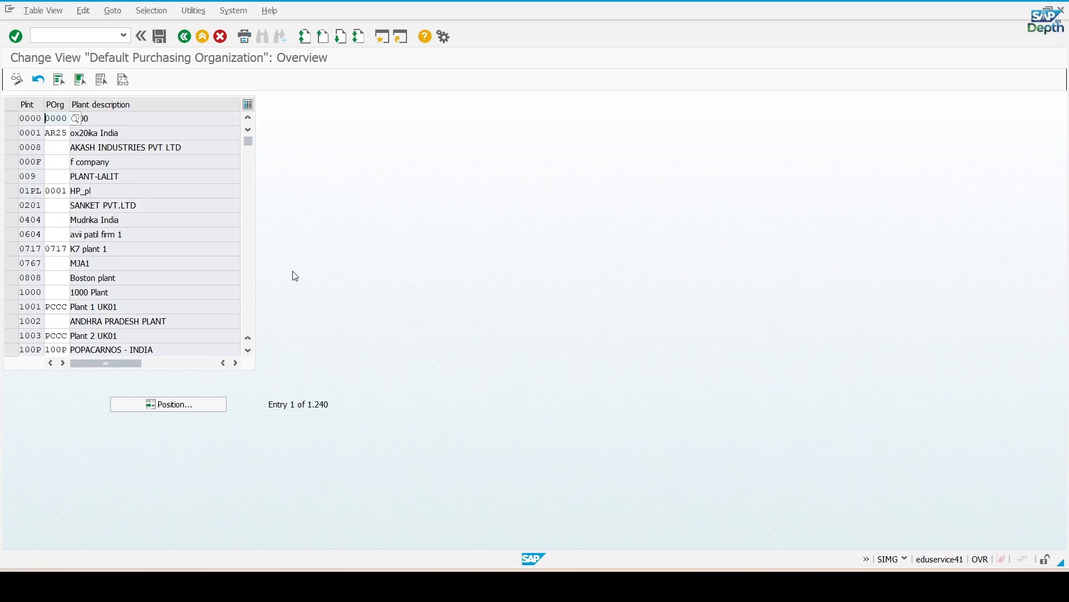
# Position the default purchasing organization list at plant GM11, review the GM plants' purchasing organizations, and return to the implementation guide.
pyautogui.click(211, 403)
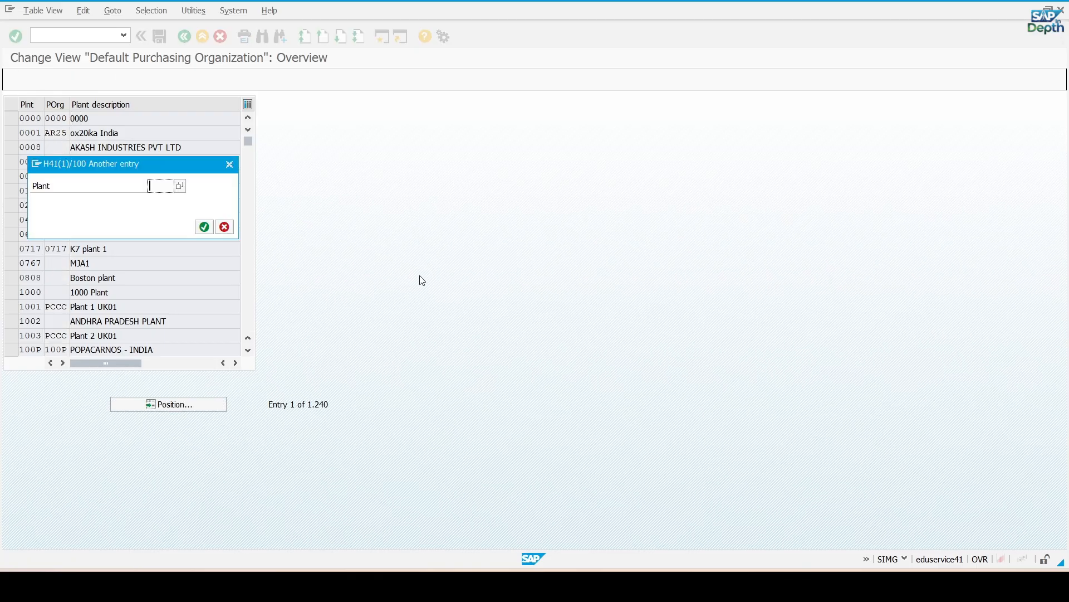
pyautogui.write('GM11')
pyautogui.press('Return')
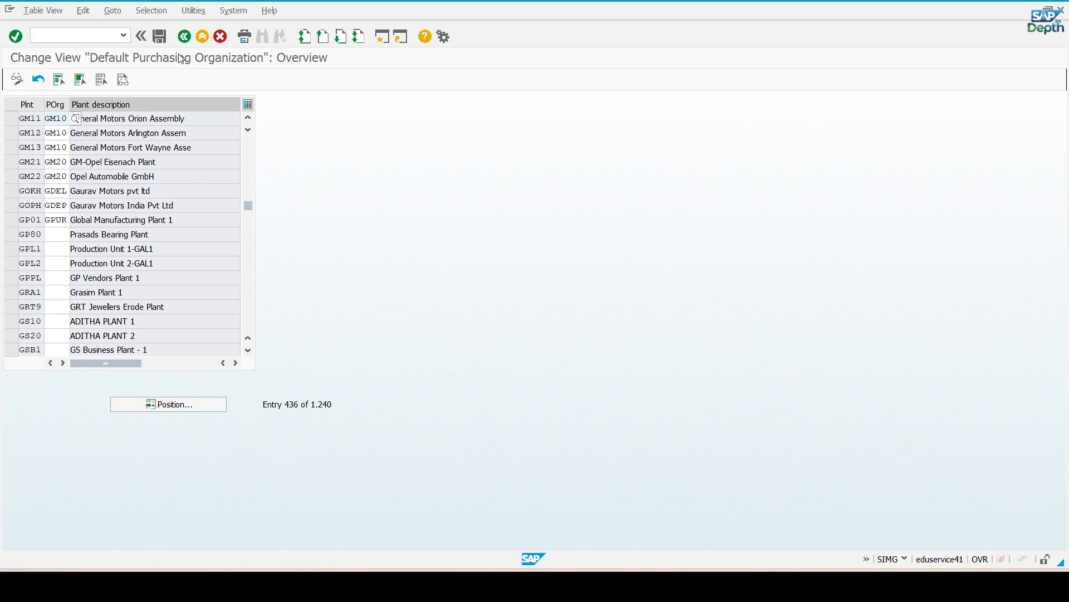
pyautogui.click(184, 38)
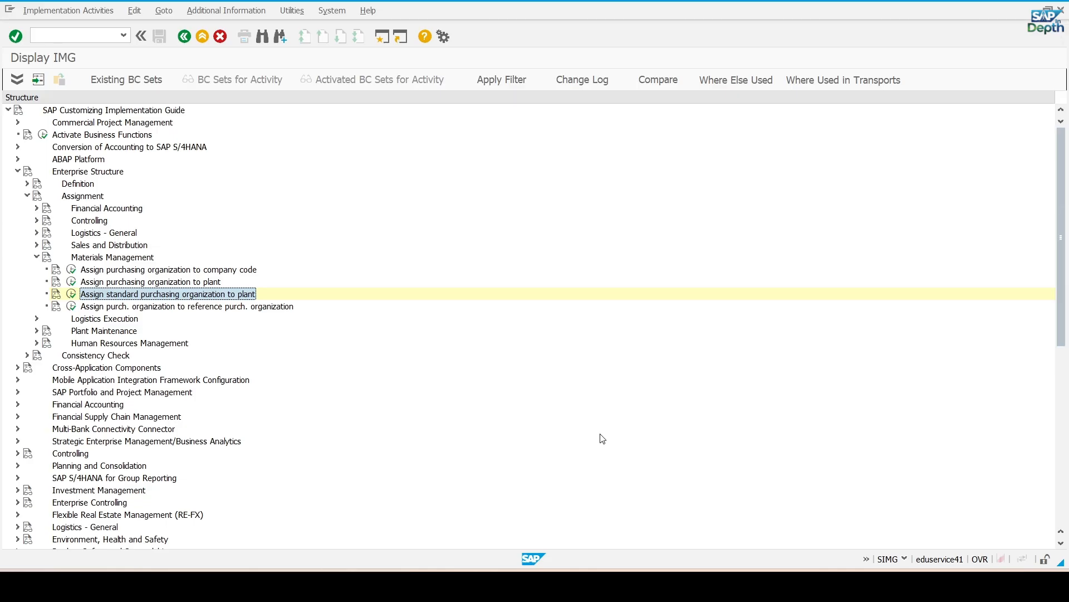
# Switch to the Assignment Of MM Organizational Structure document in Word and read the Assigning a Purchasing Organization to a Reference Purchasing Organization section.
pyautogui.moveTo(730, 585)
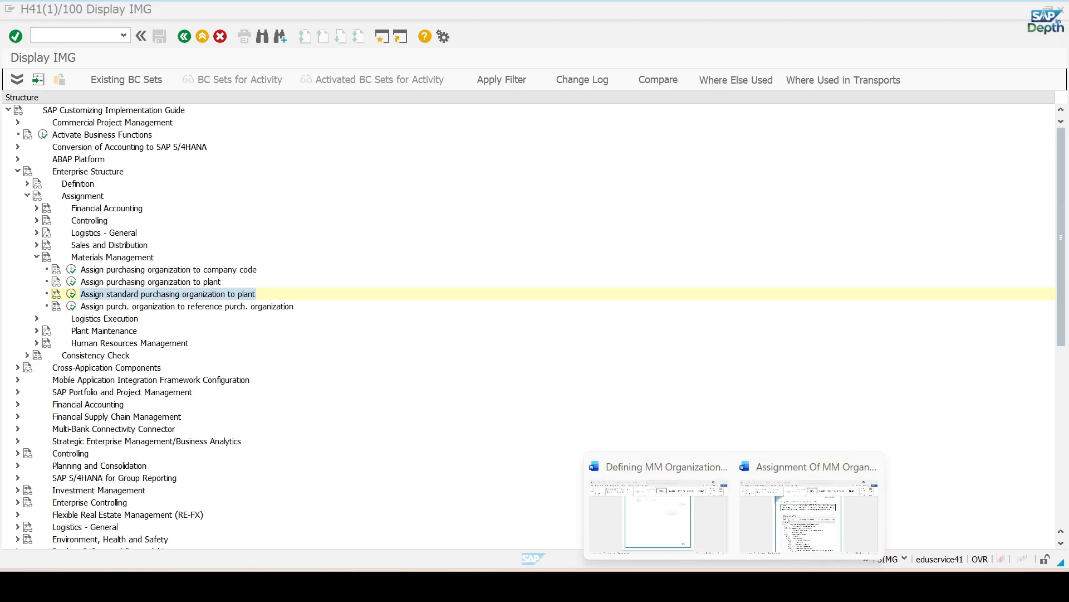
pyautogui.click(775, 512)
pyautogui.scroll(-10, 574, 373)
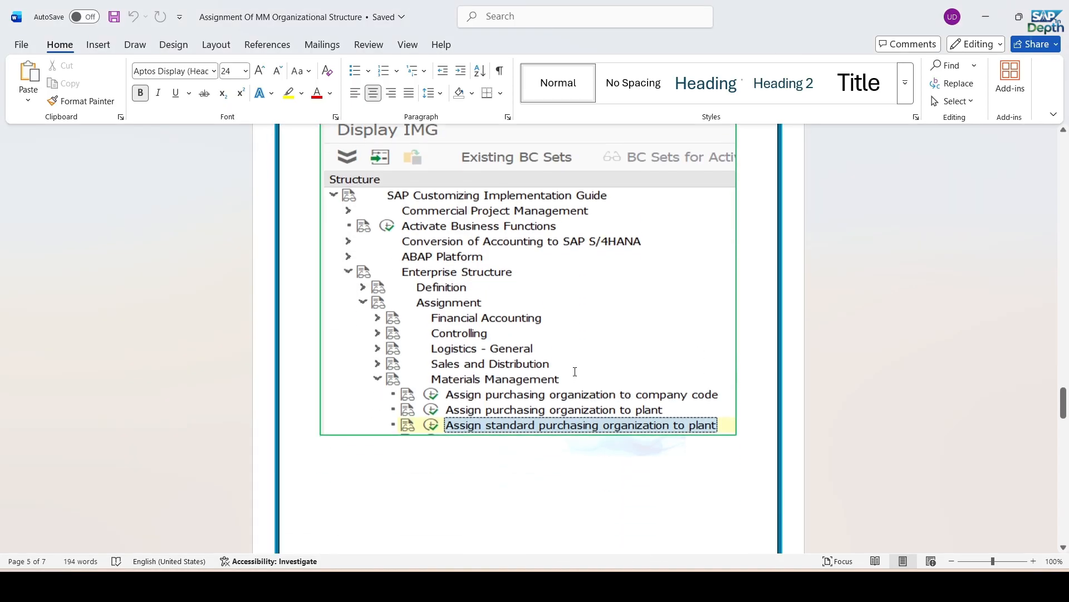
pyautogui.scroll(-1, 574, 373)
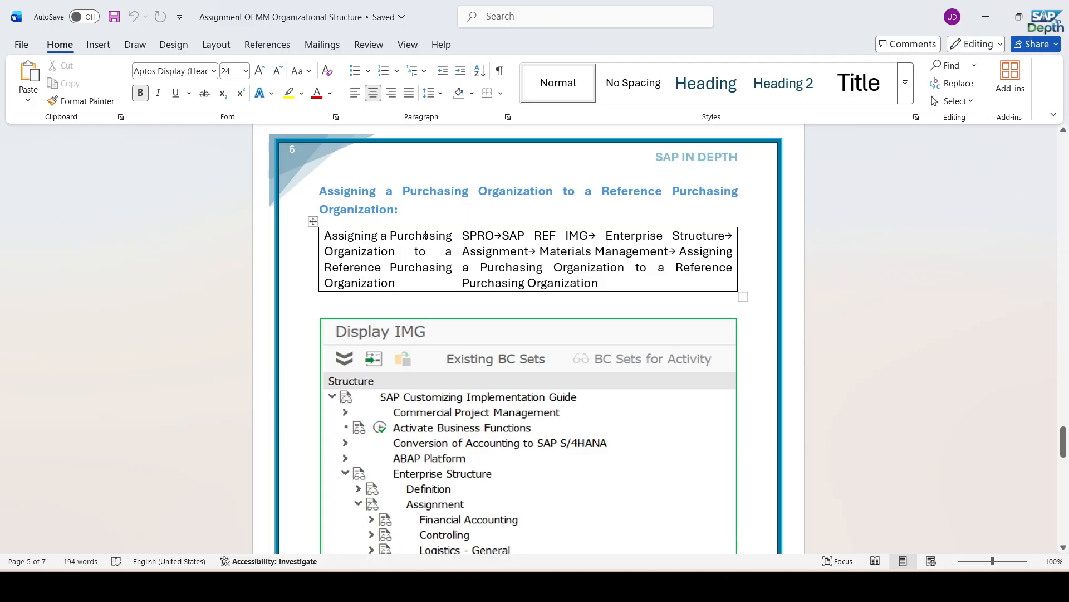
pyautogui.scroll(-7, 429, 231)
pyautogui.scroll(3, 591, 427)
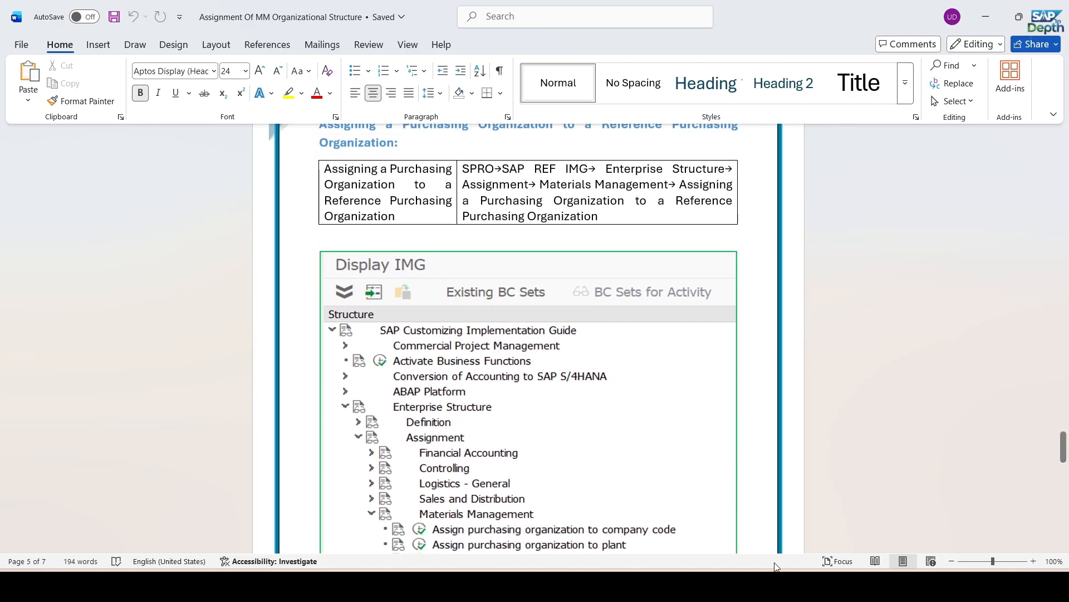
# Switch back to SAP, view the Assign purch. organization to reference purch. organization activity under Materials Management, and return to the implementation guide.
pyautogui.moveTo(766, 589)
pyautogui.click(844, 464)
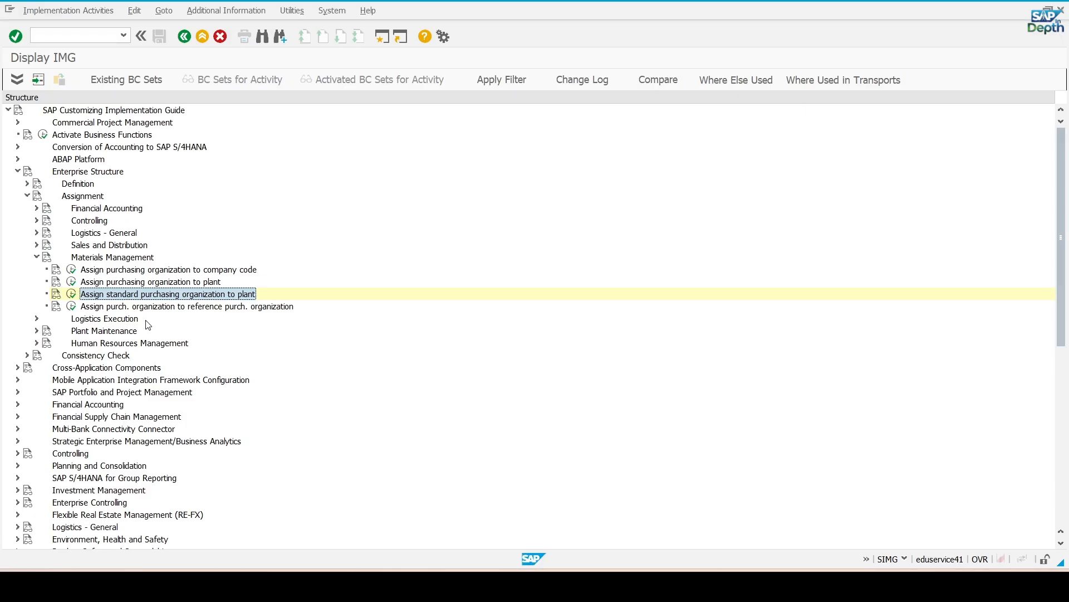
pyautogui.click(158, 306)
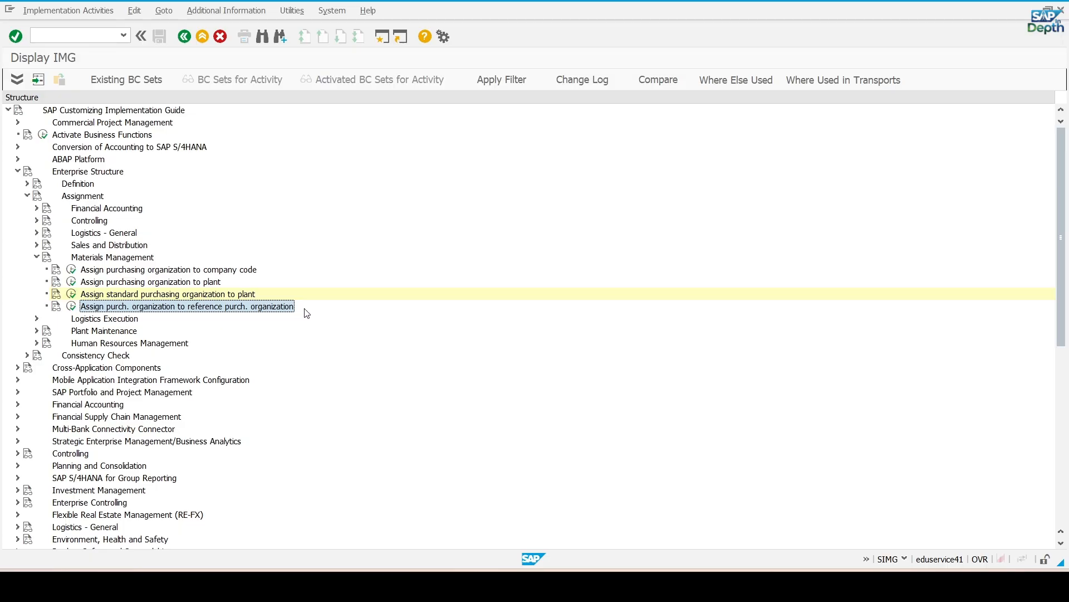
pyautogui.click(72, 307)
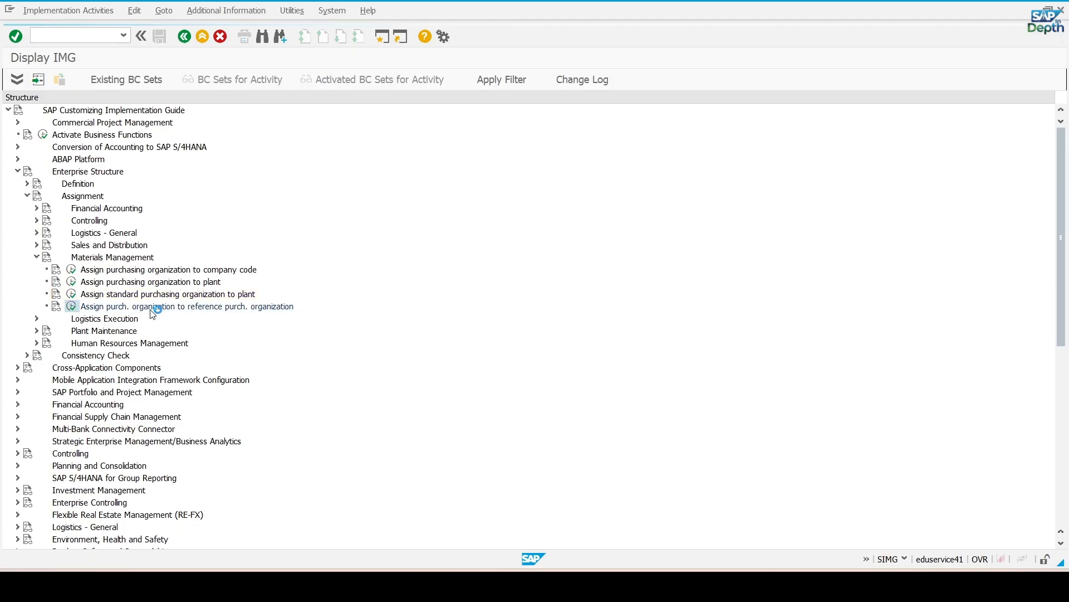
pyautogui.click(184, 36)
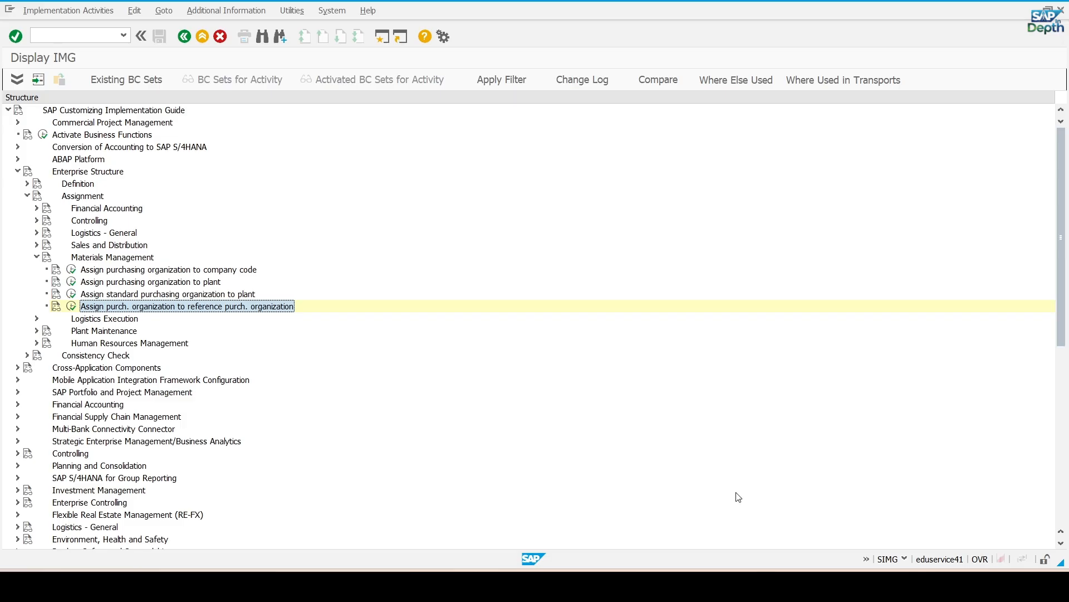
# Switch to the Assignment Of MM Organizational Structure document in Word and view its closing Thank You page.
pyautogui.click(774, 585)
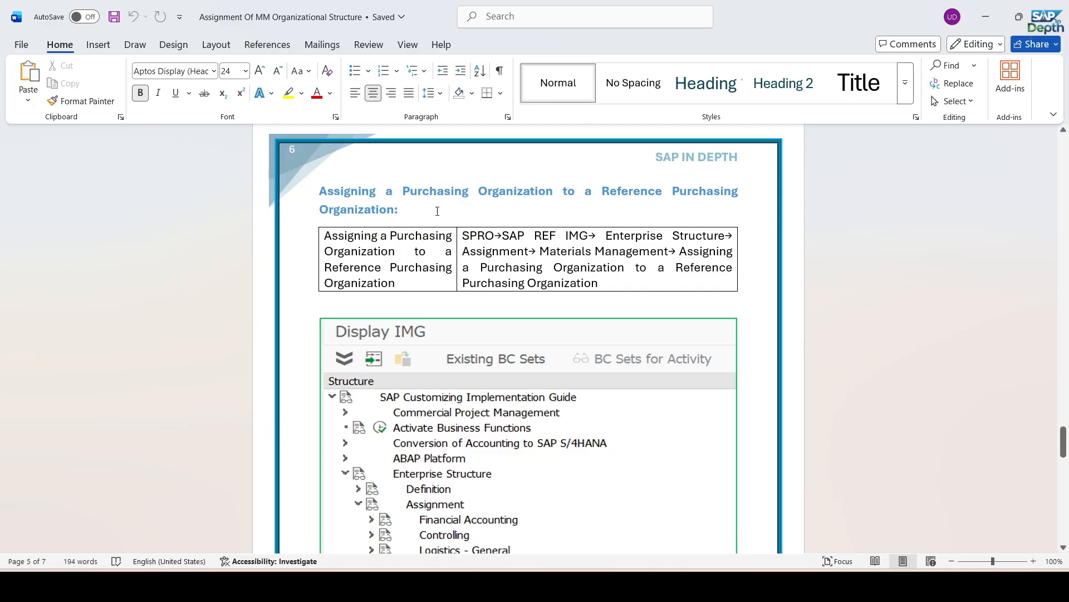
pyautogui.scroll(-12, 437, 211)
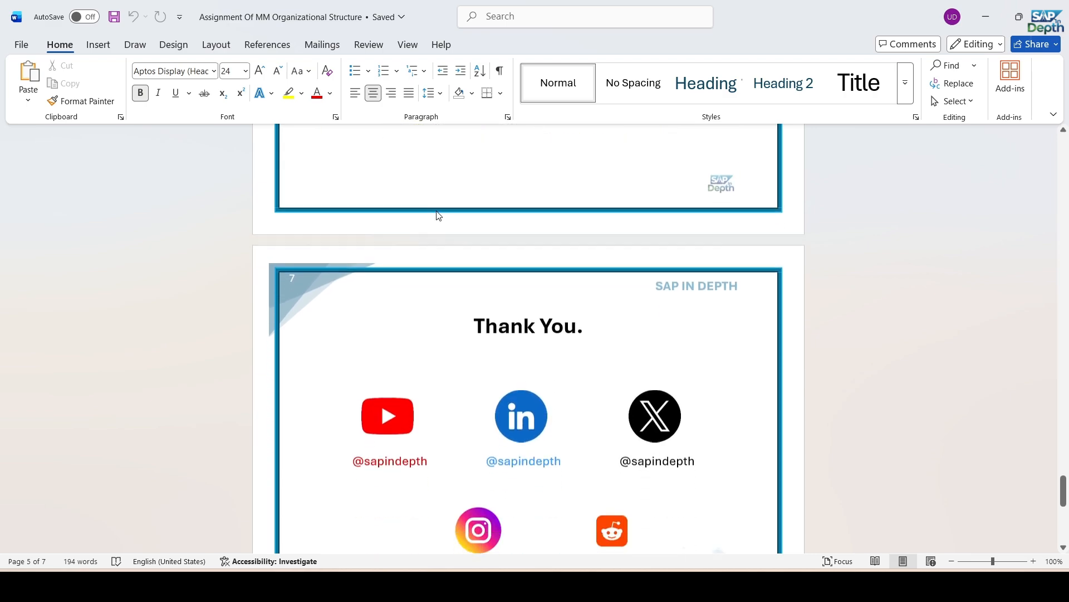
pyautogui.scroll(-3, 437, 216)
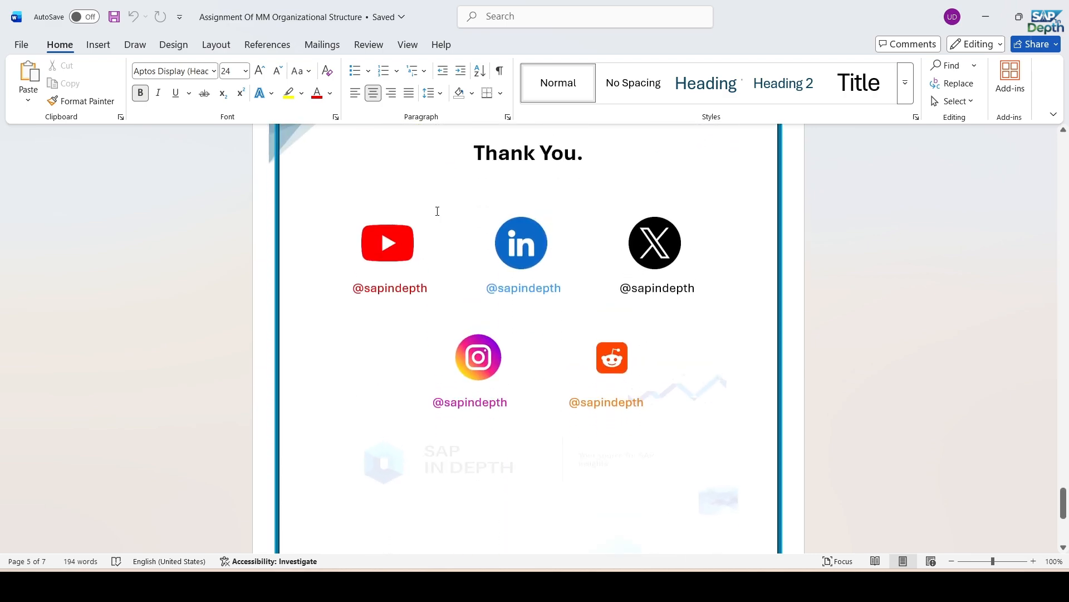
pyautogui.scroll(1, 437, 210)
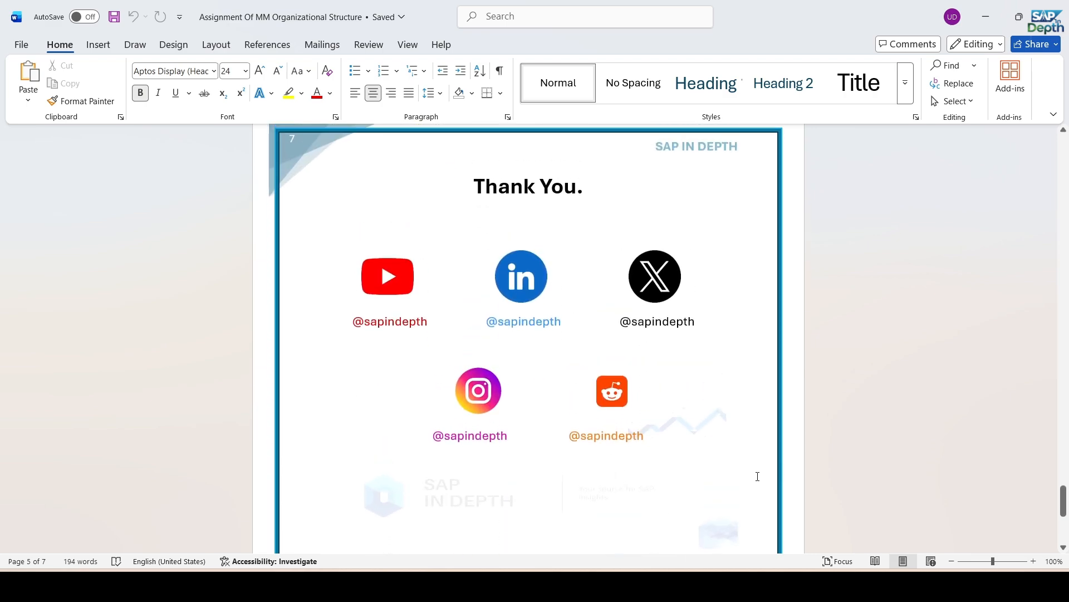